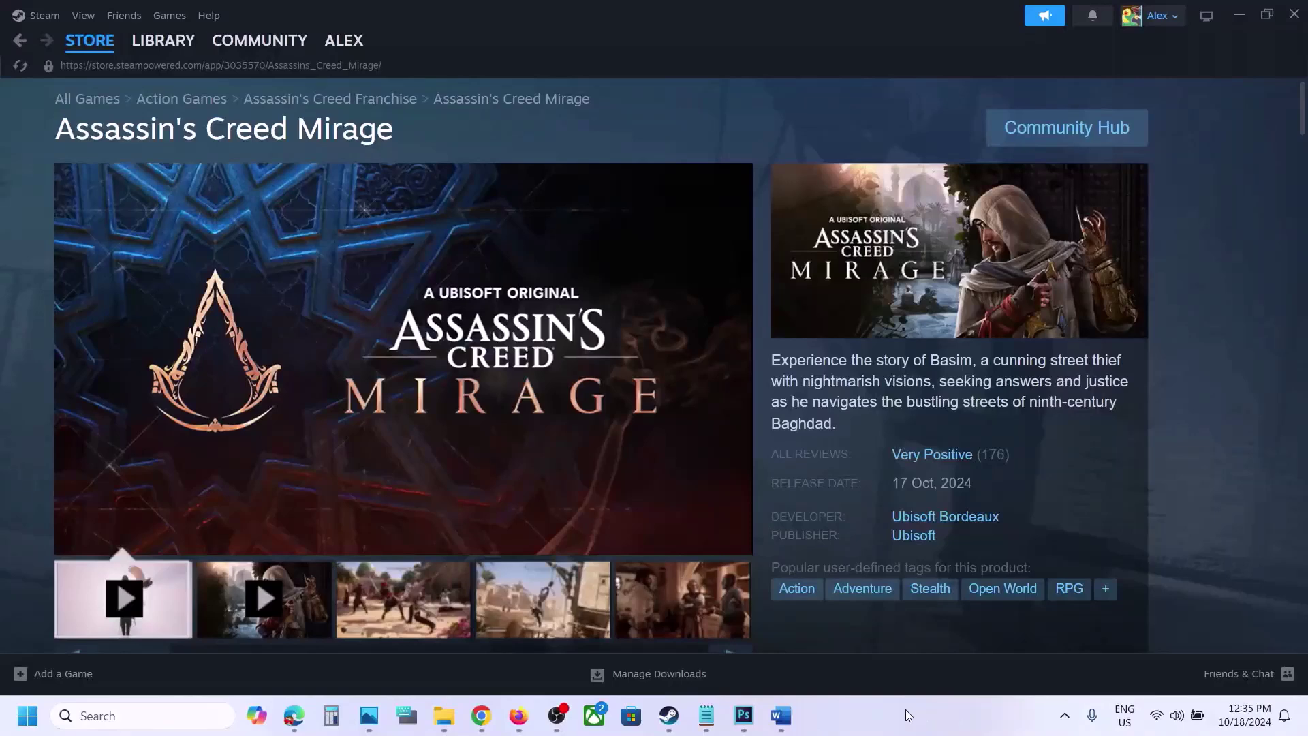
- Bring the Word fix notes forward and highlight the WindowMode tip for ACMirage.ini
{"action": "left_click", "coordinate": [780, 715]}
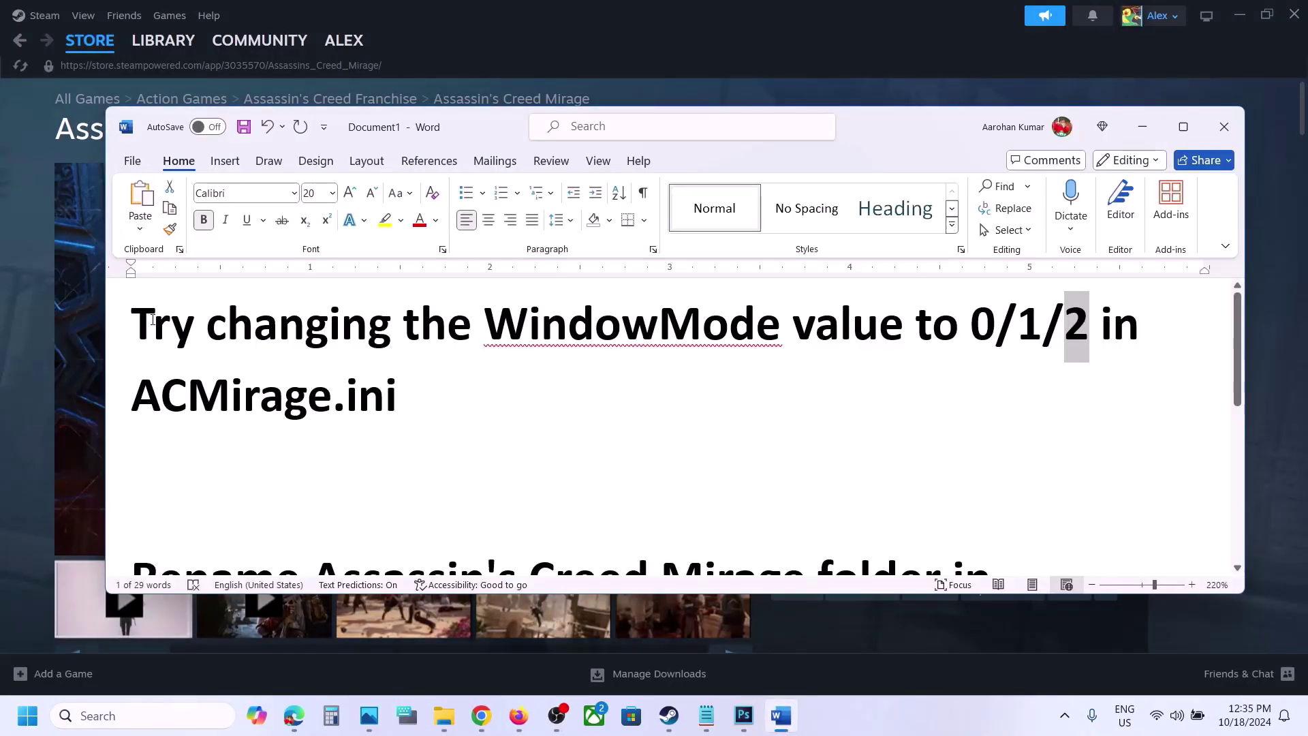
{"action": "left_click_drag", "start_coordinate": [153, 320], "coordinate": [414, 398]}
- Deselect the tip, then play the VLC clip and pause it at 00:50 on the ACMirage file
{"action": "left_click", "coordinate": [415, 397]}
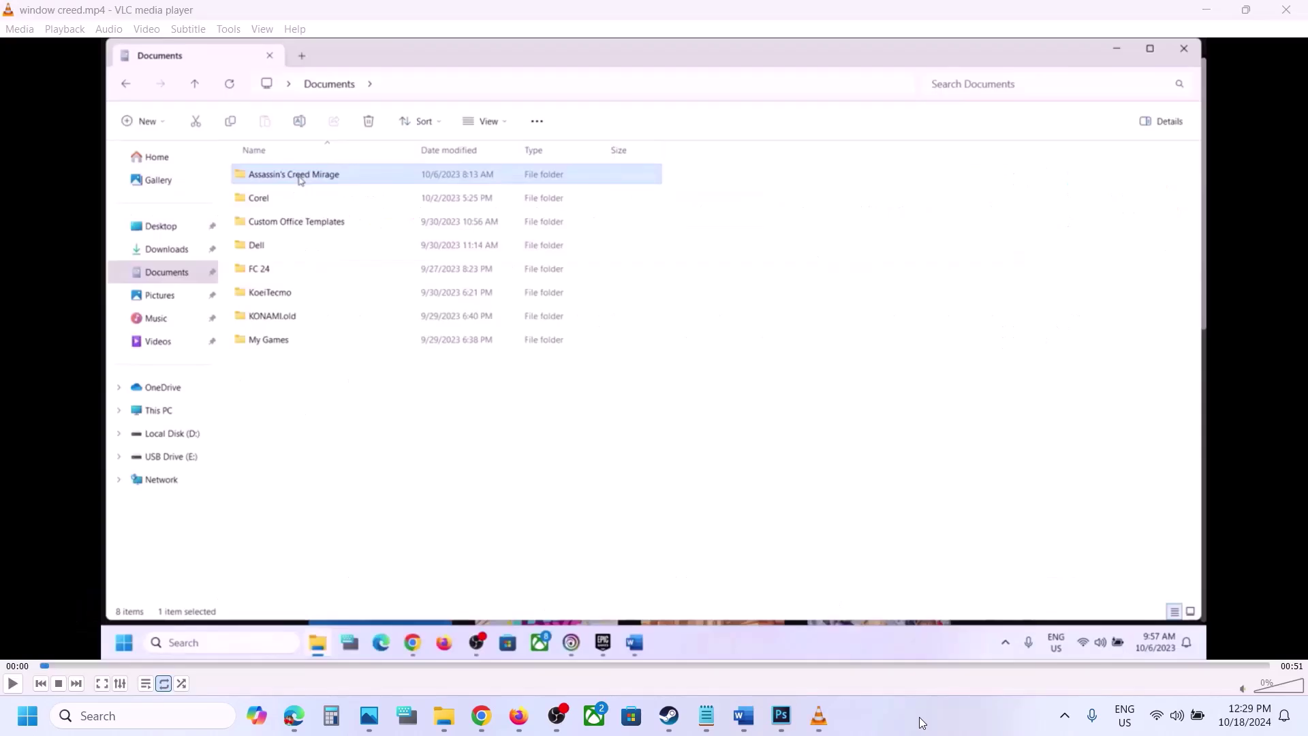
{"action": "left_click", "coordinate": [323, 323]}
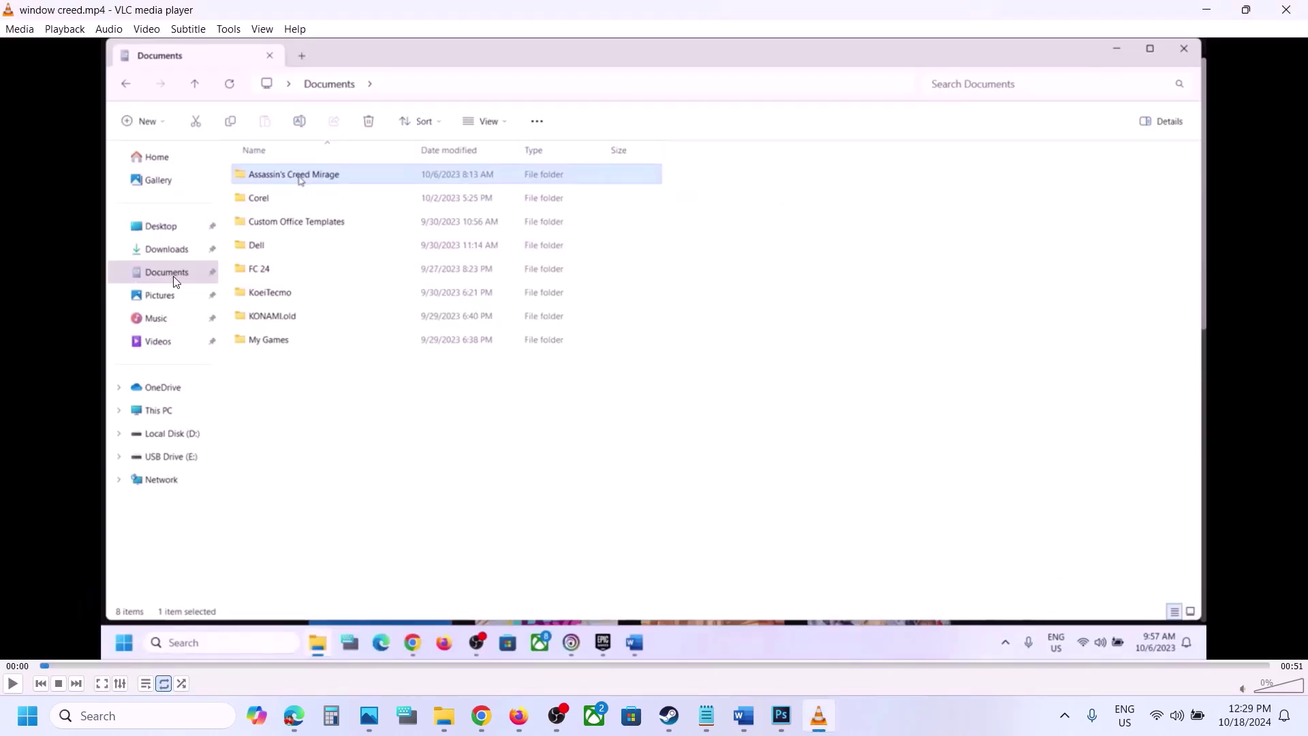
{"action": "key", "text": "space"}
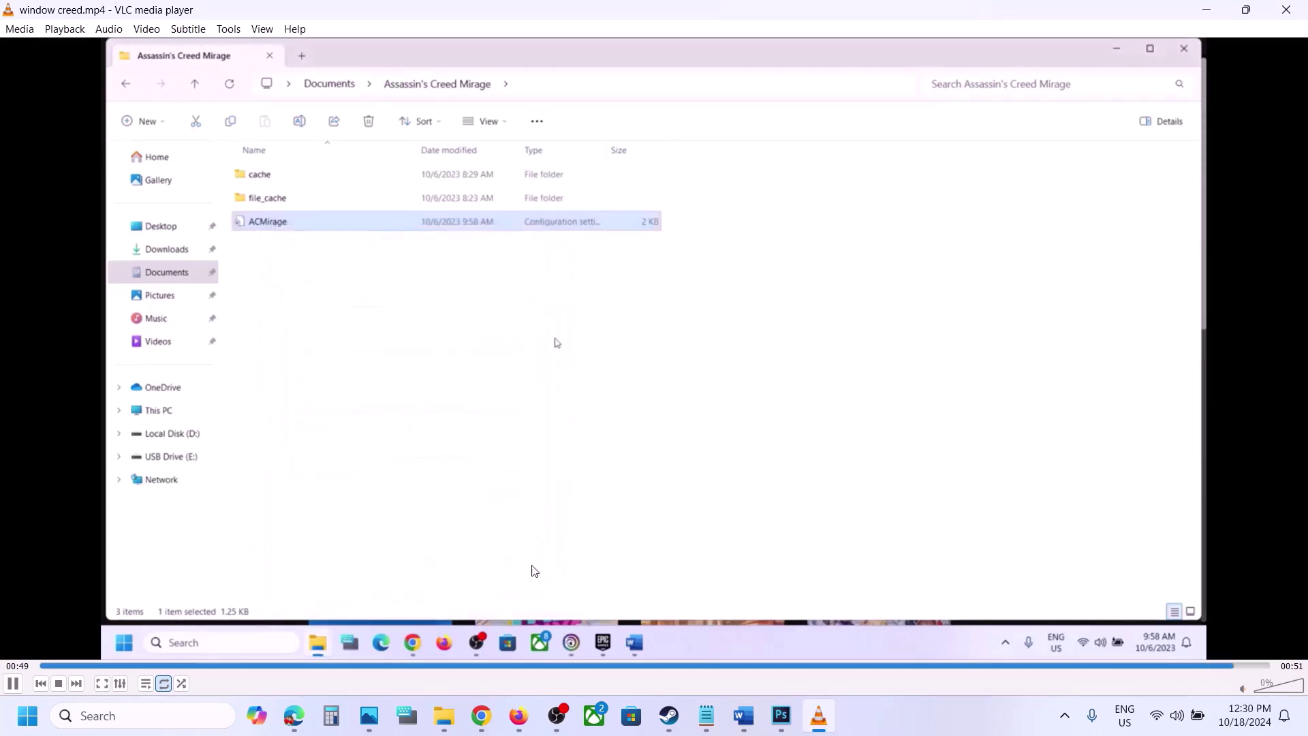
{"action": "key", "text": "space"}
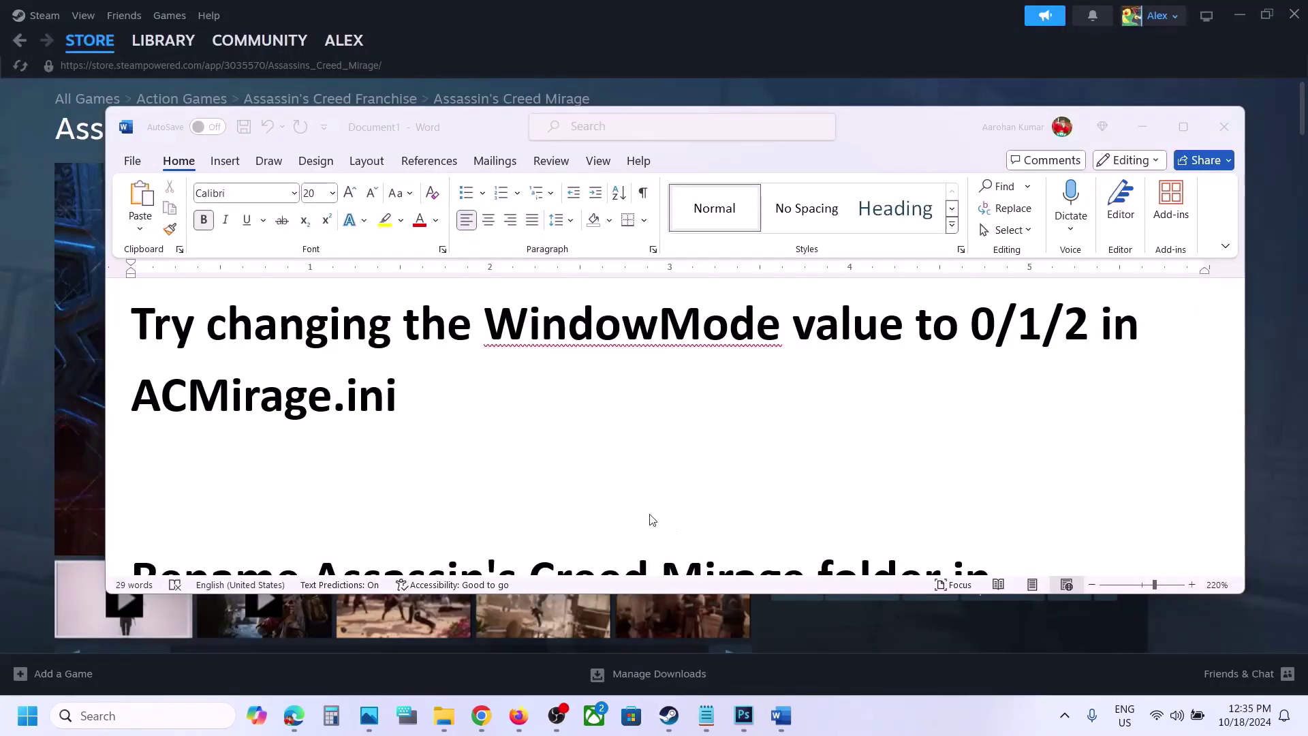
- Scroll to the Rename tip and highlight the phrase 'Rename Assassin's Creed Mirage'
{"action": "scroll", "coordinate": [650, 519], "scroll_direction": "down", "scroll_amount": 3}
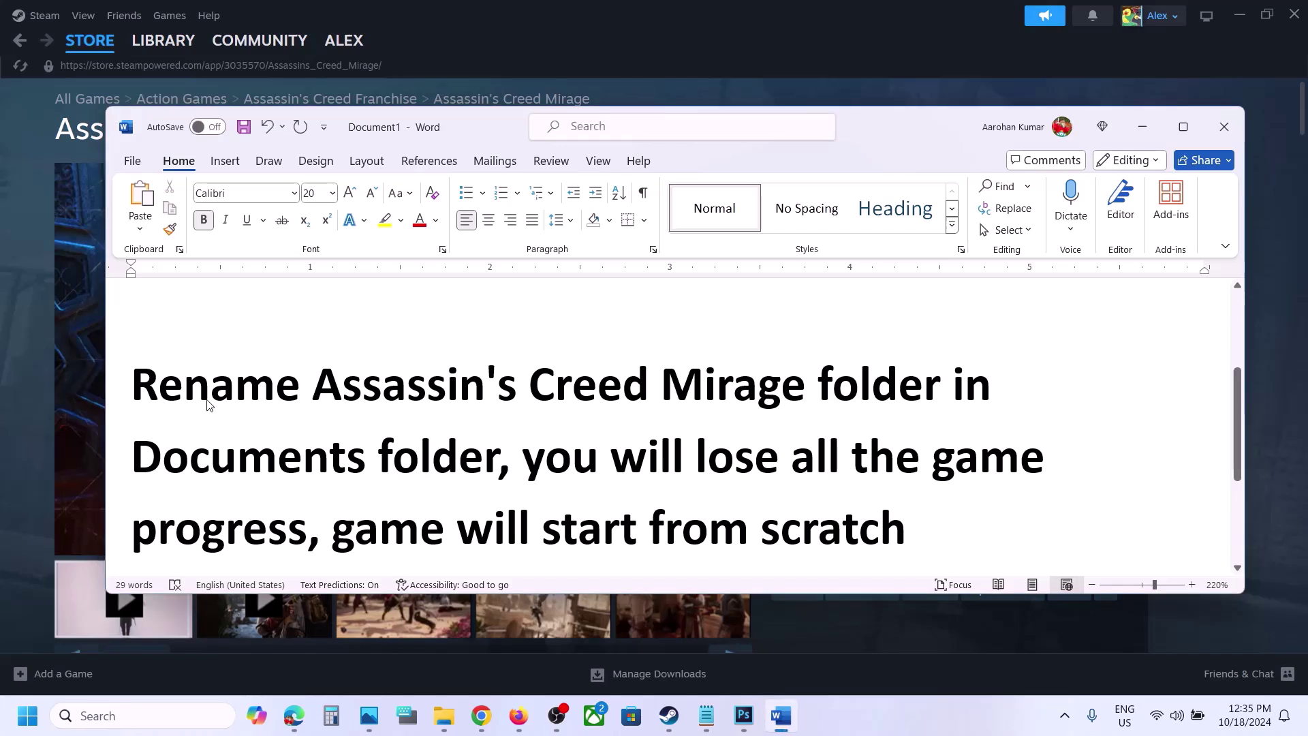
{"action": "left_click_drag", "start_coordinate": [155, 383], "coordinate": [496, 462]}
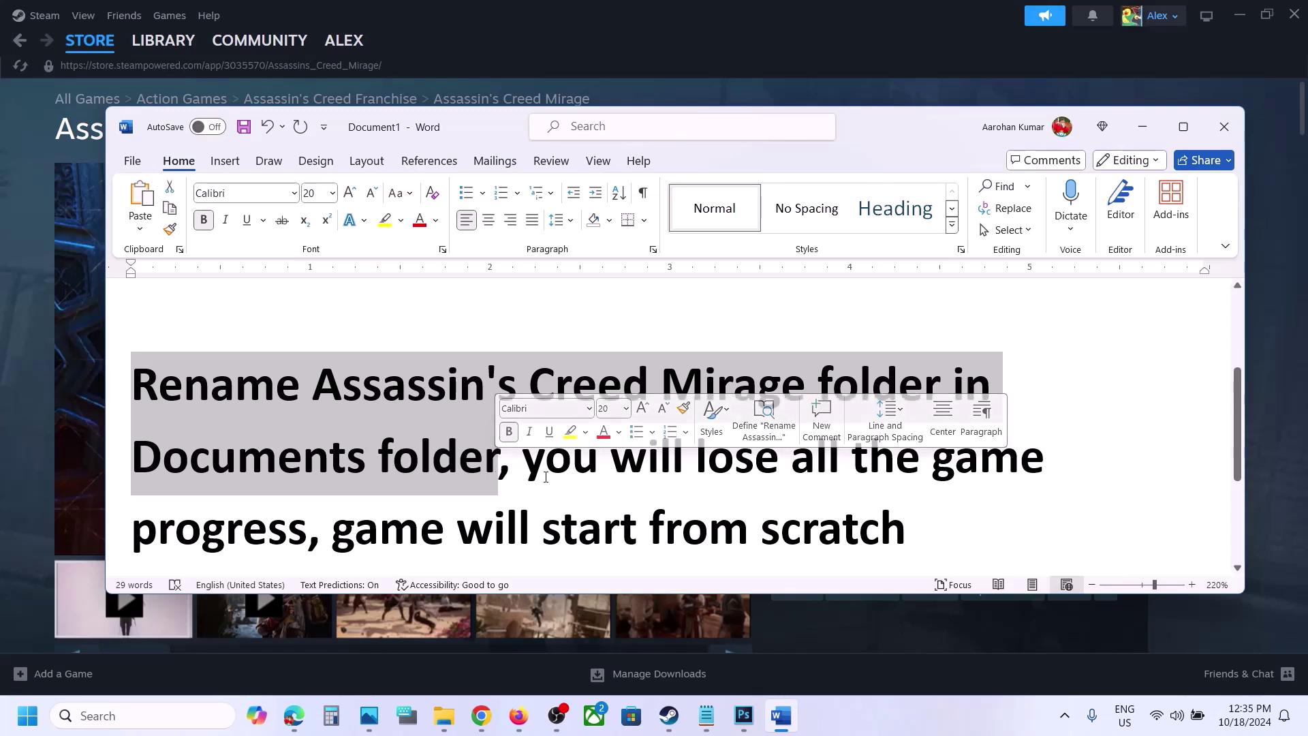
{"action": "scroll", "coordinate": [543, 474], "scroll_direction": "down", "scroll_amount": 1}
{"action": "scroll", "coordinate": [543, 473], "scroll_direction": "down", "scroll_amount": 1}
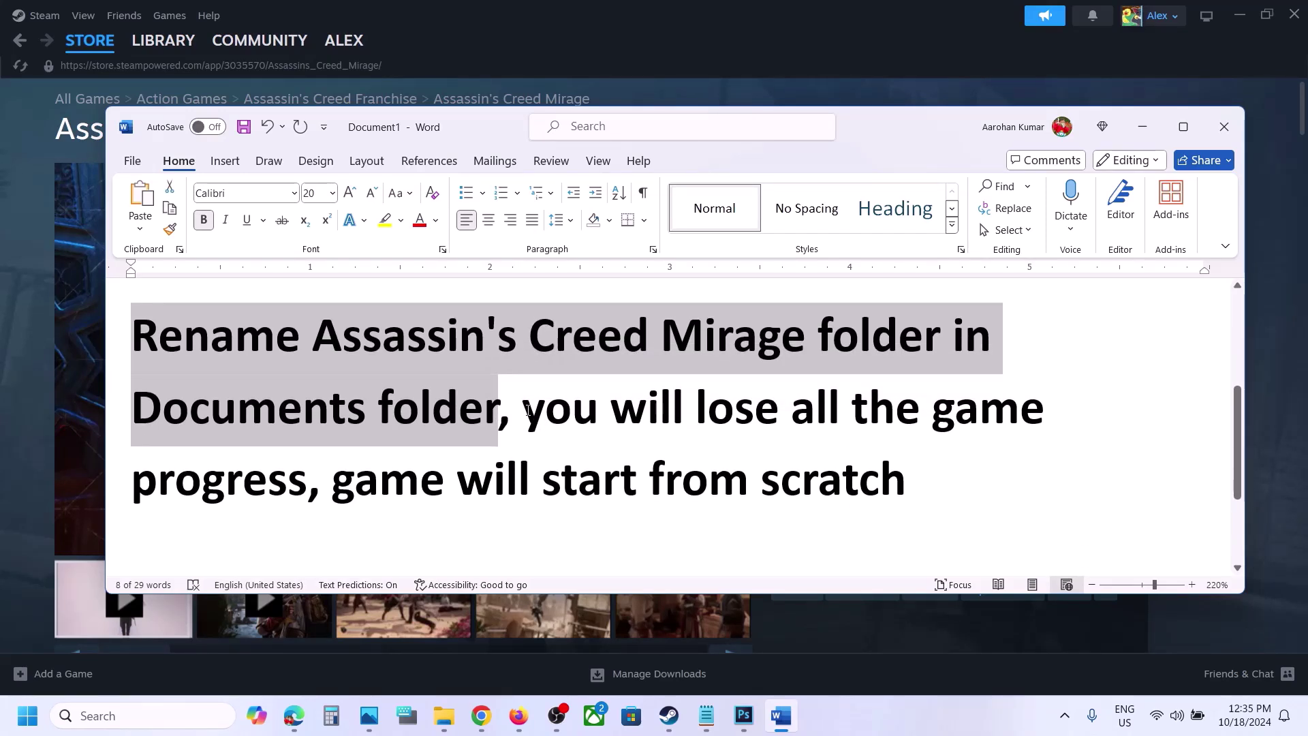
{"action": "left_click_drag", "start_coordinate": [523, 407], "coordinate": [836, 487]}
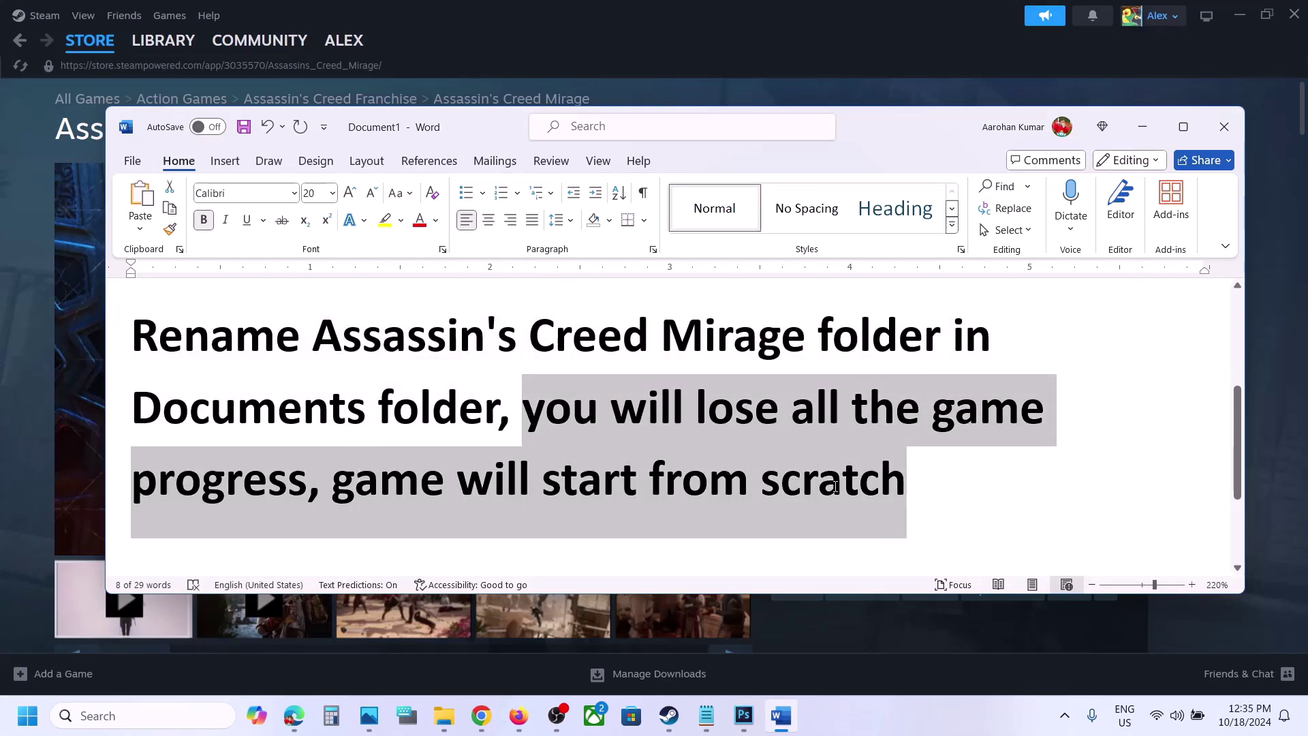
{"action": "left_click", "coordinate": [837, 487]}
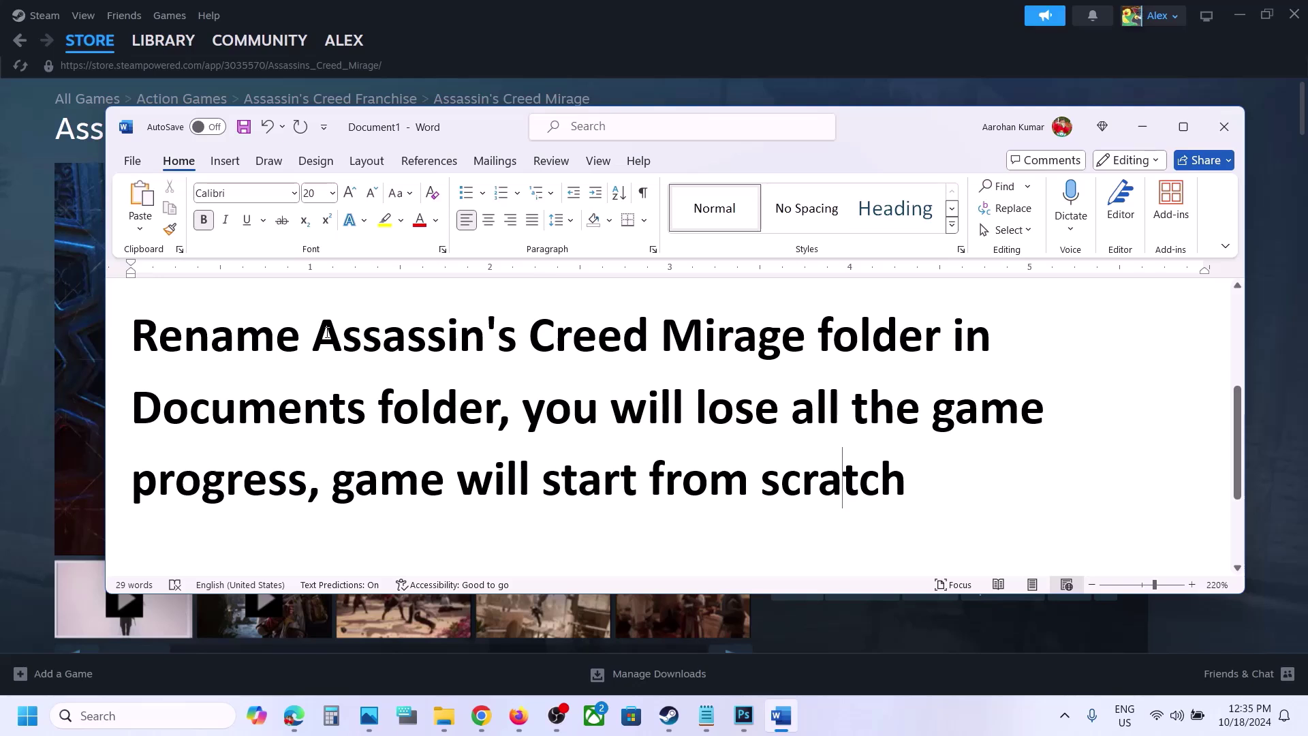
- Highlight the folder name, 'game will start from scratch' and 'you will lose', then leave Word
{"action": "left_click_drag", "start_coordinate": [325, 334], "coordinate": [814, 338]}
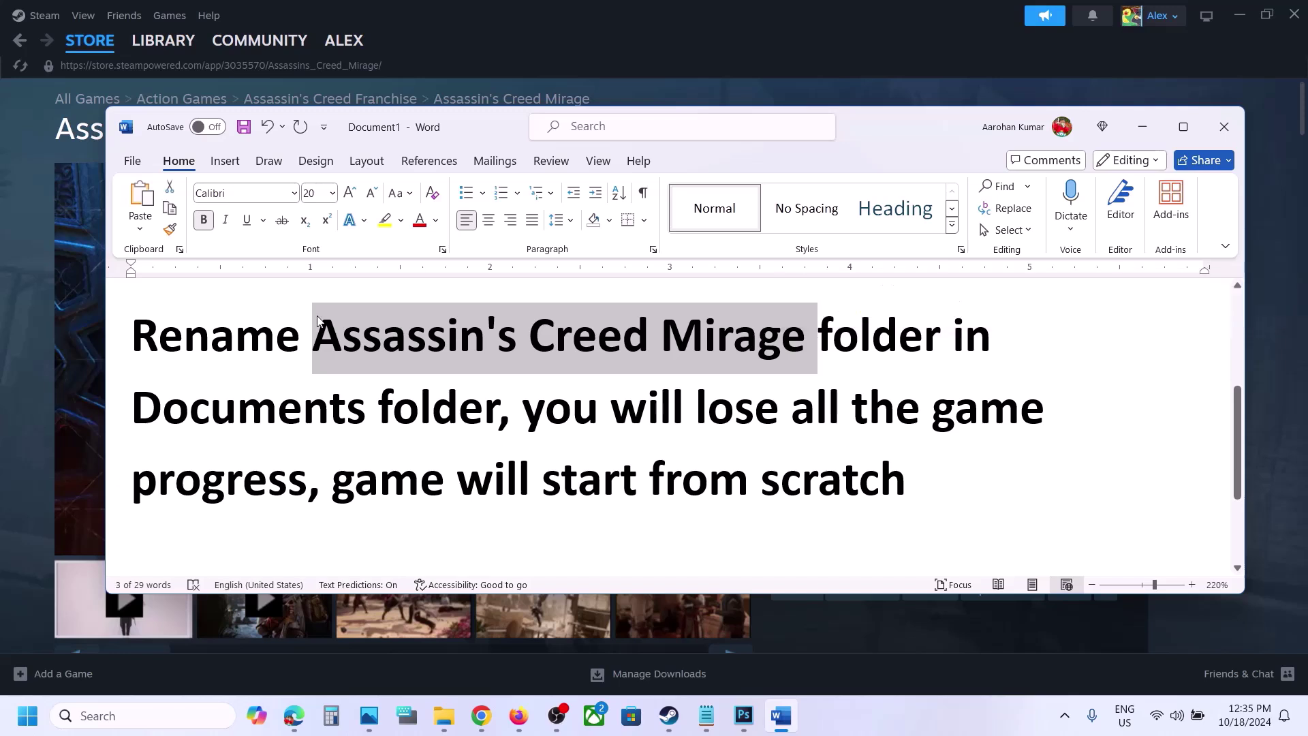
{"action": "left_click_drag", "start_coordinate": [156, 351], "coordinate": [570, 408]}
{"action": "left_click", "coordinate": [710, 470]}
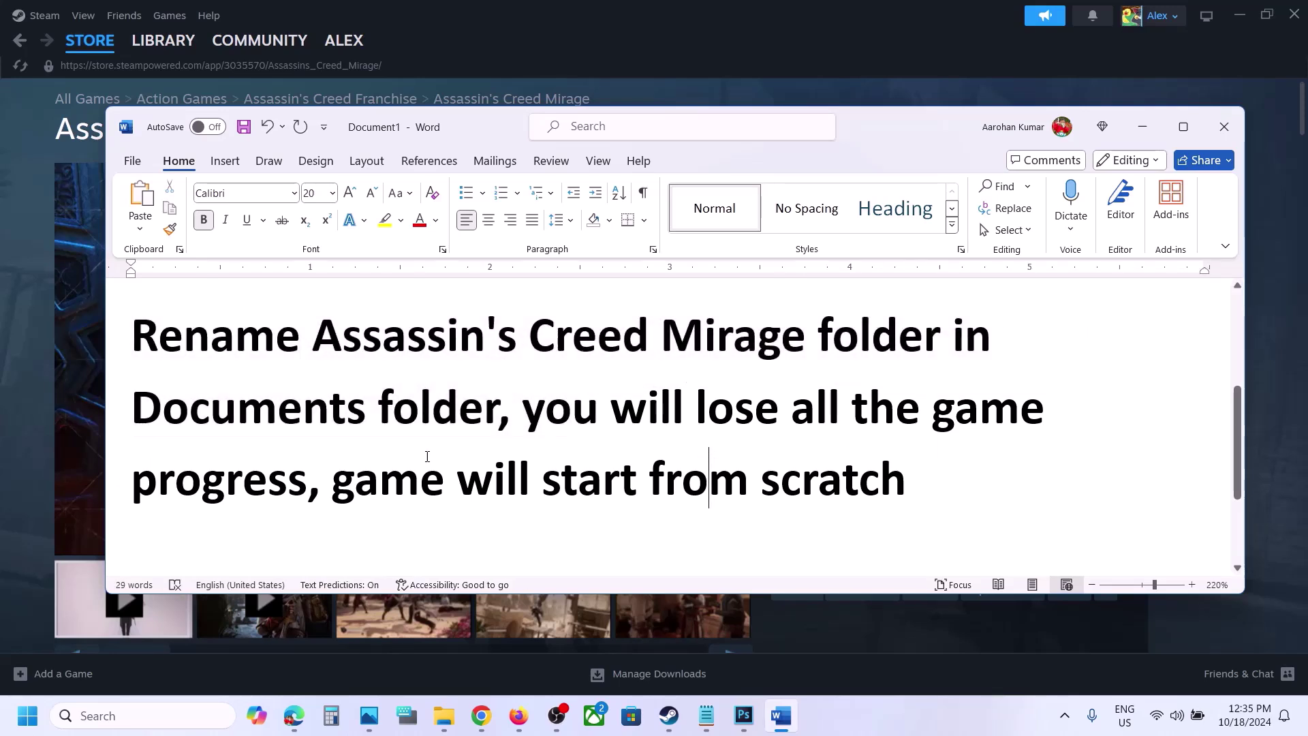
{"action": "left_click_drag", "start_coordinate": [332, 478], "coordinate": [939, 477]}
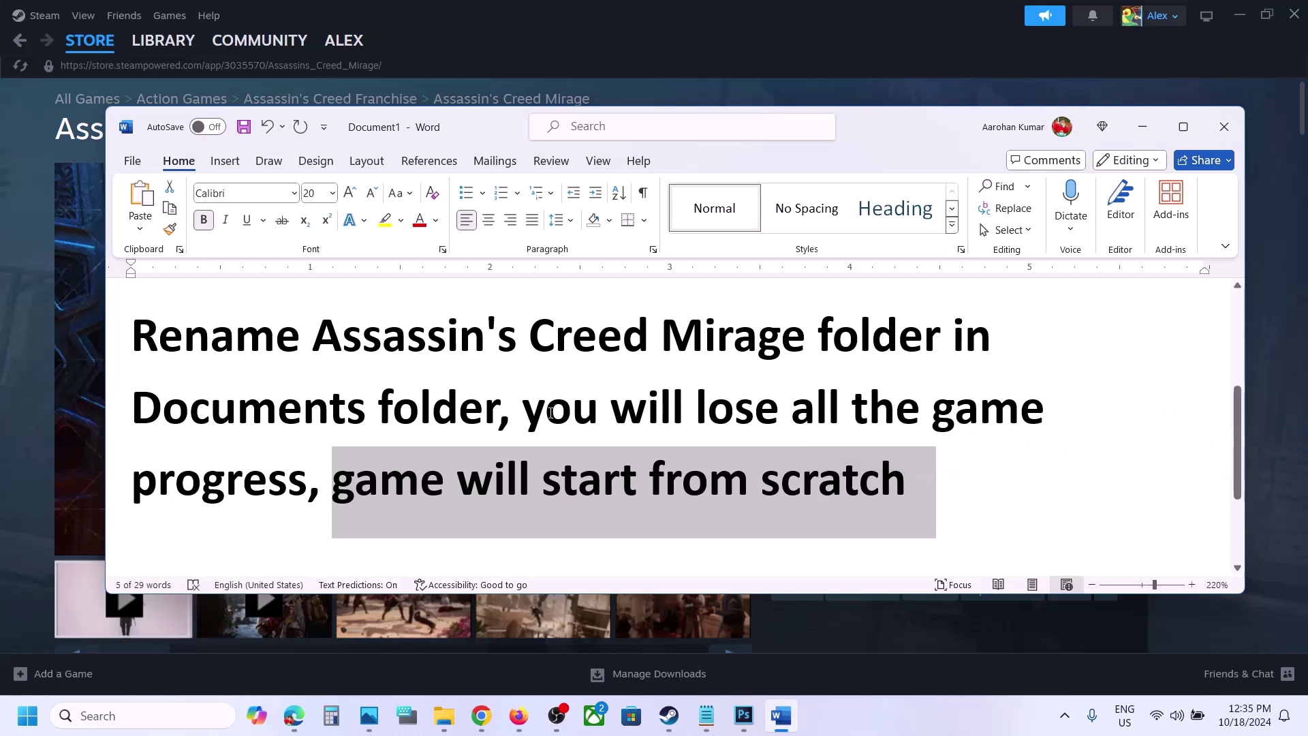
{"action": "left_click_drag", "start_coordinate": [523, 408], "coordinate": [795, 433]}
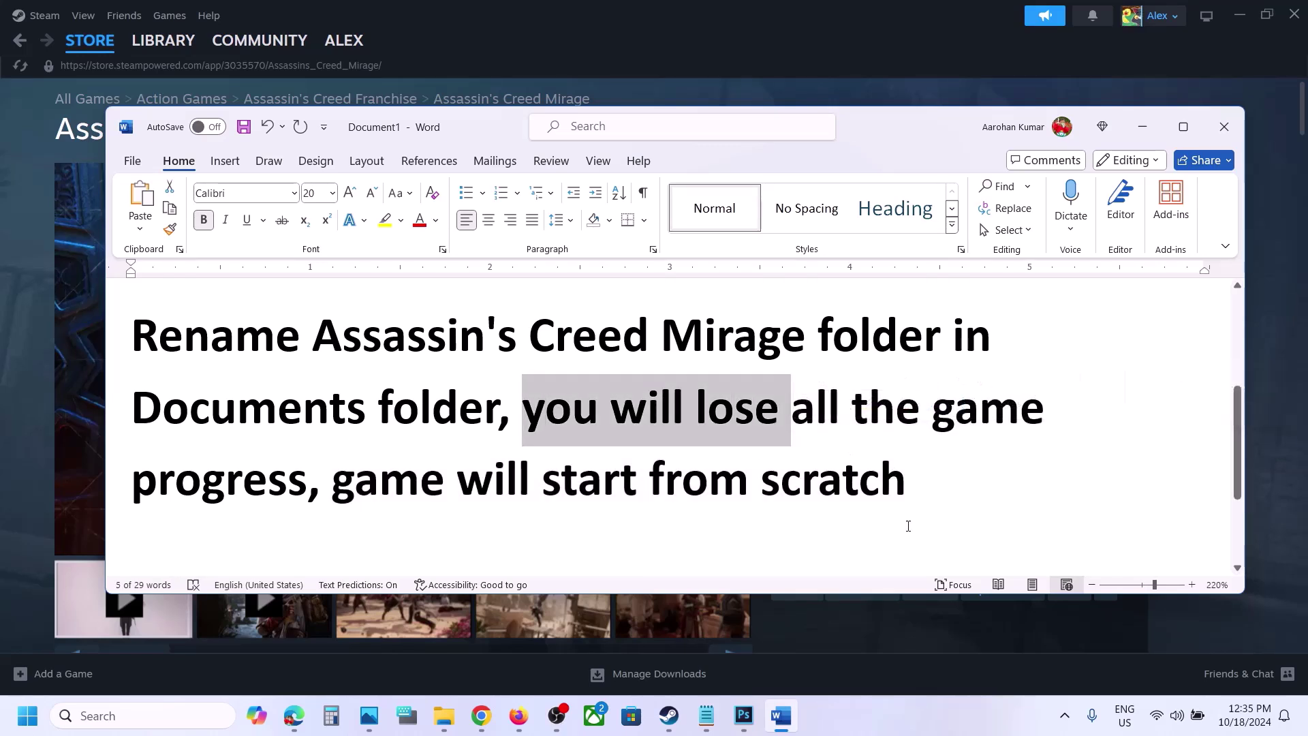
{"action": "left_click", "coordinate": [925, 711]}
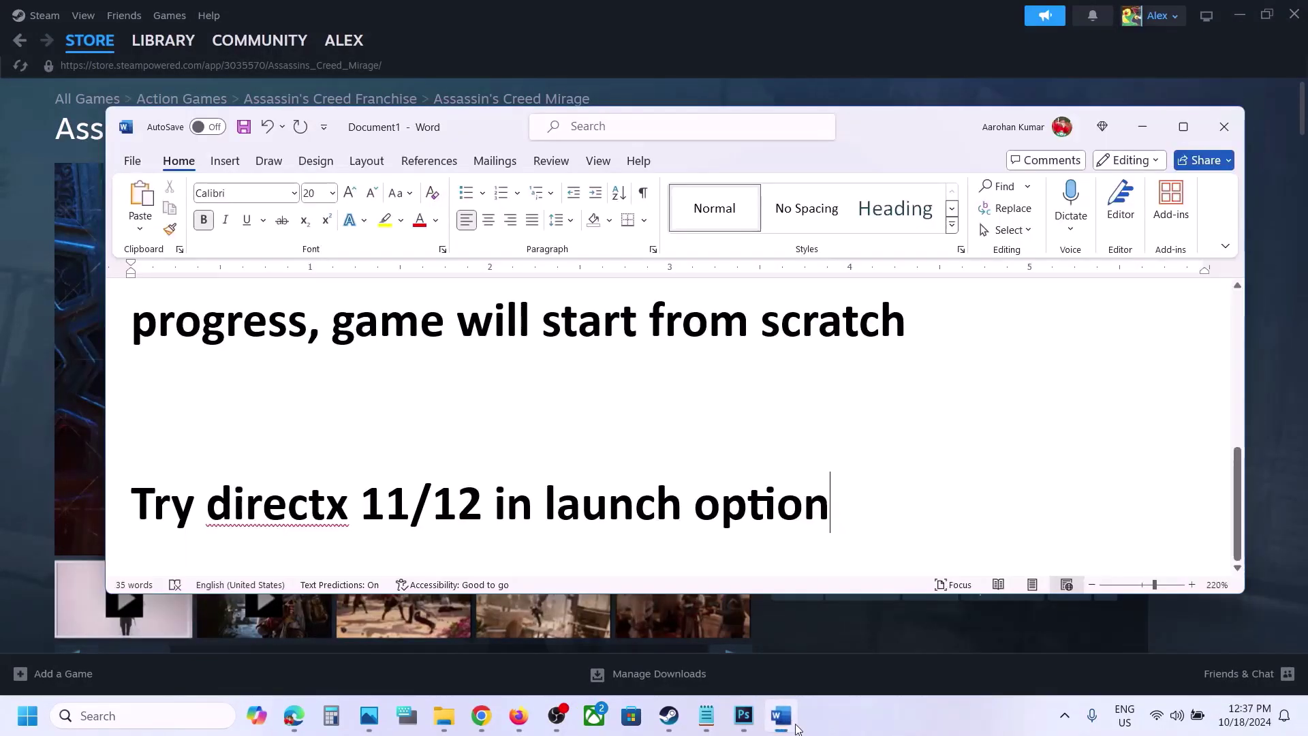
- Bring up the Word notes and highlight 'make a right click on the game' in the DirectX tip
{"action": "left_click", "coordinate": [781, 715]}
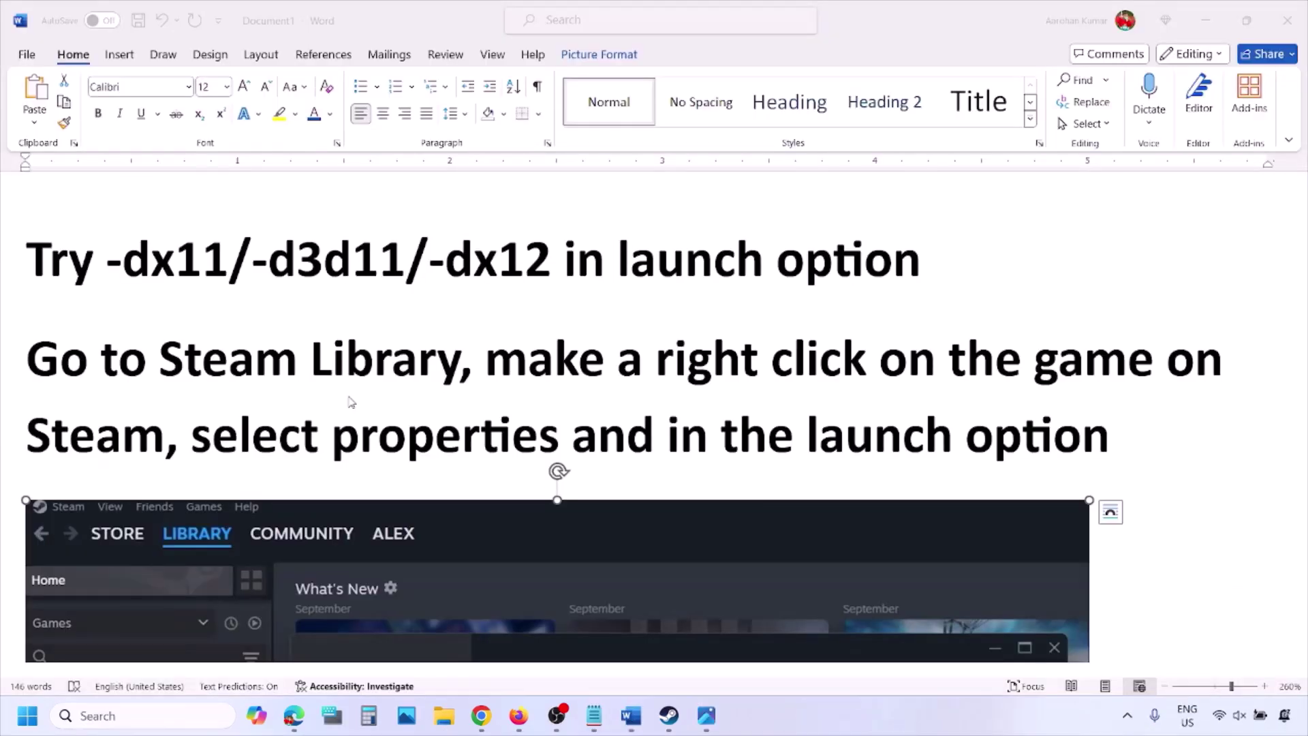
{"action": "scroll", "coordinate": [275, 392], "scroll_direction": "down", "scroll_amount": 3}
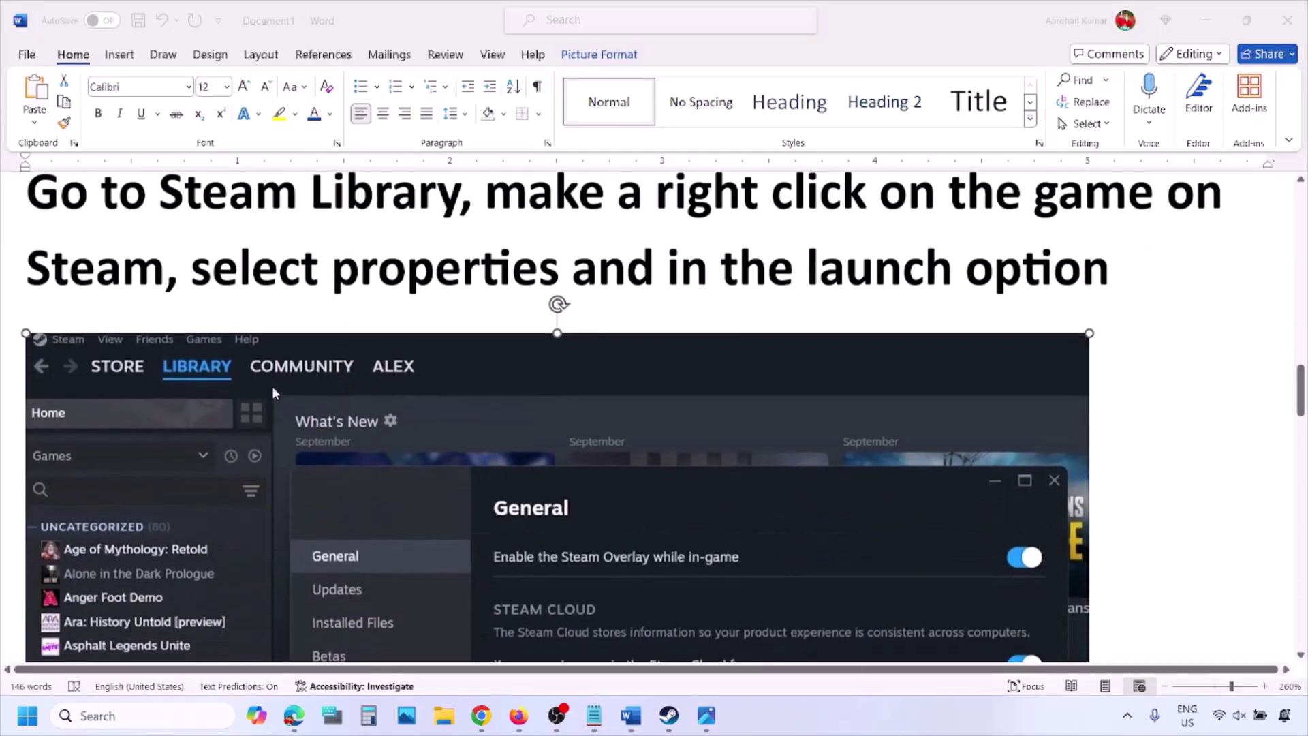
{"action": "scroll", "coordinate": [238, 375], "scroll_direction": "down", "scroll_amount": 1}
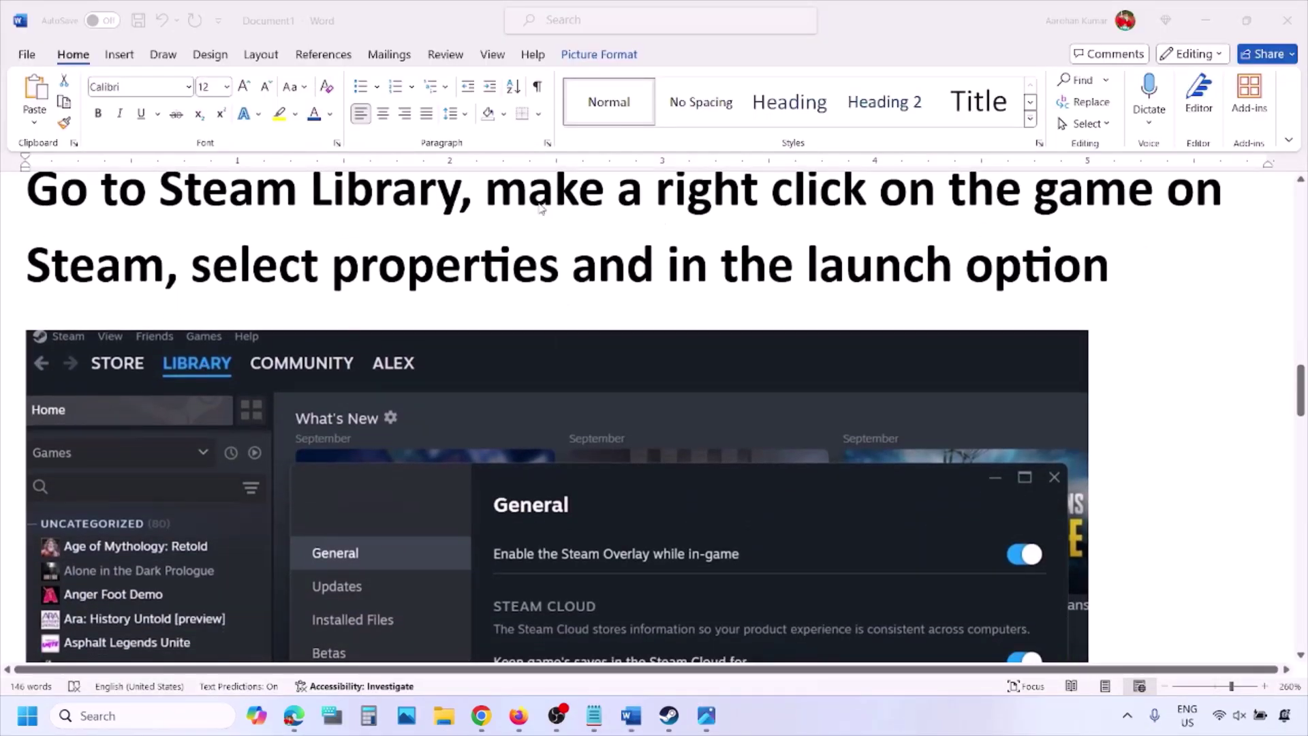
{"action": "left_click", "coordinate": [497, 205]}
{"action": "left_click_drag", "start_coordinate": [486, 198], "coordinate": [1166, 215]}
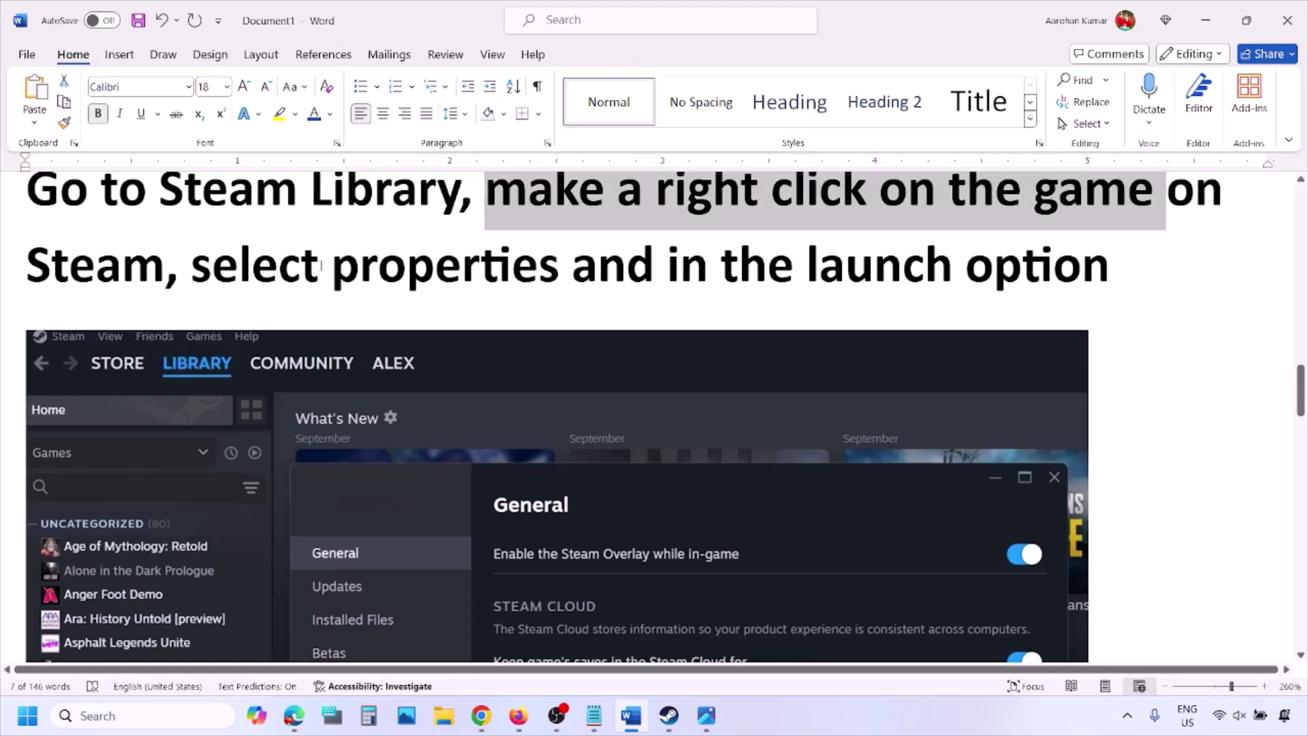
{"action": "left_click_drag", "start_coordinate": [192, 266], "coordinate": [562, 266]}
- Select the Steam launch-option screenshot and review the -dx11 and -d3d11 examples
{"action": "scroll", "coordinate": [563, 272], "scroll_direction": "down", "scroll_amount": 5}
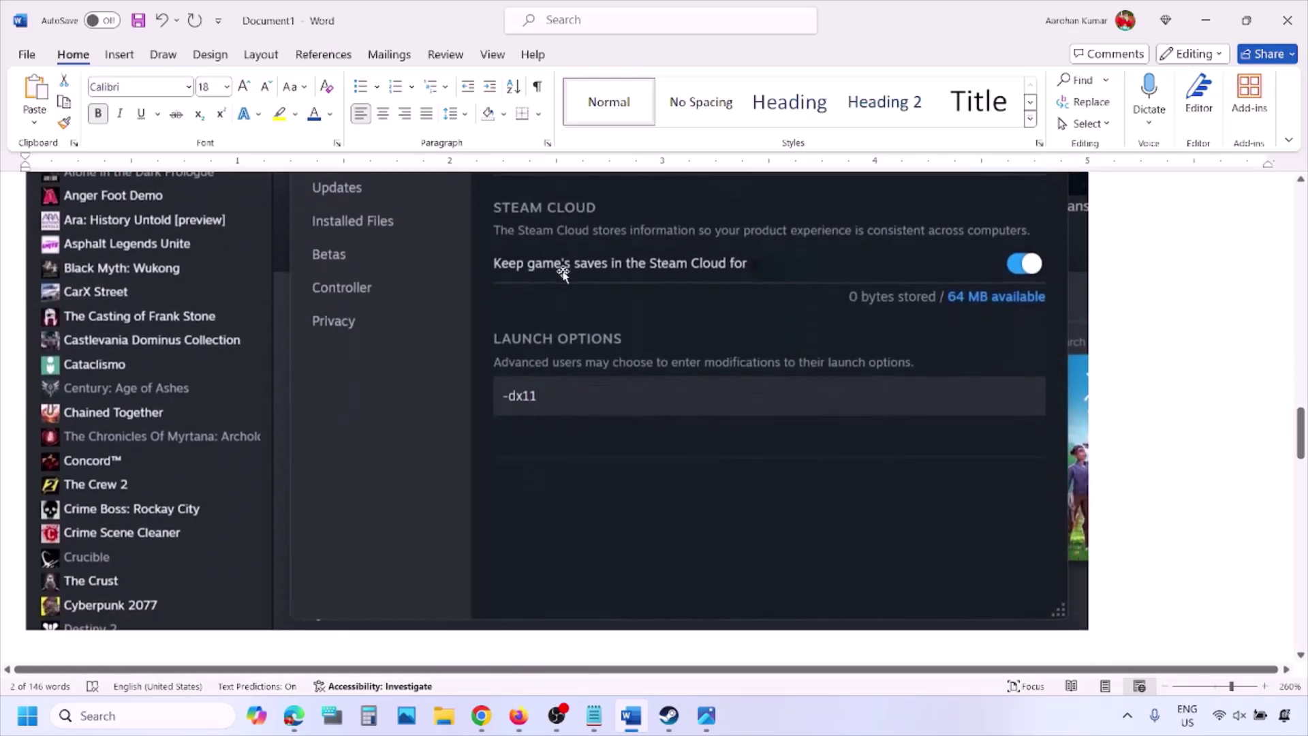
{"action": "scroll", "coordinate": [562, 272], "scroll_direction": "up", "scroll_amount": 2}
{"action": "right_click", "coordinate": [561, 269]}
{"action": "left_click", "coordinate": [518, 501]}
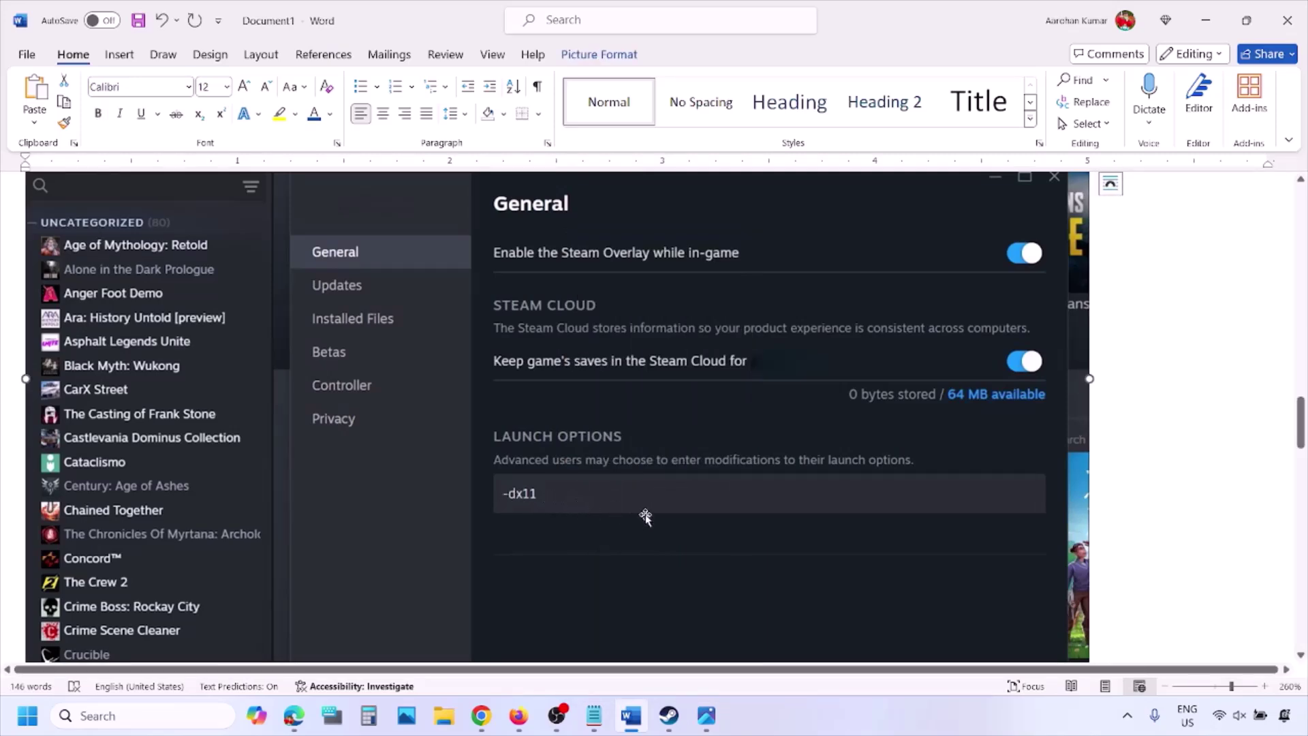
{"action": "scroll", "coordinate": [645, 516], "scroll_direction": "down", "scroll_amount": 8}
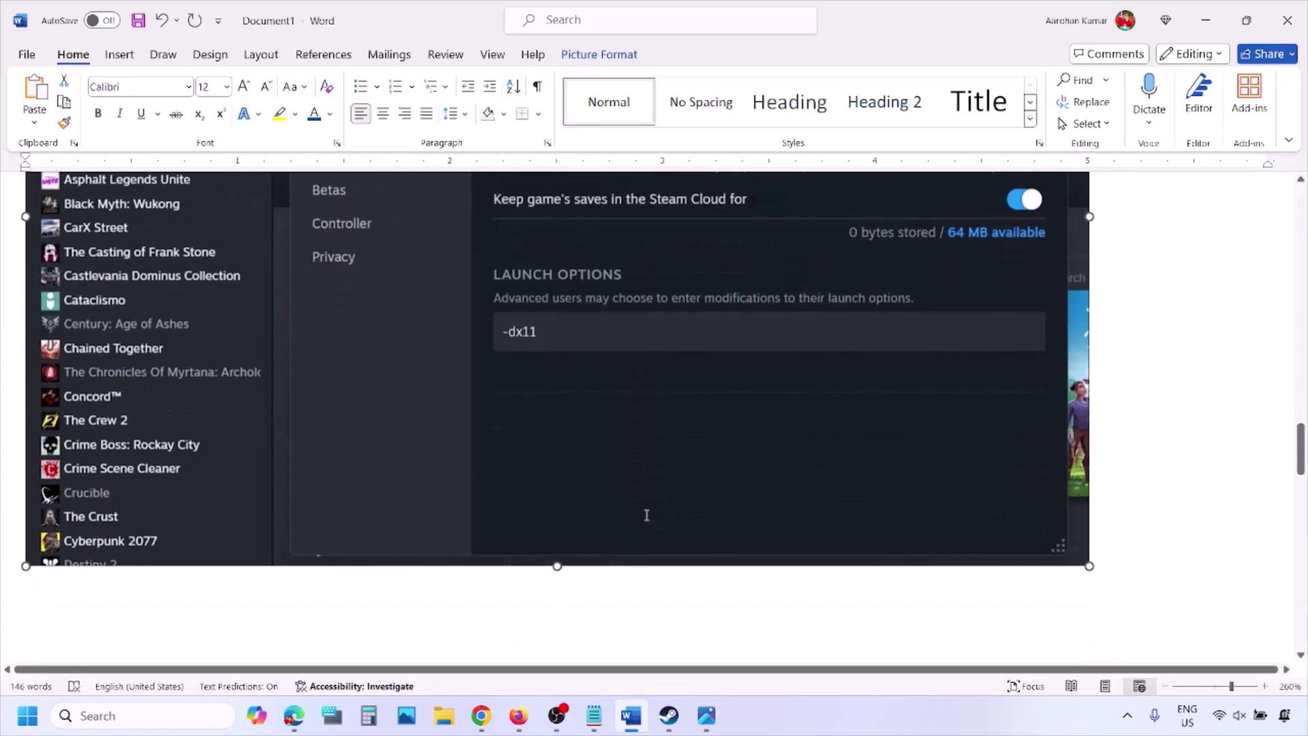
{"action": "scroll", "coordinate": [645, 516], "scroll_direction": "down", "scroll_amount": 4}
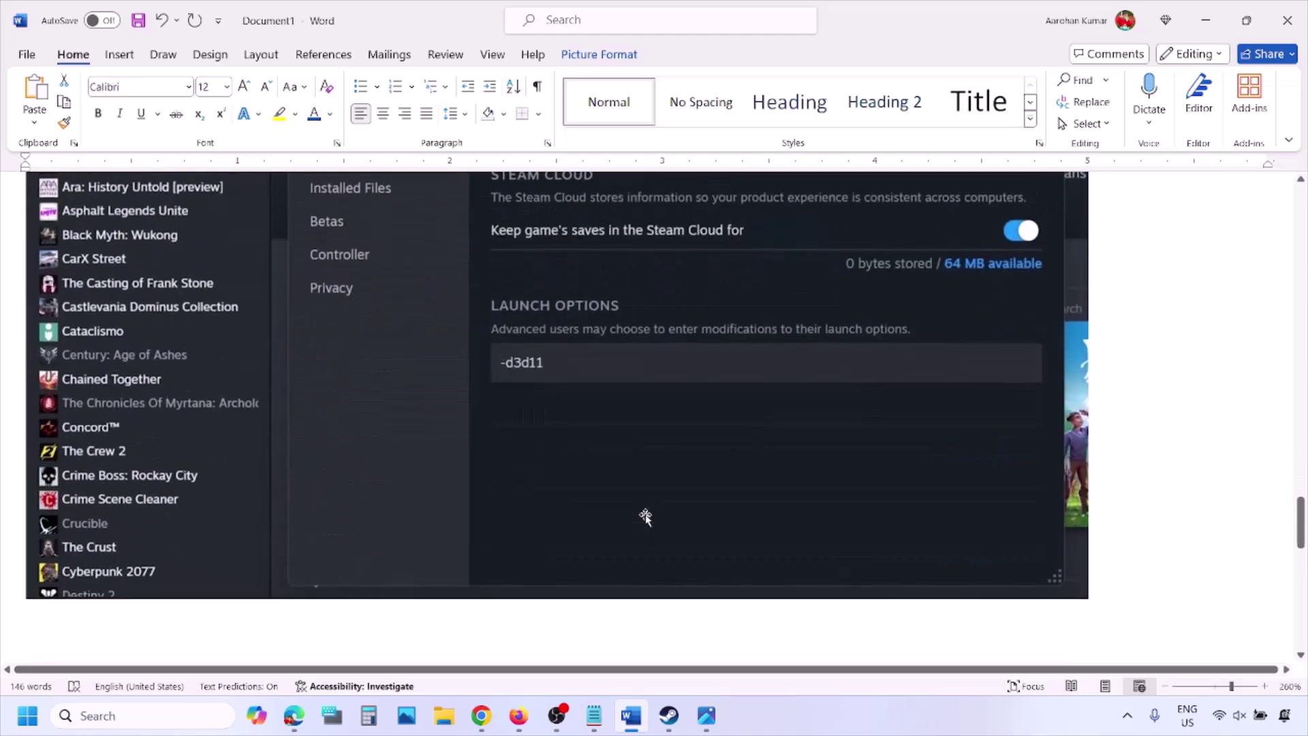
{"action": "scroll", "coordinate": [573, 388], "scroll_direction": "up", "scroll_amount": 1}
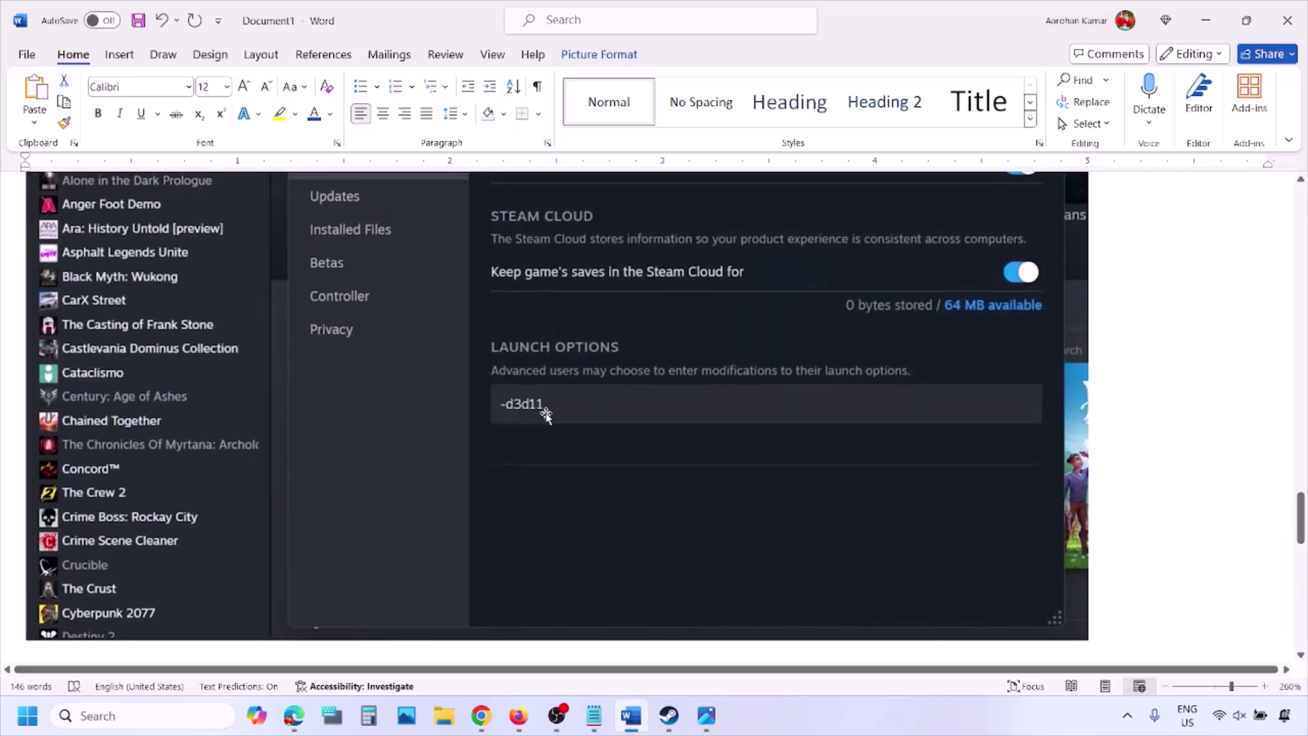
{"action": "scroll", "coordinate": [586, 417], "scroll_direction": "down", "scroll_amount": 8}
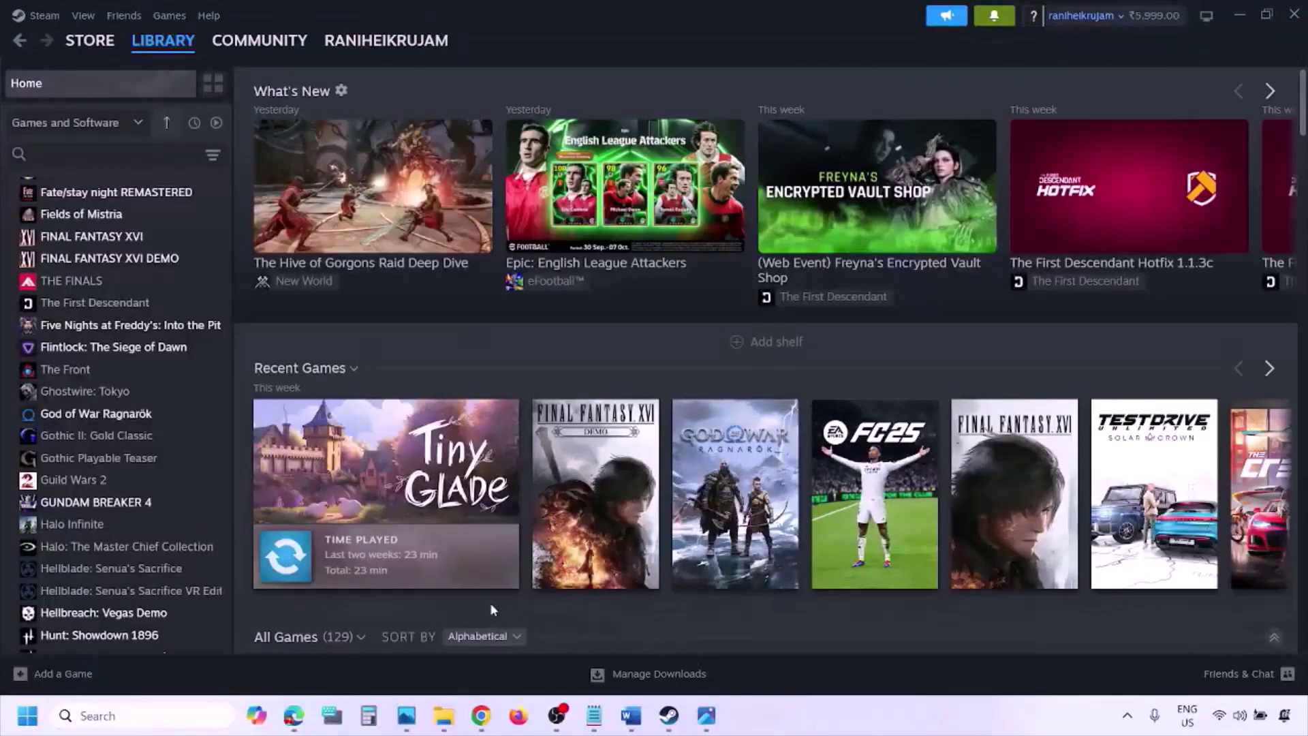
- Show the Start menu's Restart option, then return to the Word notes without restarting
{"action": "left_click", "coordinate": [27, 715]}
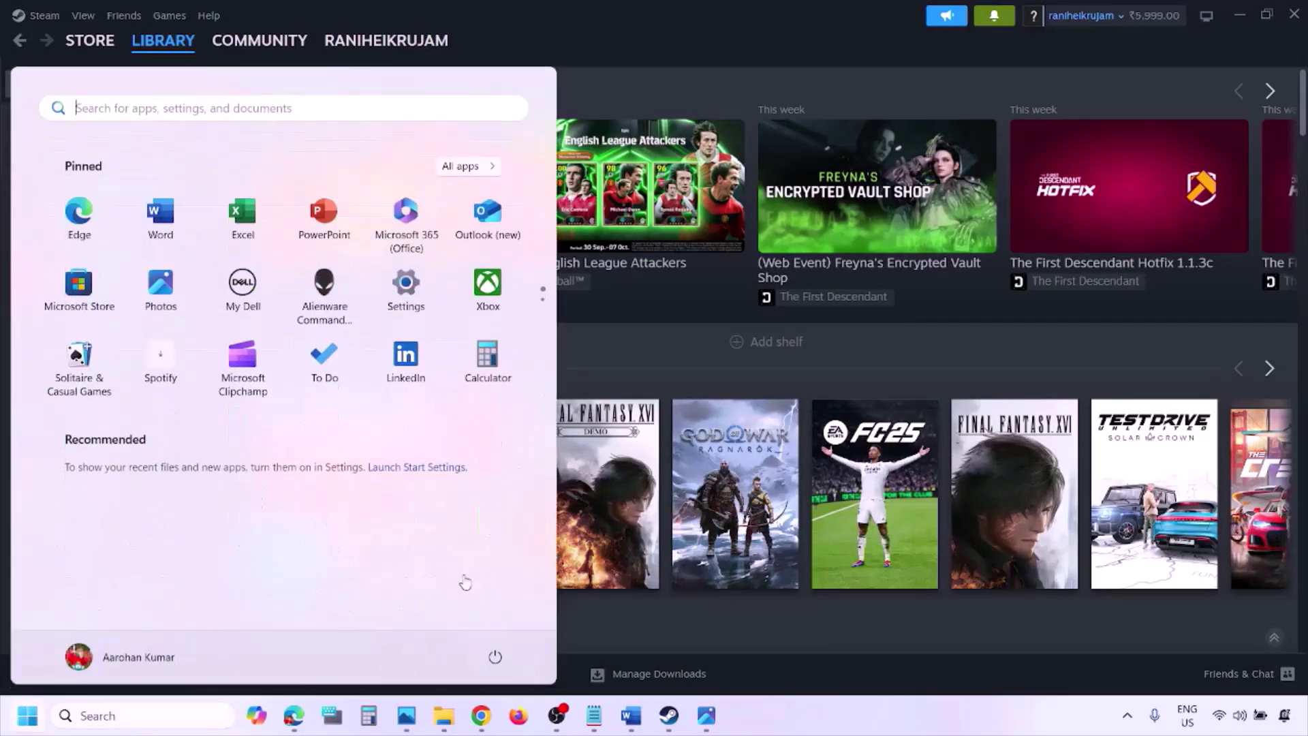
{"action": "left_click", "coordinate": [496, 657]}
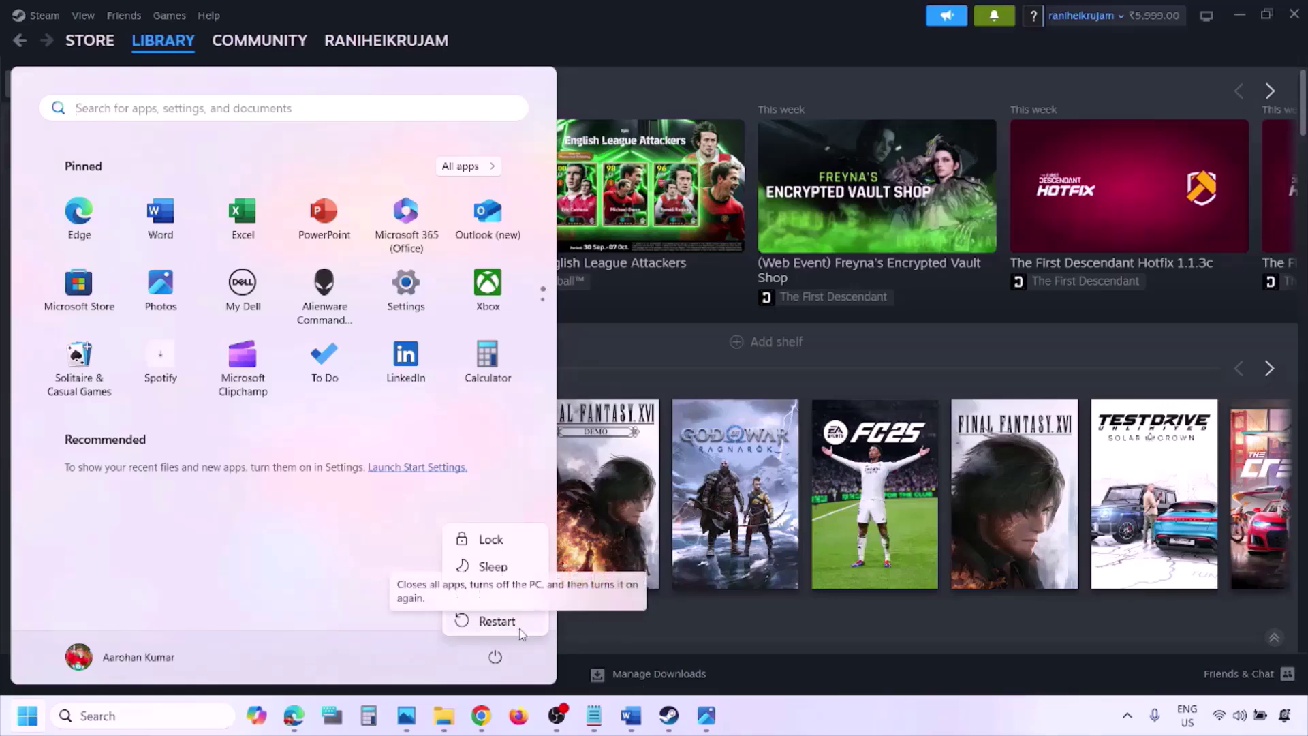
{"action": "left_click", "coordinate": [630, 715]}
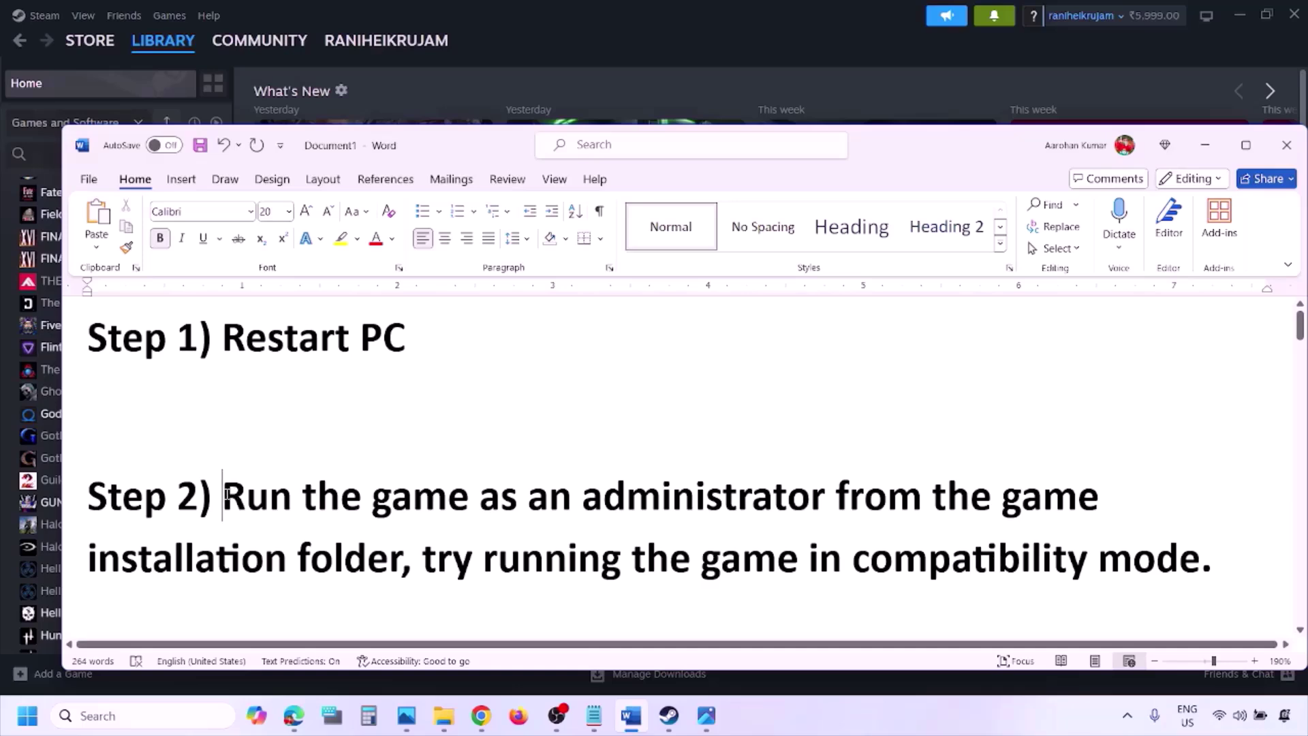
- Highlight the Step 2 instruction to run the game as administrator or in compatibility mode
{"action": "left_click_drag", "start_coordinate": [224, 495], "coordinate": [366, 559]}
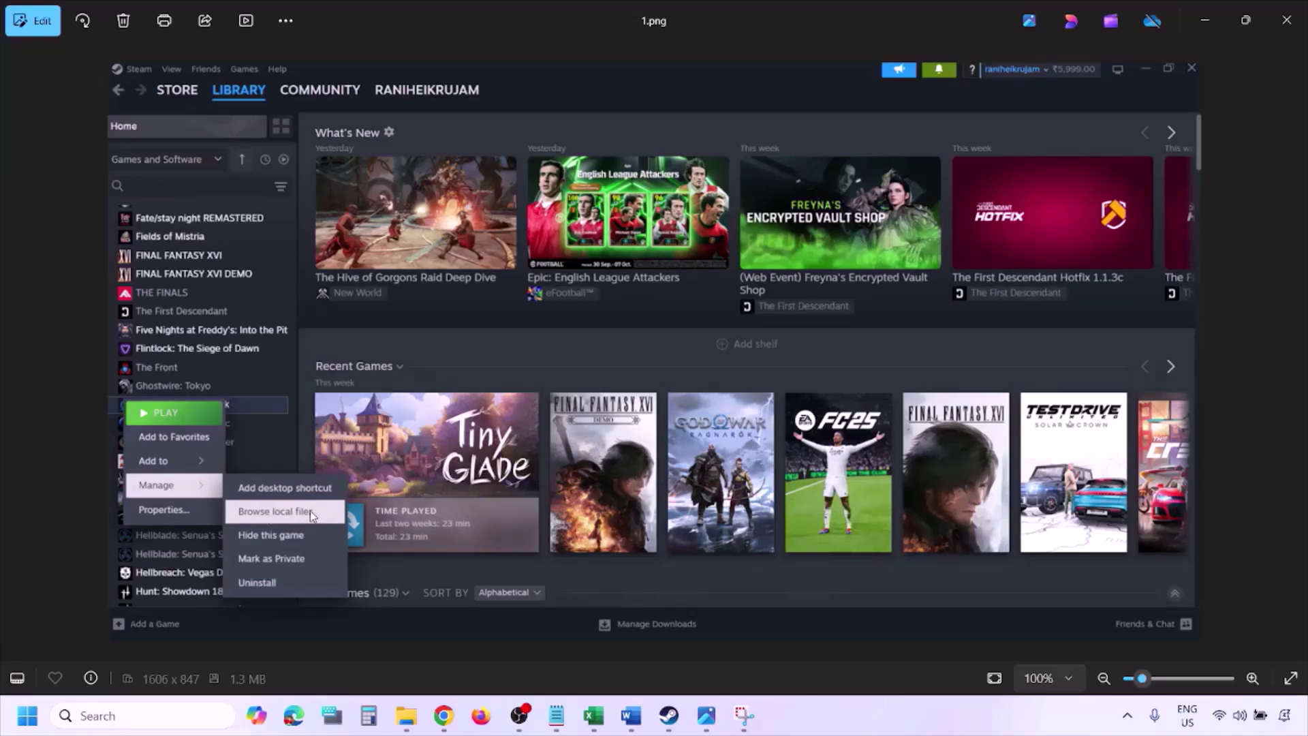
- Zoom into screenshot 1.png, then advance to and zoom into 2.png
{"action": "scroll", "coordinate": [310, 509], "scroll_direction": "up", "scroll_amount": 1}
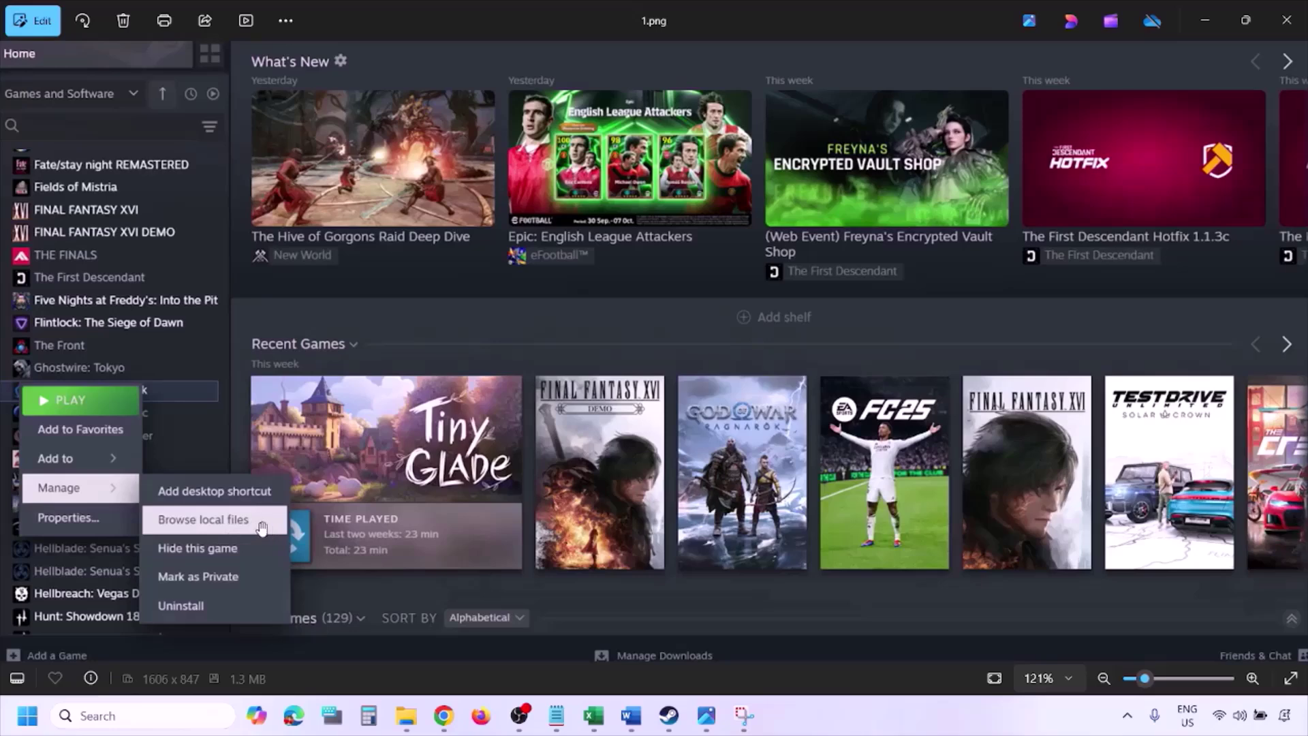
{"action": "scroll", "coordinate": [261, 527], "scroll_direction": "down", "scroll_amount": 1}
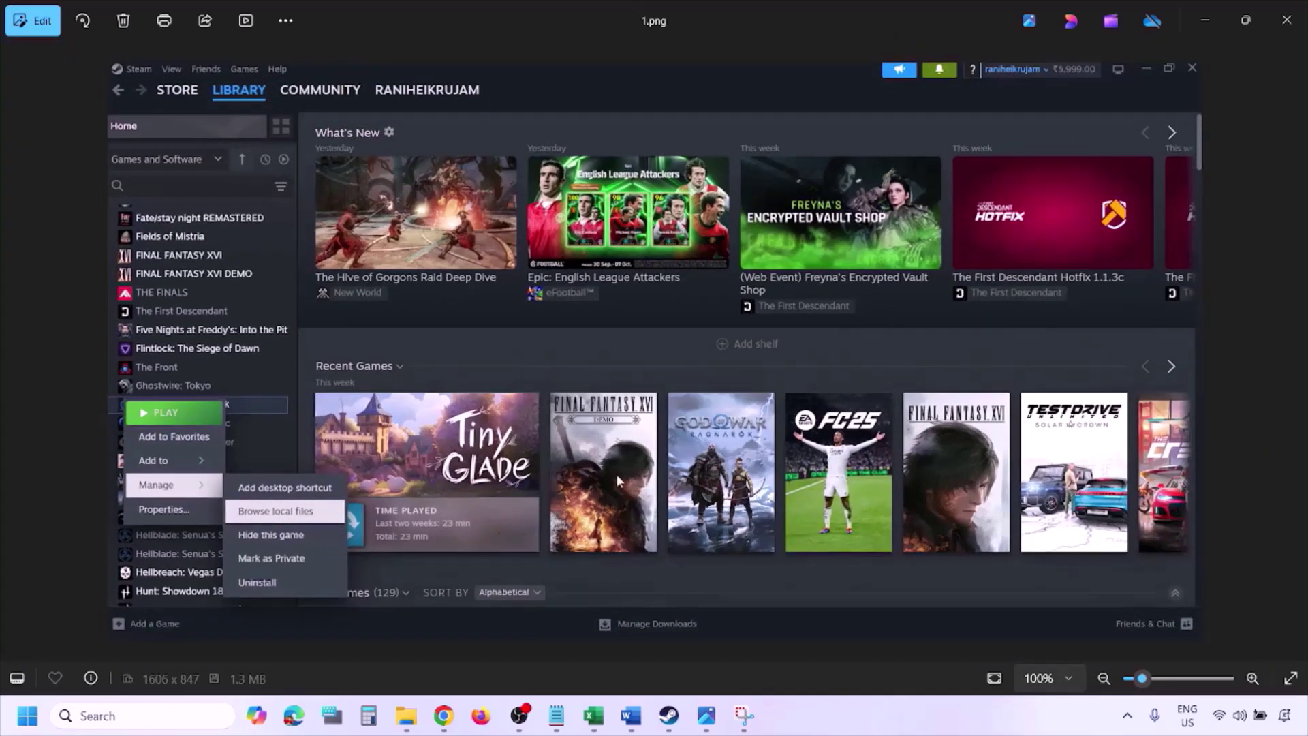
{"action": "key", "text": "Right"}
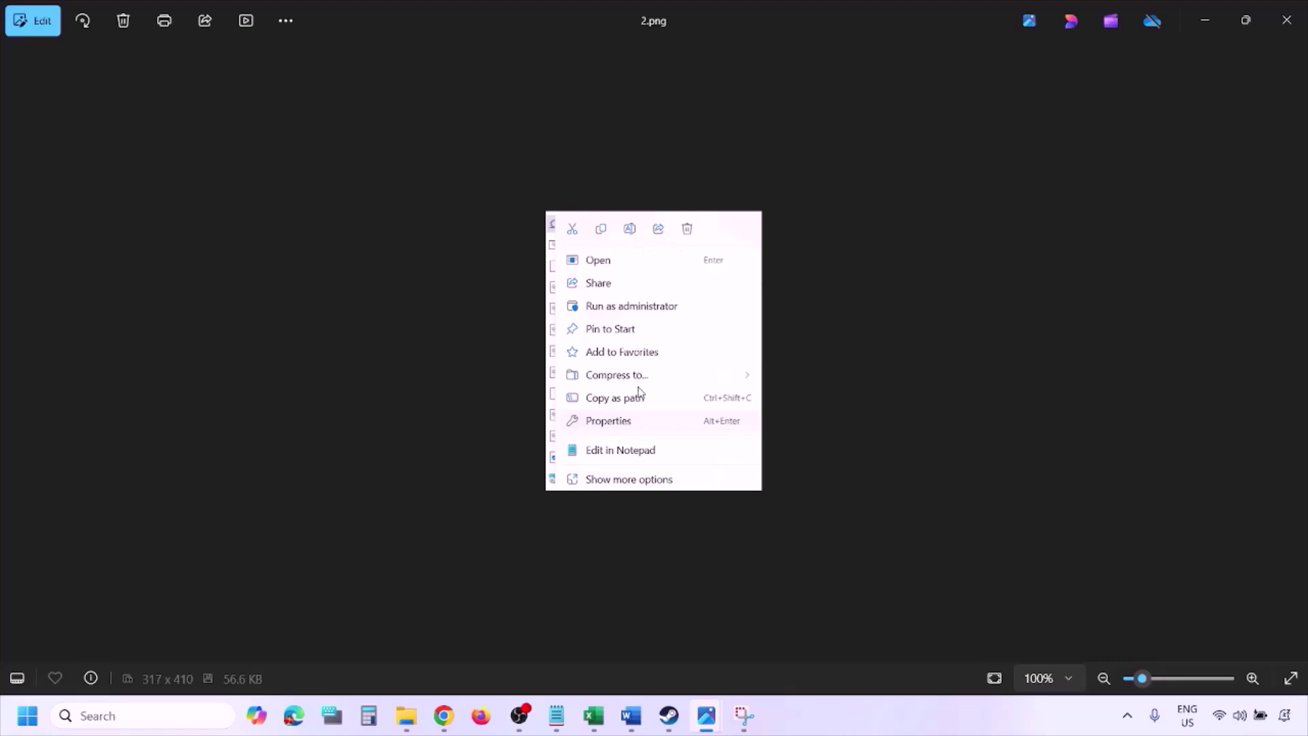
{"action": "scroll", "coordinate": [638, 391], "scroll_direction": "up", "scroll_amount": 4}
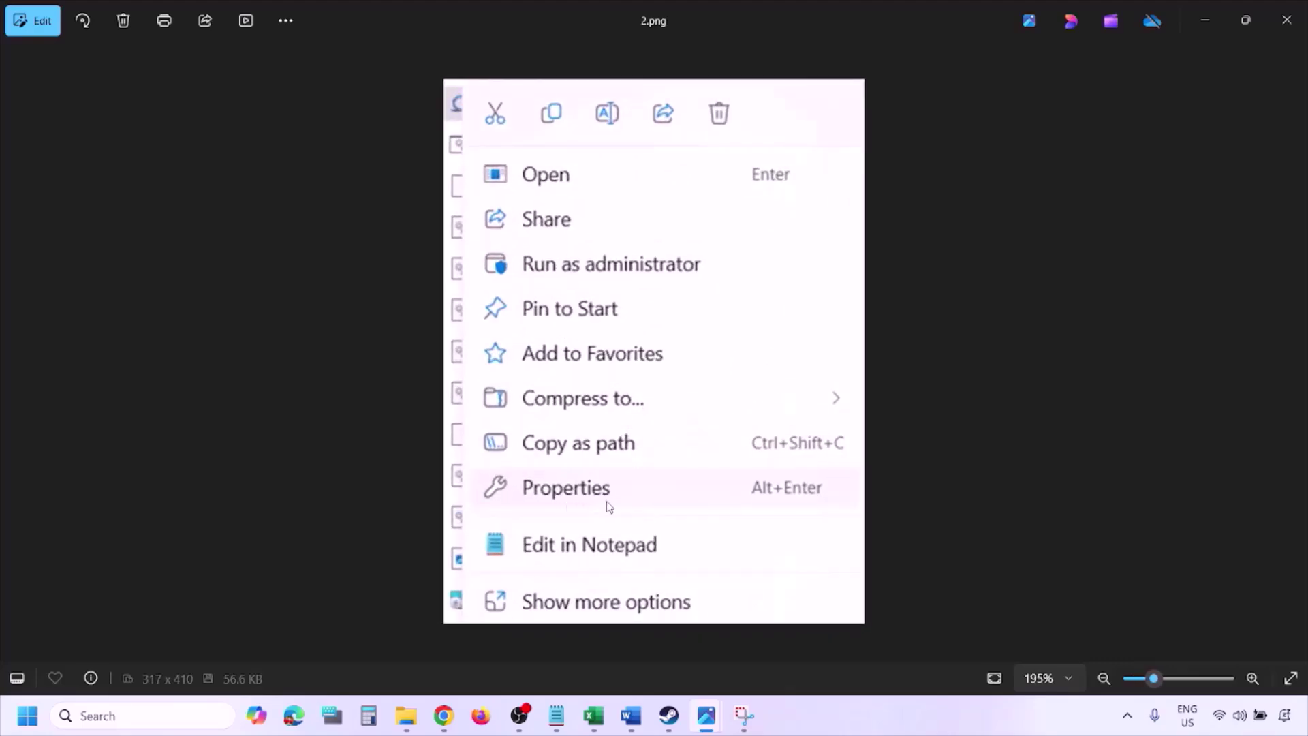
{"action": "scroll", "coordinate": [602, 503], "scroll_direction": "down", "scroll_amount": 3}
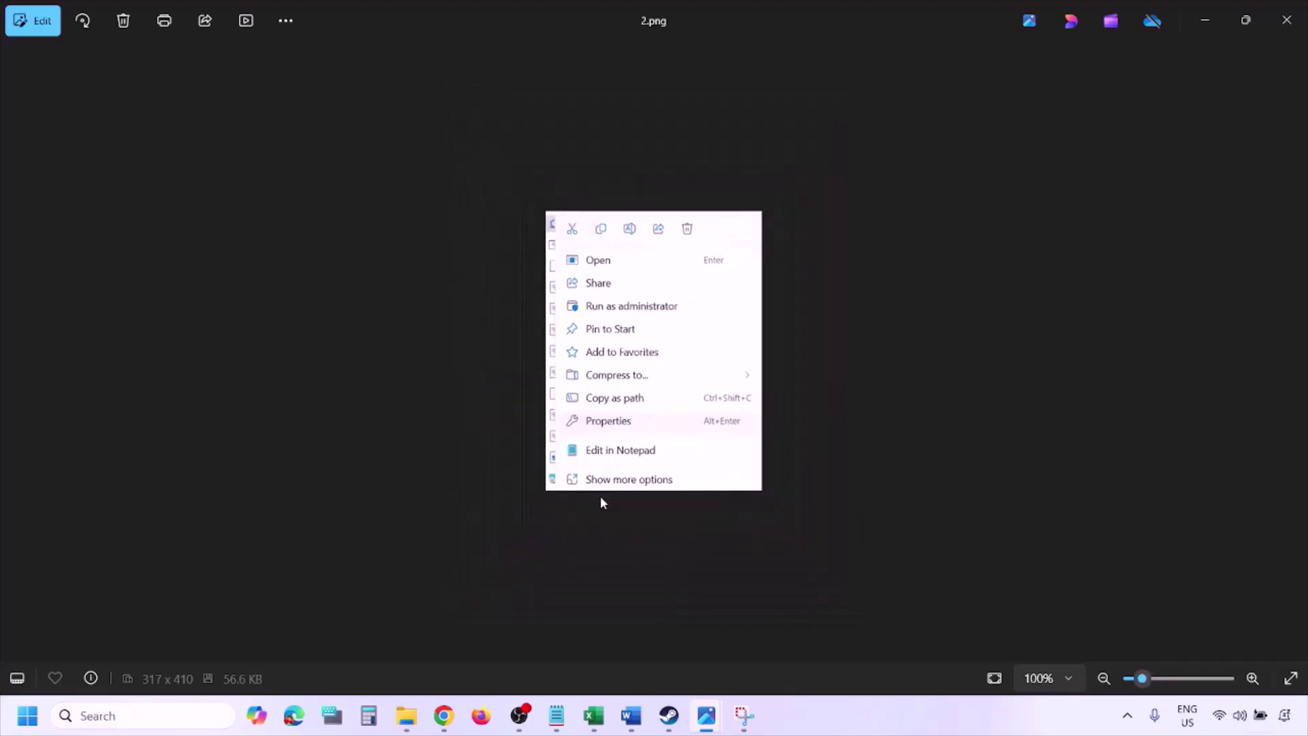
- Inspect compatibility screenshot 3.png and the next one with compatibility mode checked, panning to the dialog's bottom
{"action": "key", "text": "Right"}
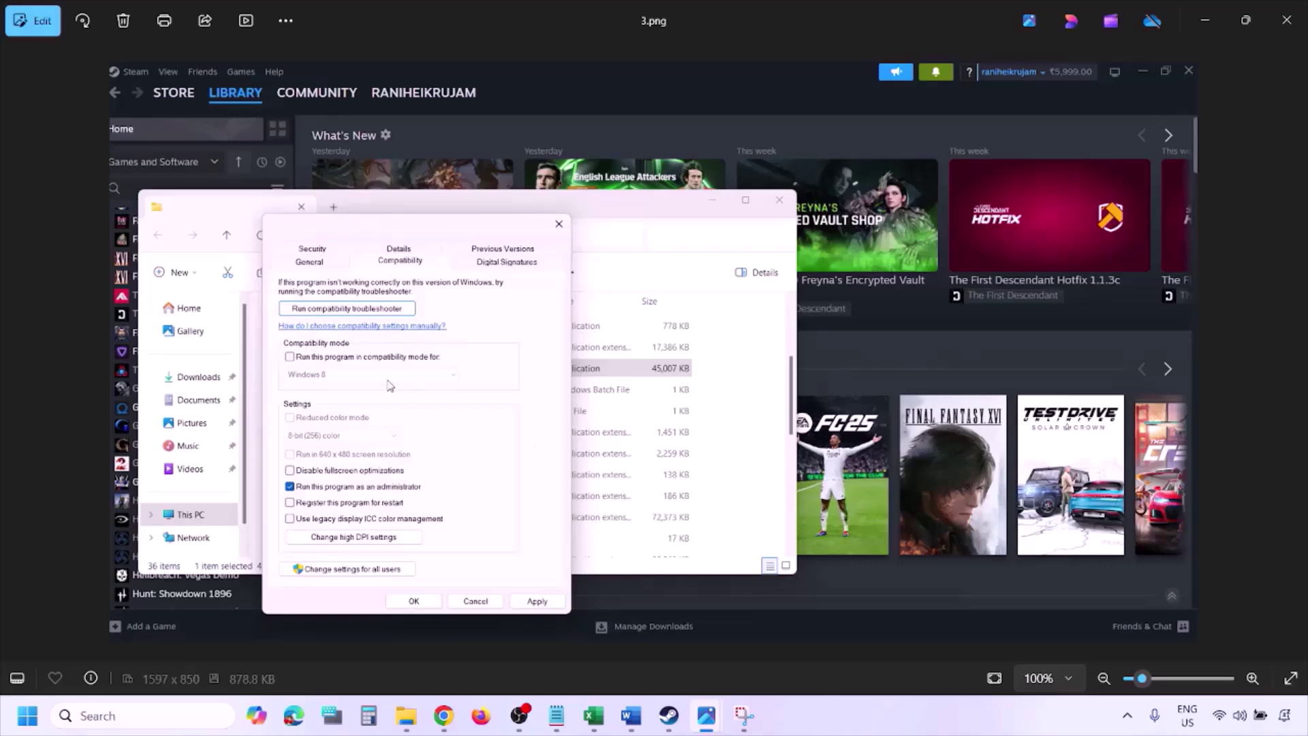
{"action": "scroll", "coordinate": [390, 386], "scroll_direction": "up", "scroll_amount": 1}
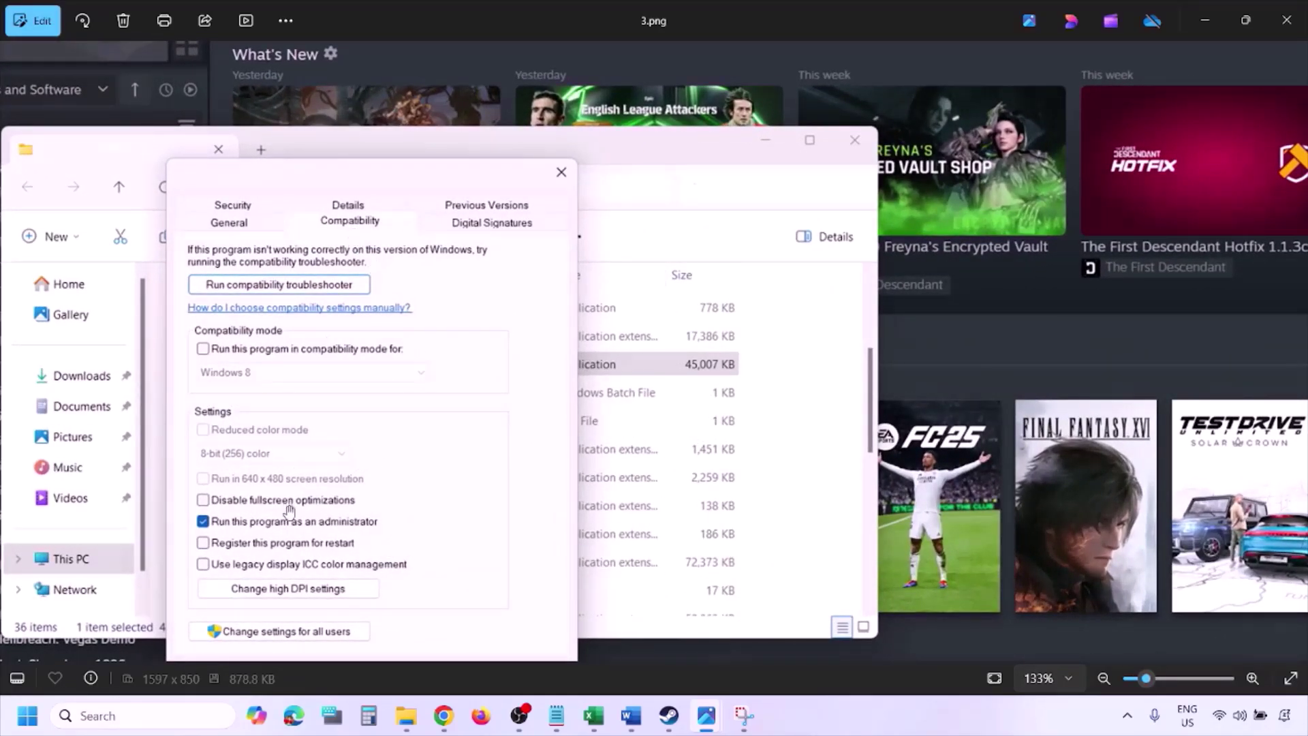
{"action": "scroll", "coordinate": [286, 504], "scroll_direction": "down", "scroll_amount": 1}
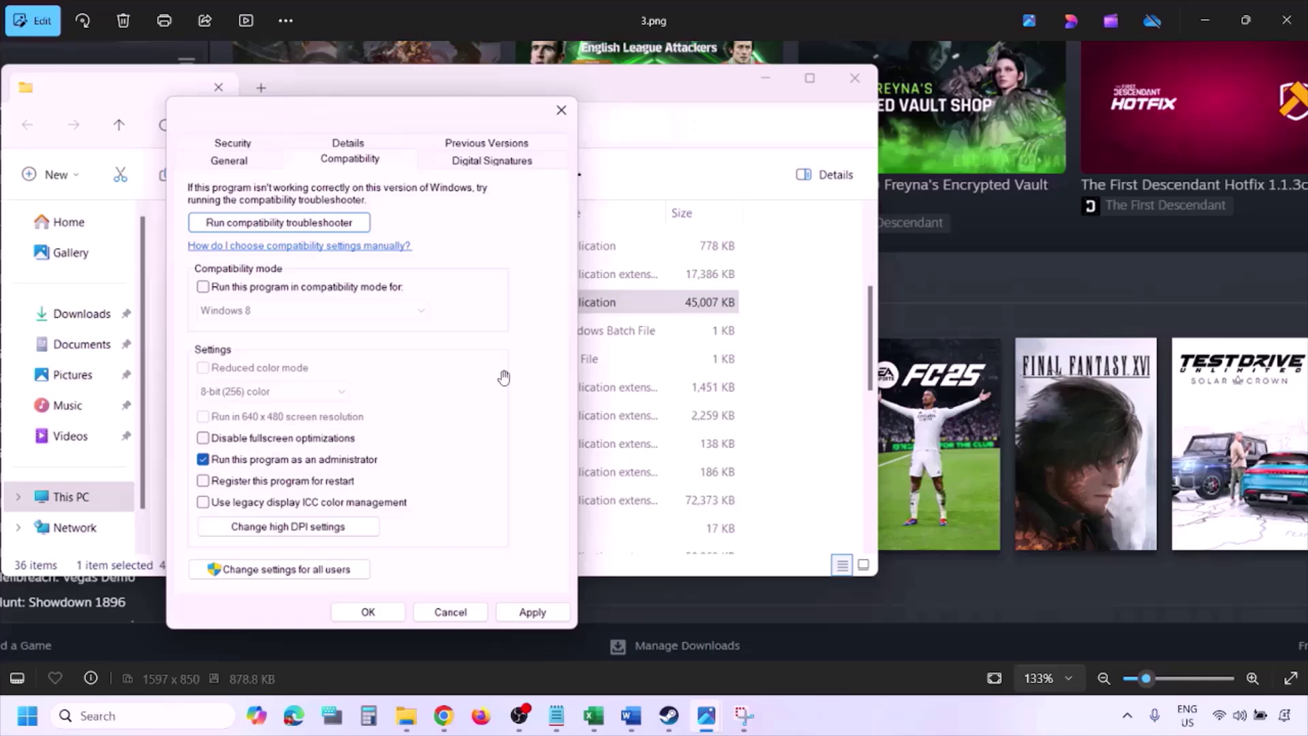
{"action": "scroll", "coordinate": [504, 376], "scroll_direction": "down", "scroll_amount": 3}
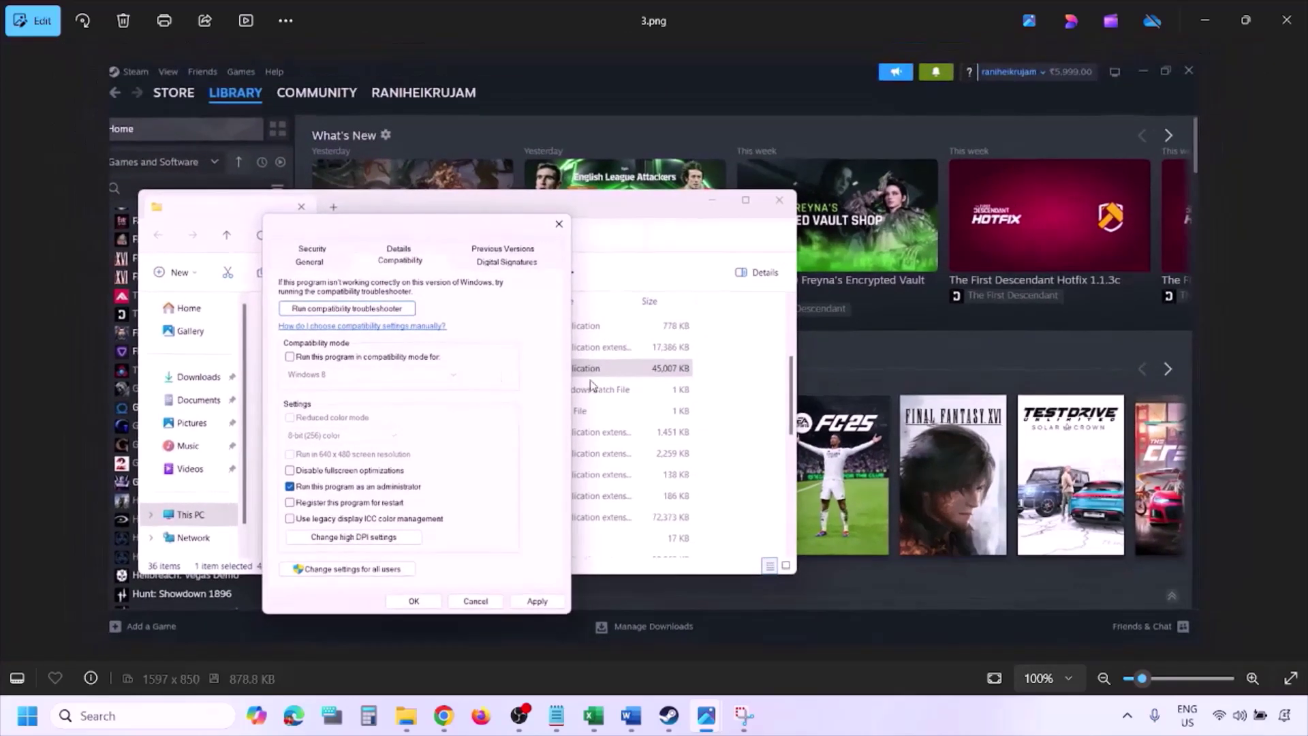
{"action": "key", "text": "Right"}
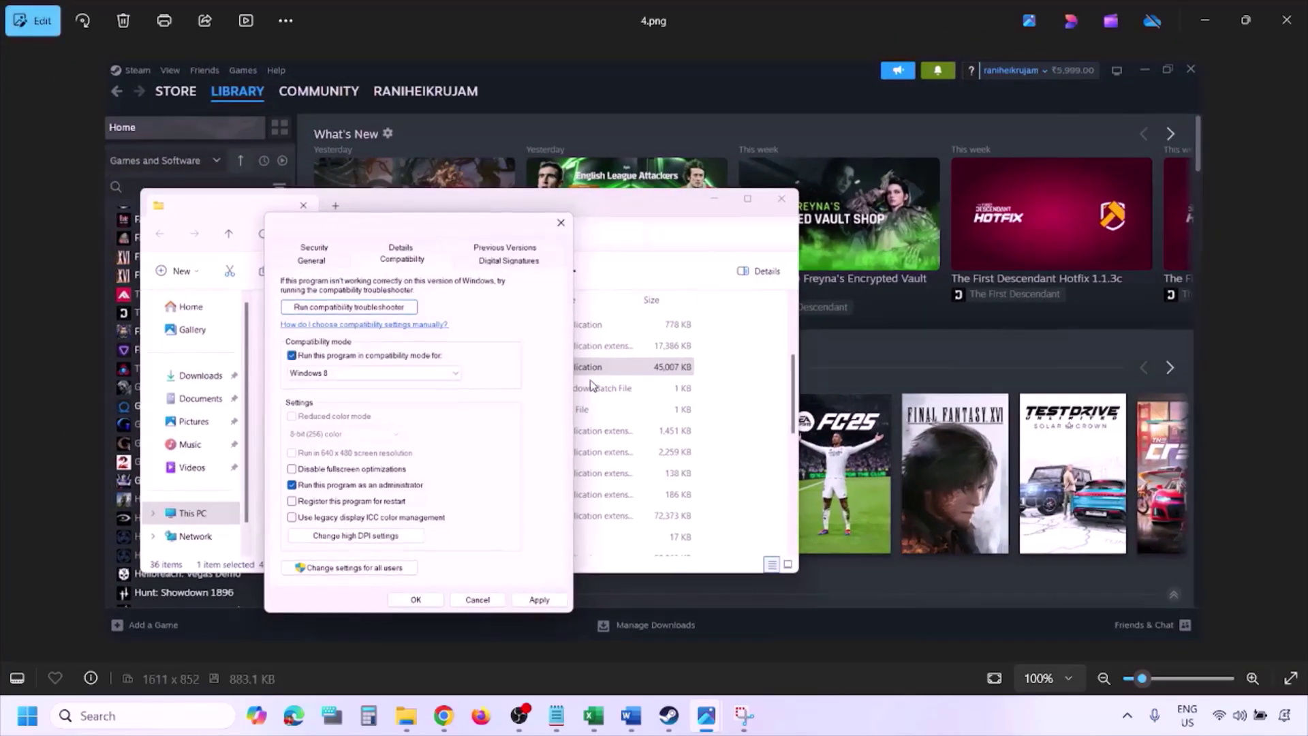
{"action": "scroll", "coordinate": [593, 385], "scroll_direction": "up", "scroll_amount": 3}
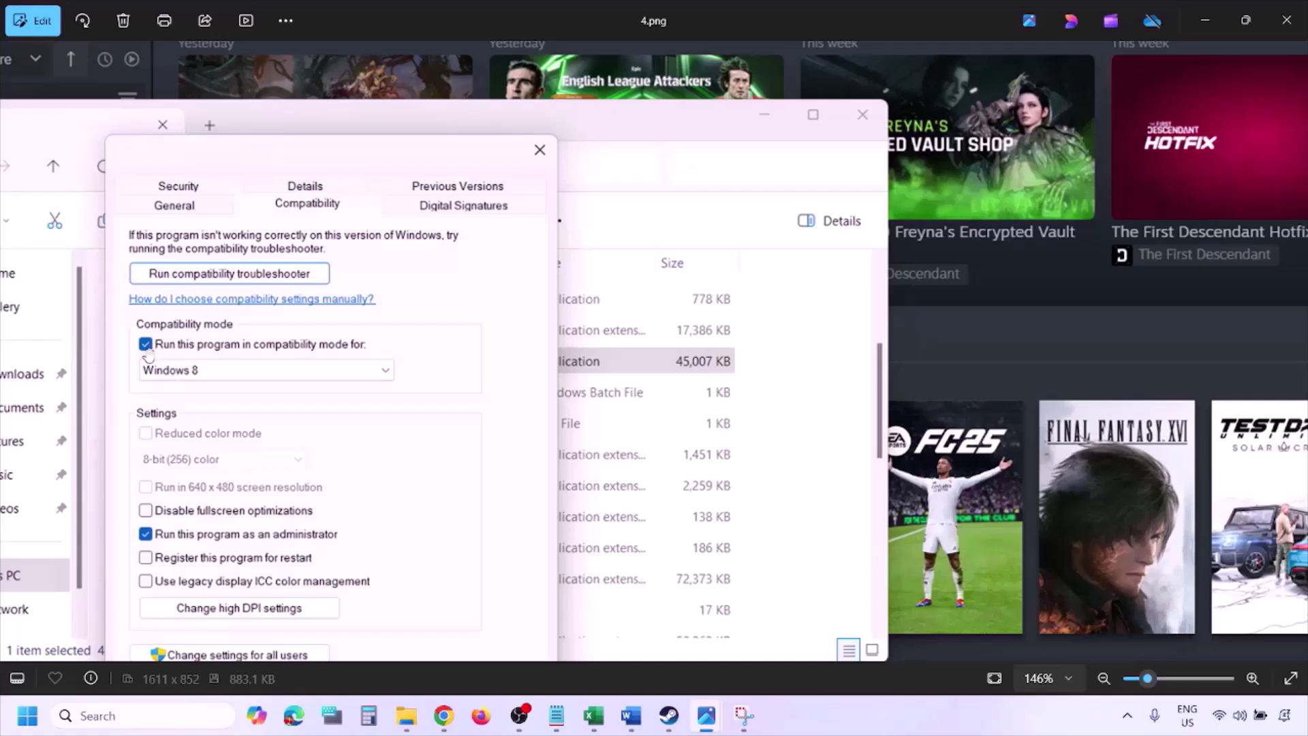
{"action": "left_click_drag", "start_coordinate": [170, 360], "coordinate": [178, 310]}
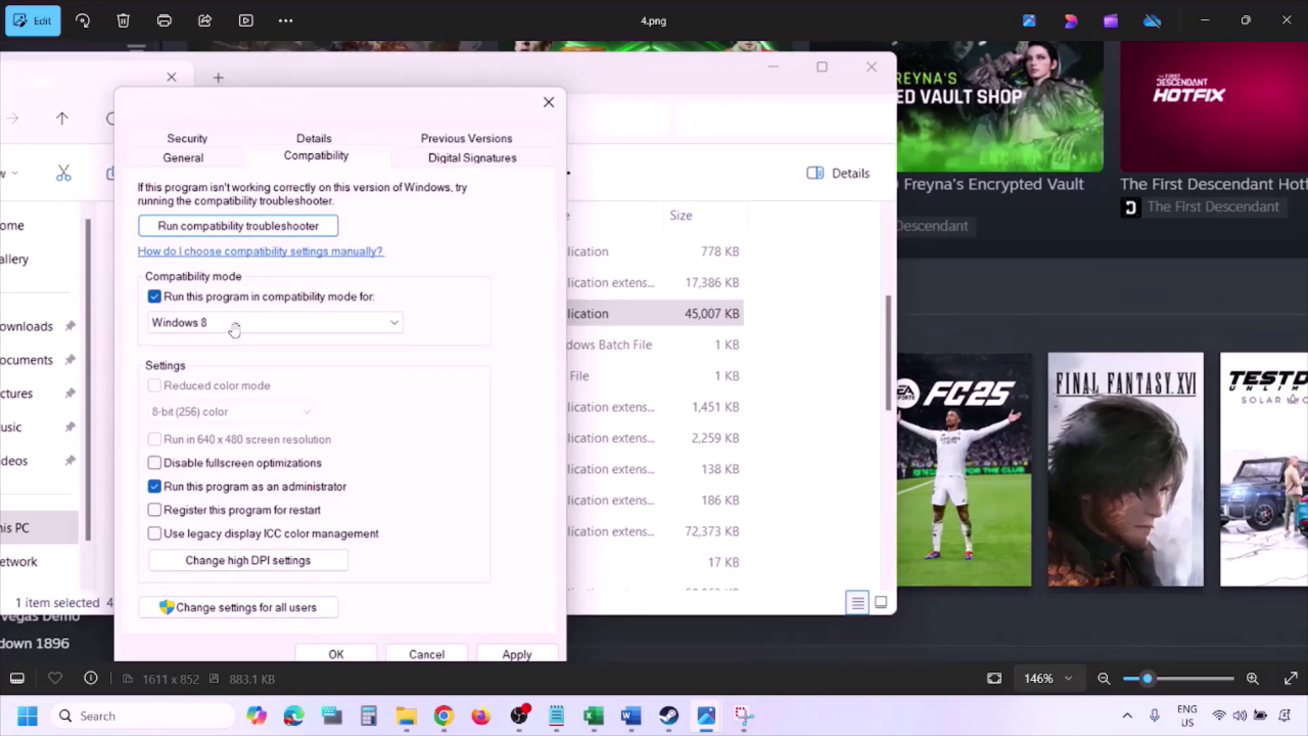
{"action": "left_click_drag", "start_coordinate": [504, 505], "coordinate": [512, 467]}
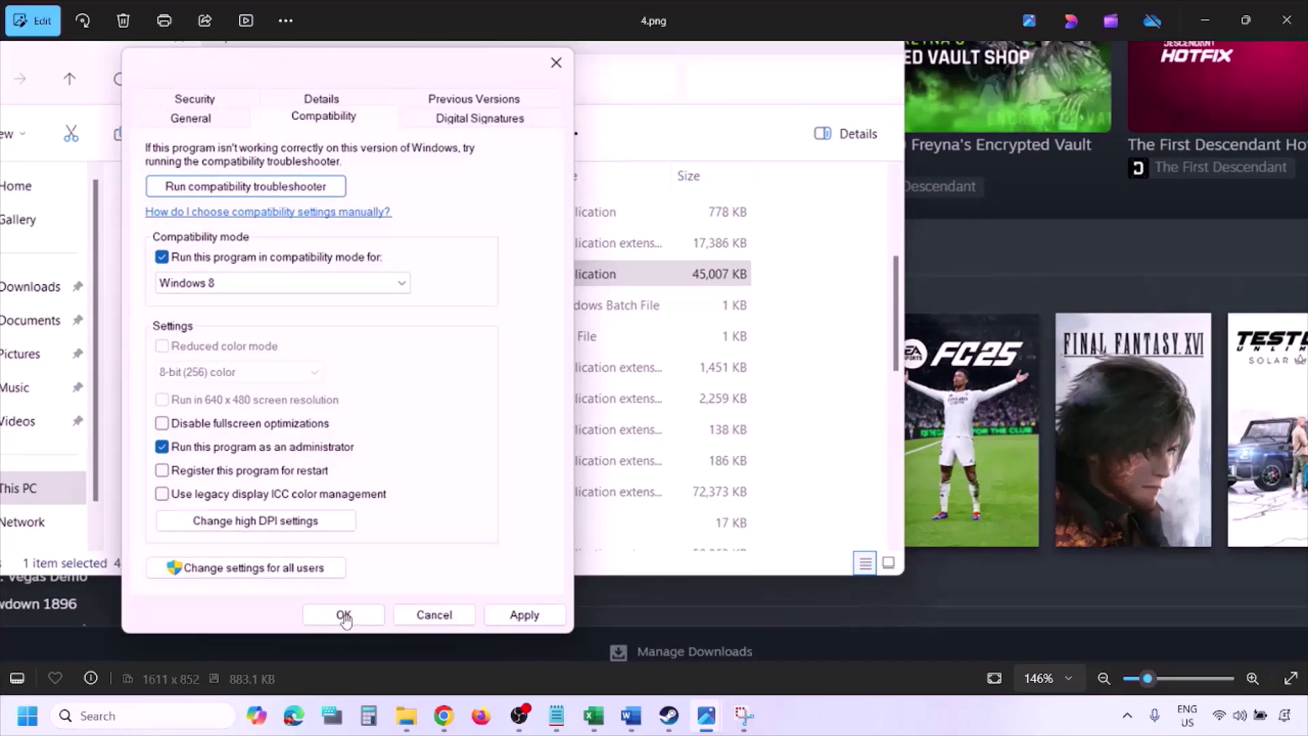
{"action": "scroll", "coordinate": [702, 480], "scroll_direction": "down", "scroll_amount": 2}
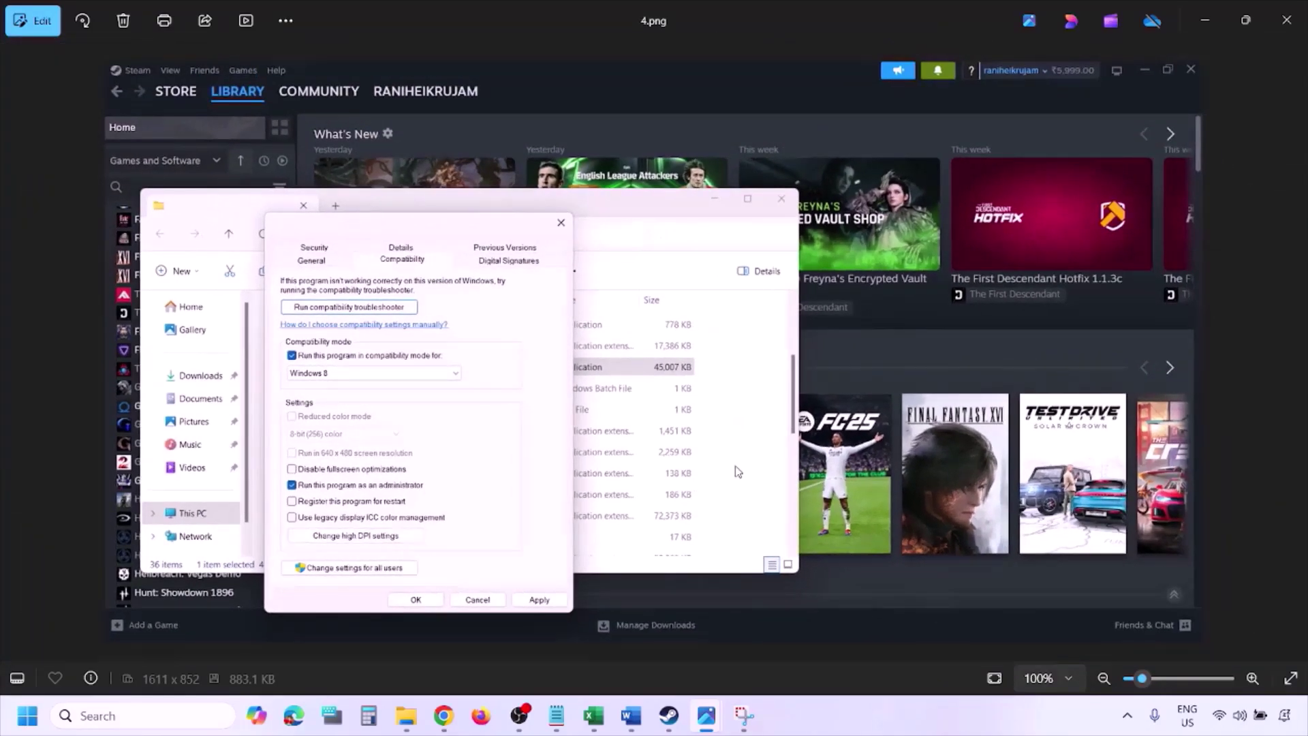
- Zoom through the screenshots showing the Windows version list and Windows 7 chosen
{"action": "key", "text": "Right"}
{"action": "scroll", "coordinate": [426, 406], "scroll_direction": "up", "scroll_amount": 2}
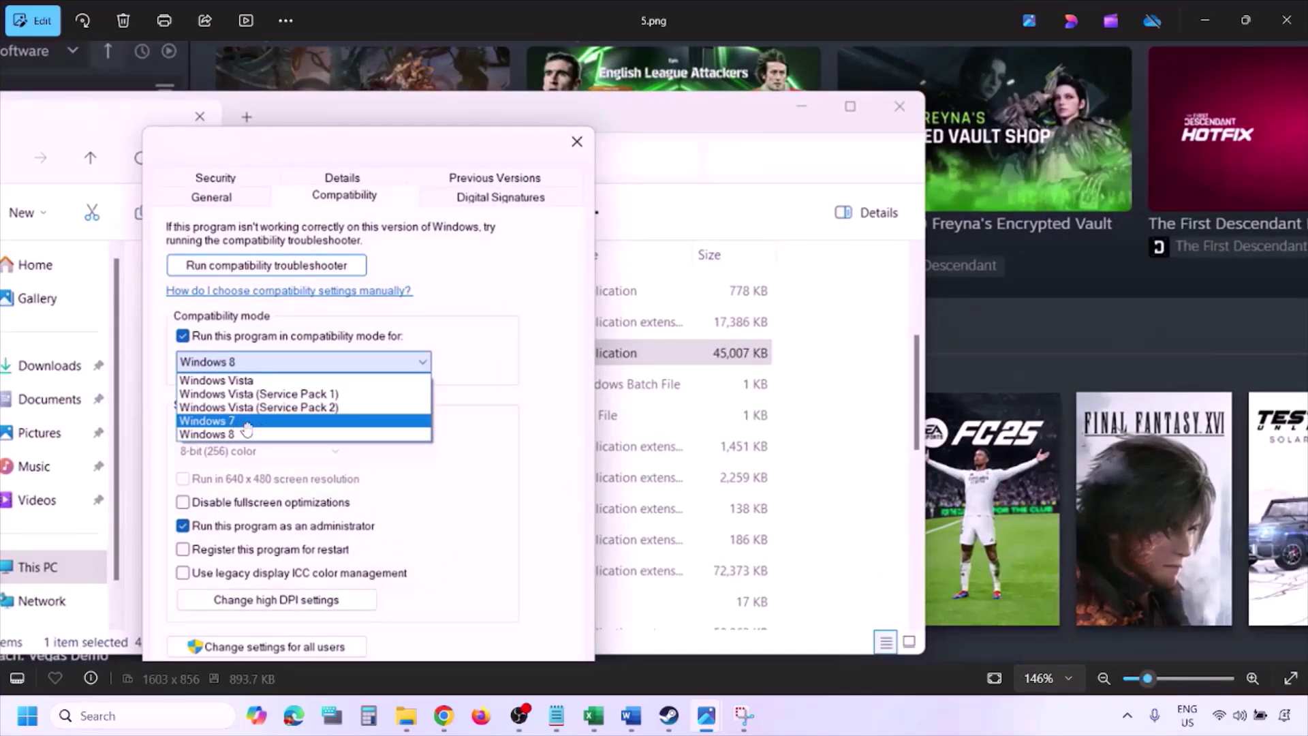
{"action": "scroll", "coordinate": [247, 431], "scroll_direction": "down", "scroll_amount": 2}
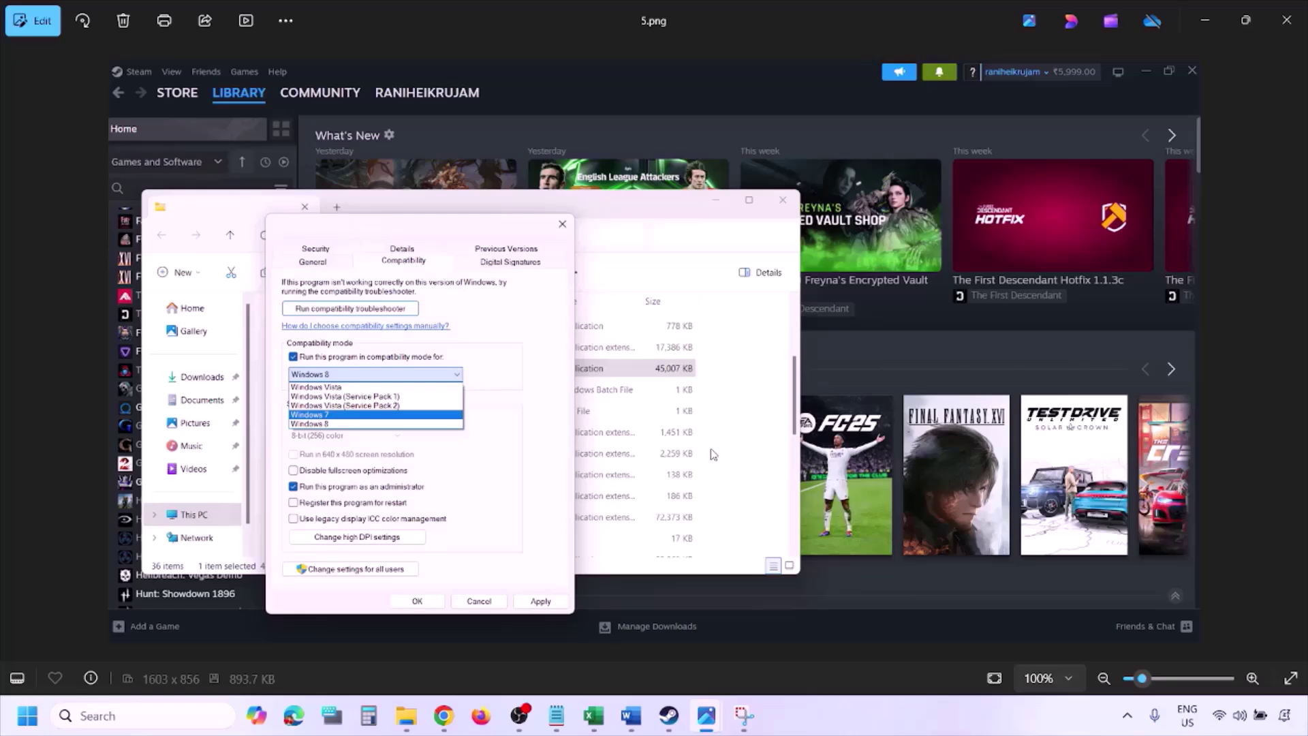
{"action": "key", "text": "Right"}
{"action": "scroll", "coordinate": [427, 404], "scroll_direction": "up", "scroll_amount": 2}
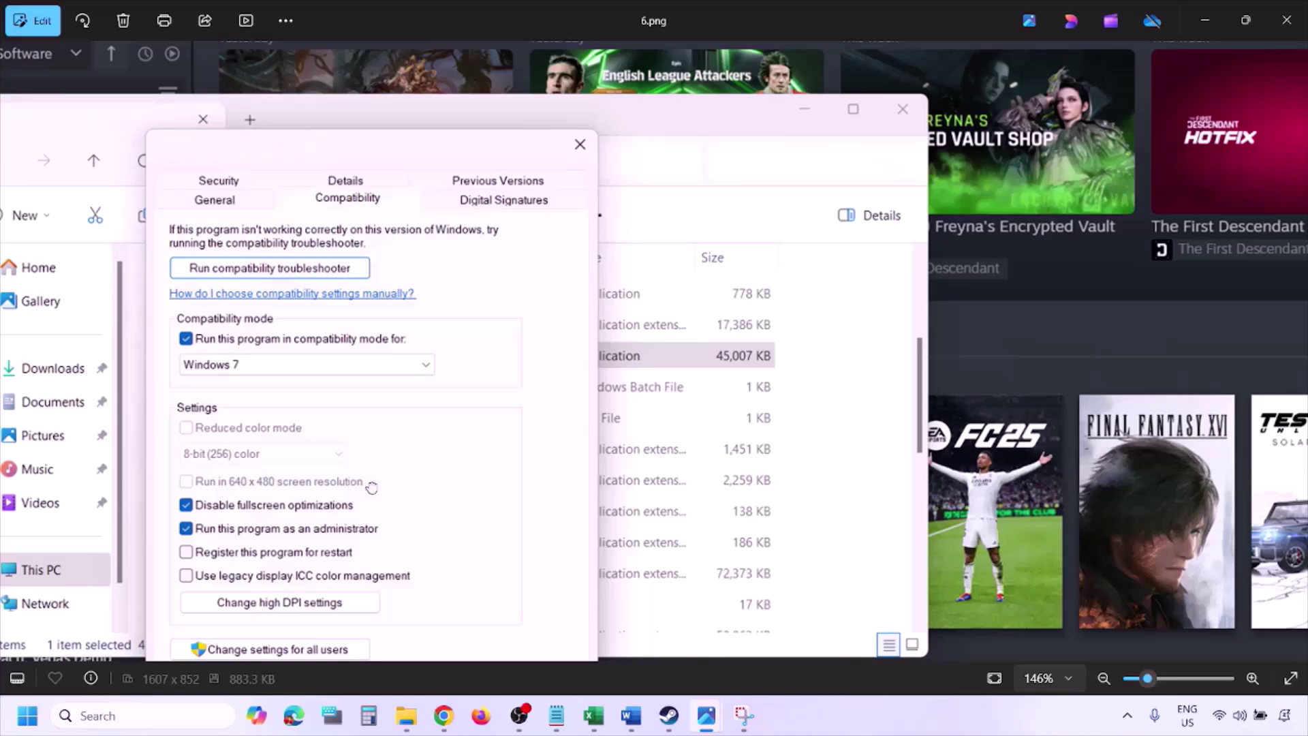
{"action": "left_click_drag", "start_coordinate": [370, 490], "coordinate": [430, 351]}
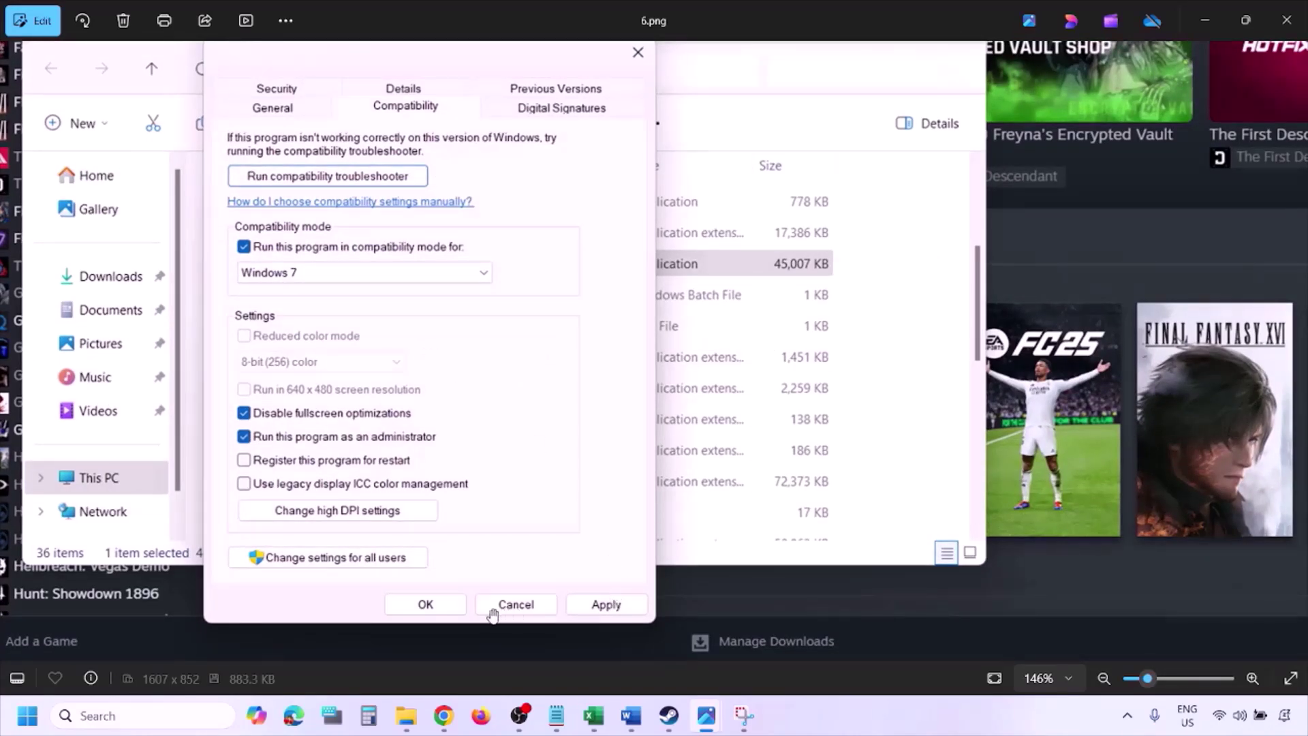
{"action": "scroll", "coordinate": [455, 605], "scroll_direction": "down", "scroll_amount": 3}
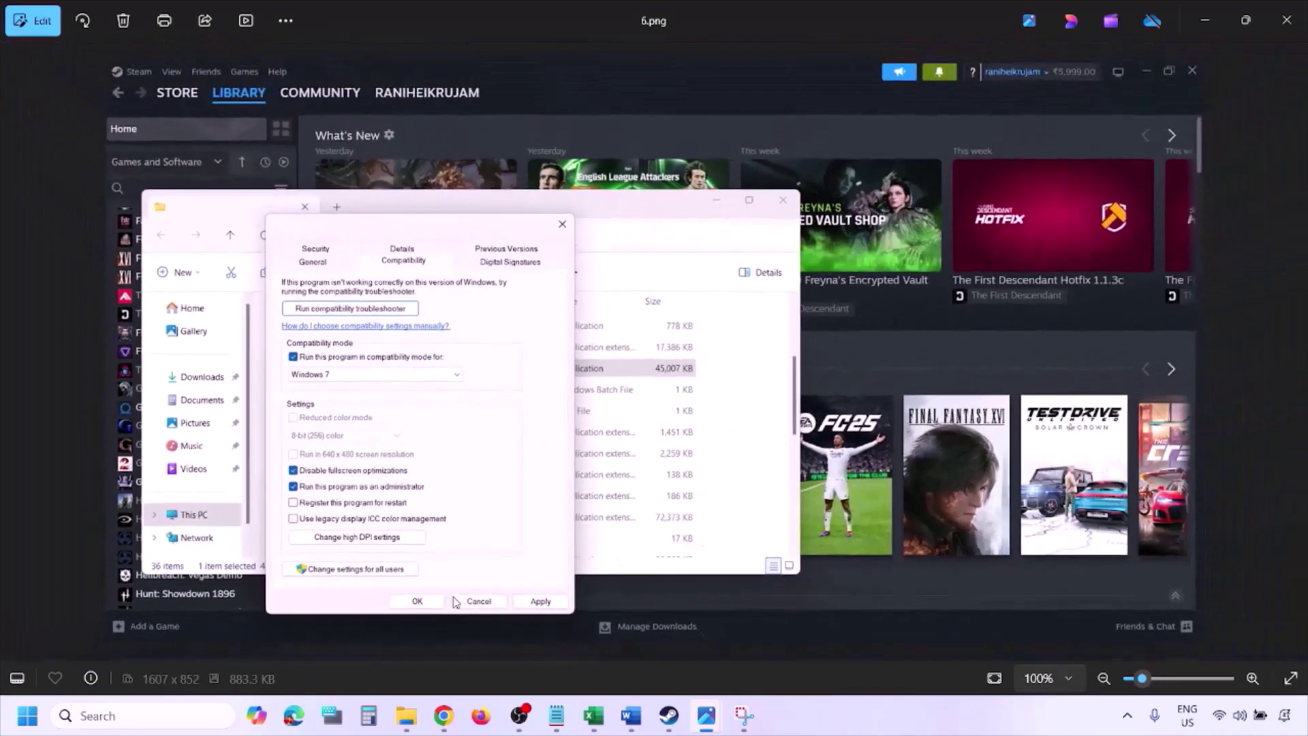
{"action": "scroll", "coordinate": [362, 469], "scroll_direction": "up", "scroll_amount": 3}
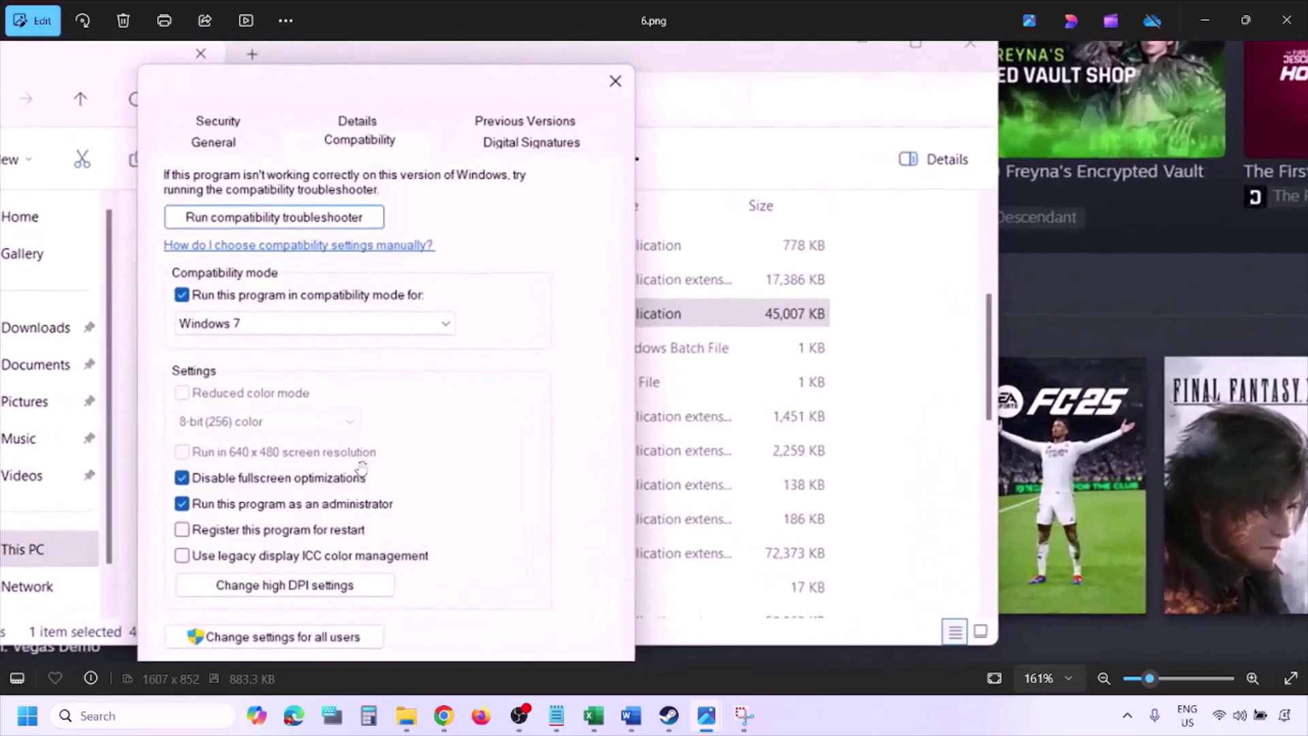
{"action": "scroll", "coordinate": [257, 451], "scroll_direction": "up", "scroll_amount": 1}
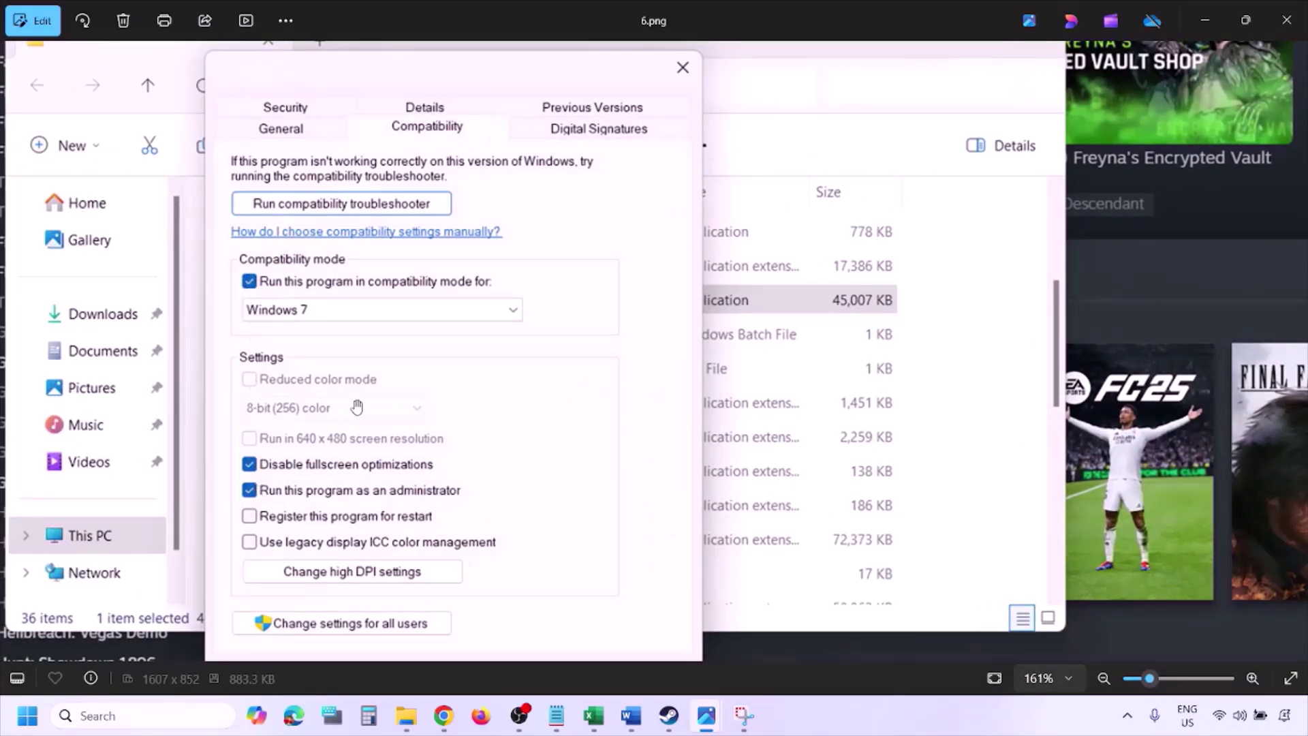
{"action": "scroll", "coordinate": [369, 400], "scroll_direction": "down", "scroll_amount": 4}
- Examine the screenshot with every compatibility option cleared, panning to the dialog's bottom
{"action": "key", "text": "Right"}
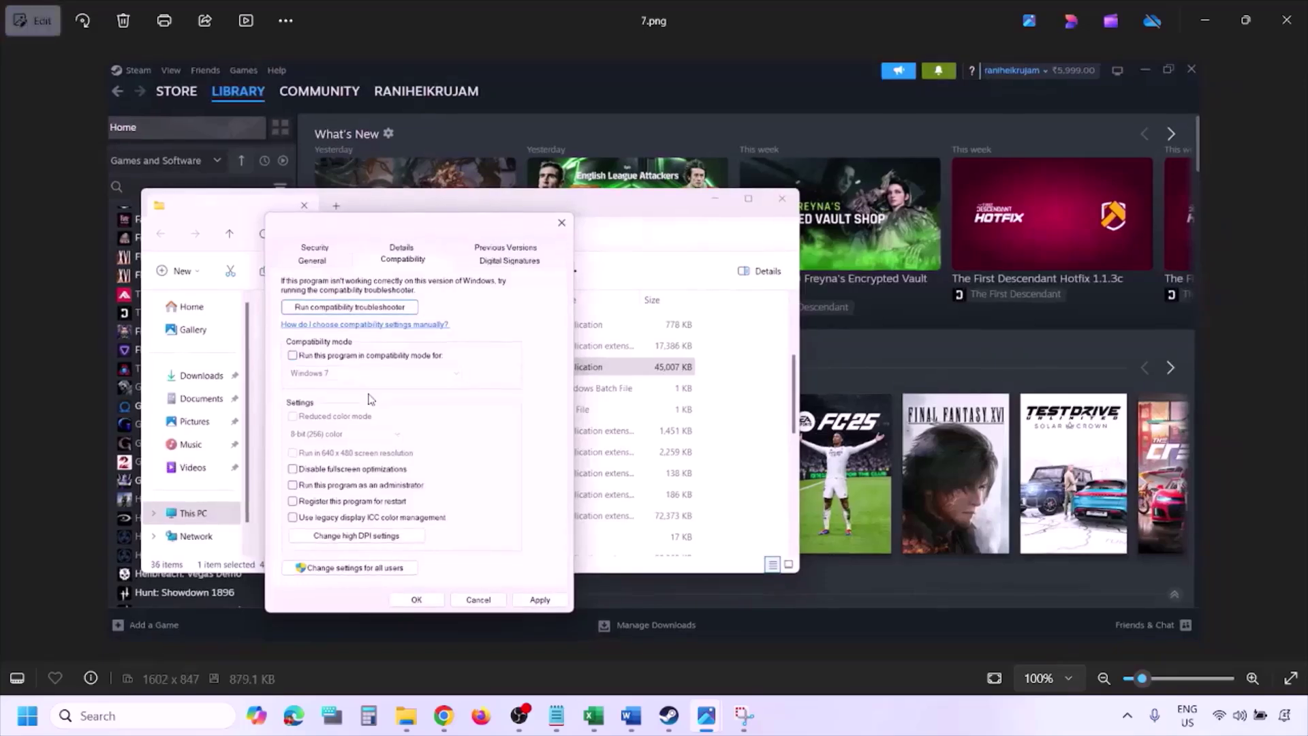
{"action": "scroll", "coordinate": [370, 400], "scroll_direction": "up", "scroll_amount": 4}
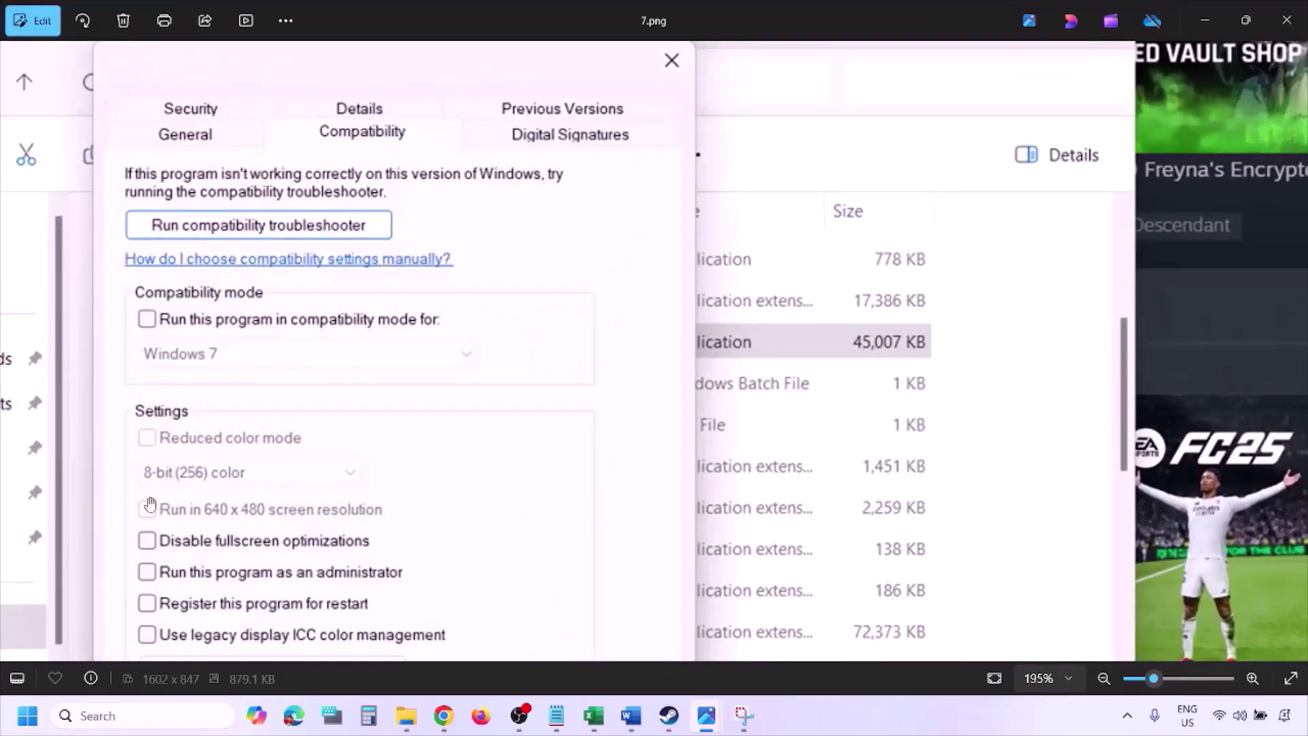
{"action": "scroll", "coordinate": [210, 441], "scroll_direction": "down", "scroll_amount": 3}
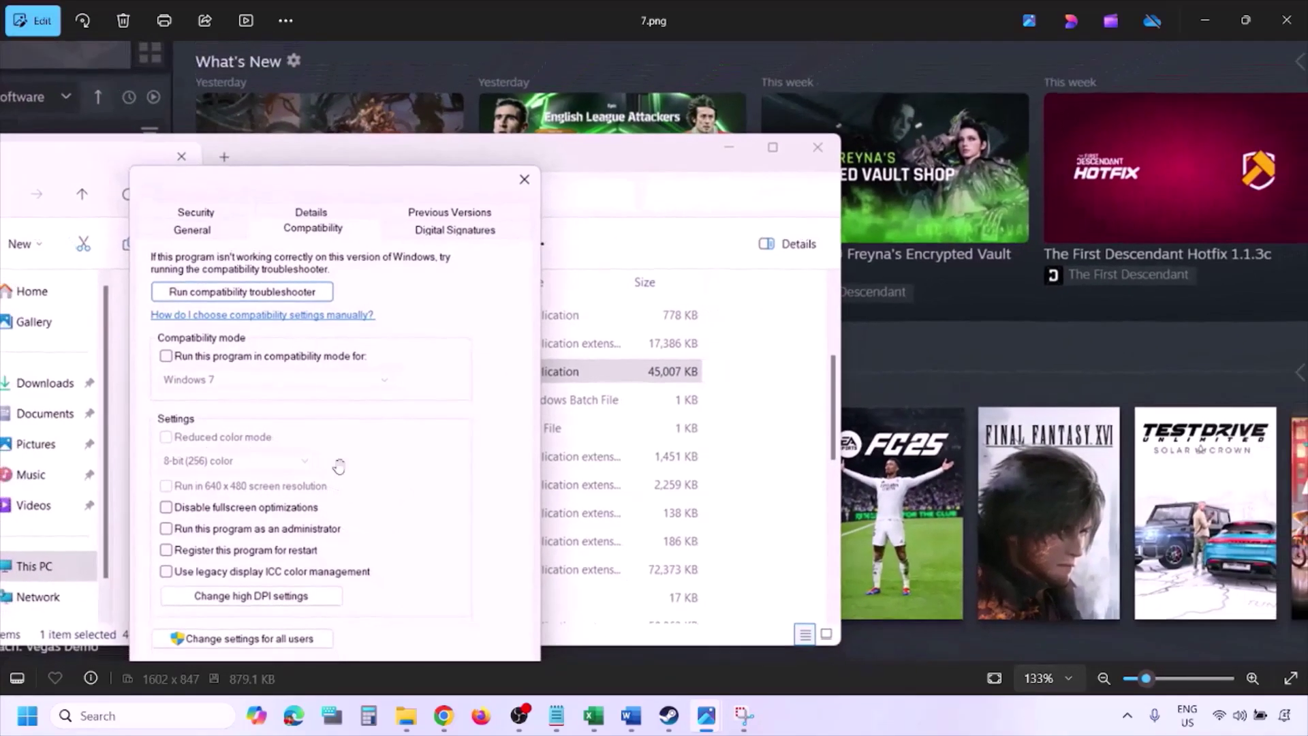
{"action": "left_click_drag", "start_coordinate": [338, 466], "coordinate": [342, 393]}
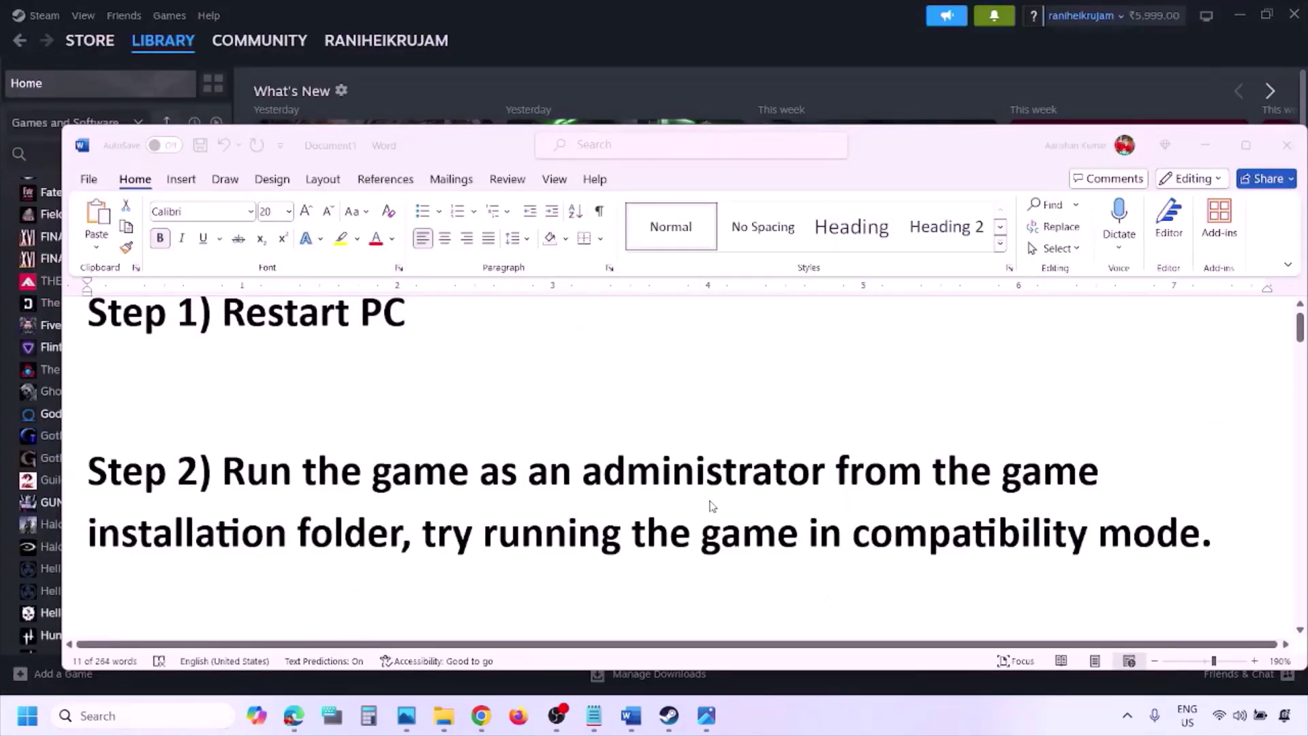
{"action": "scroll", "coordinate": [710, 506], "scroll_direction": "down", "scroll_amount": 5}
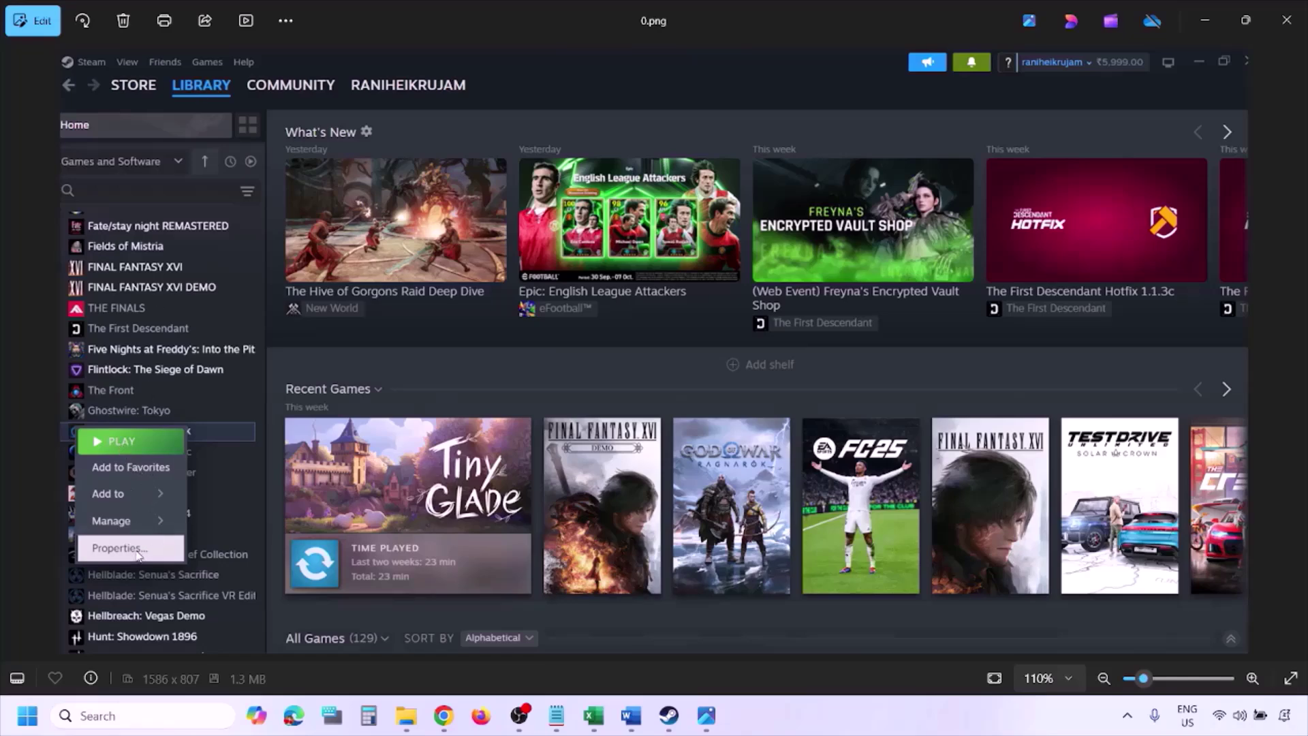
- Reset zoom to 100% and advance to Screenshot 2024-10-01 125834.png showing Installed Files
{"action": "key", "text": "ctrl+minus"}
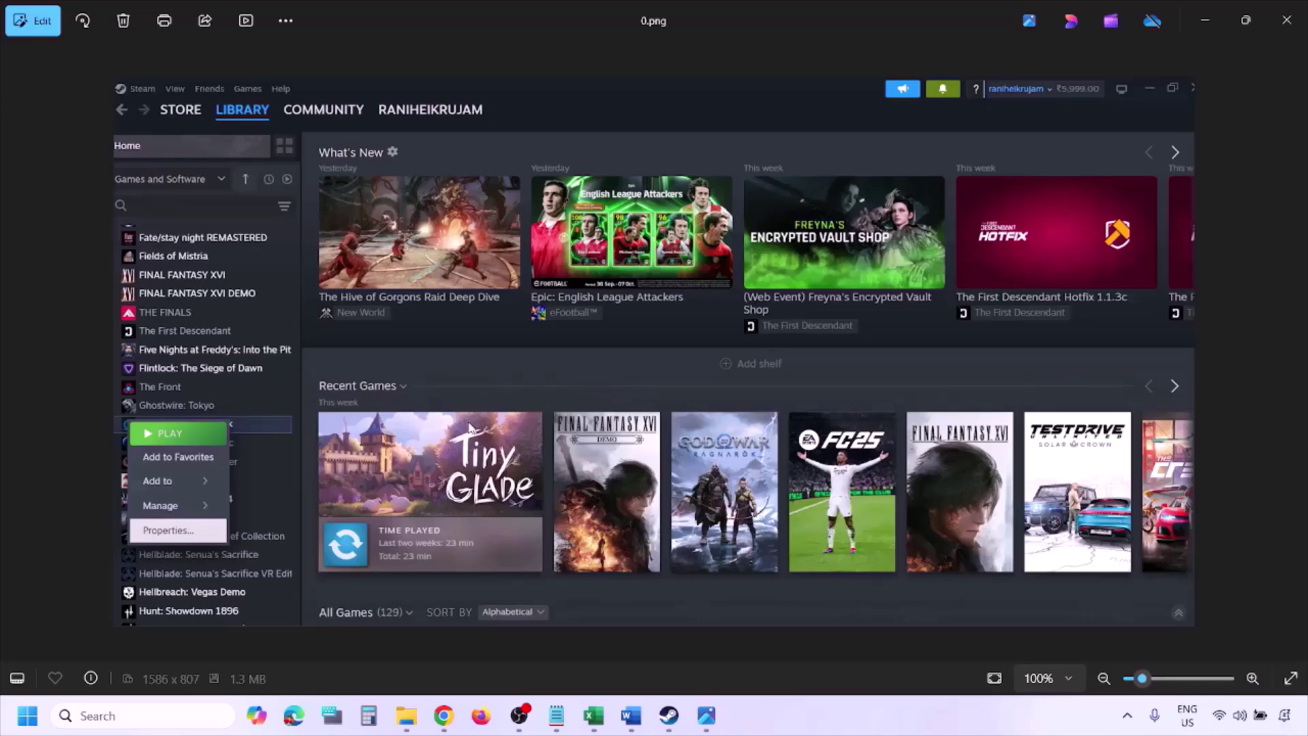
{"action": "key", "text": "Right"}
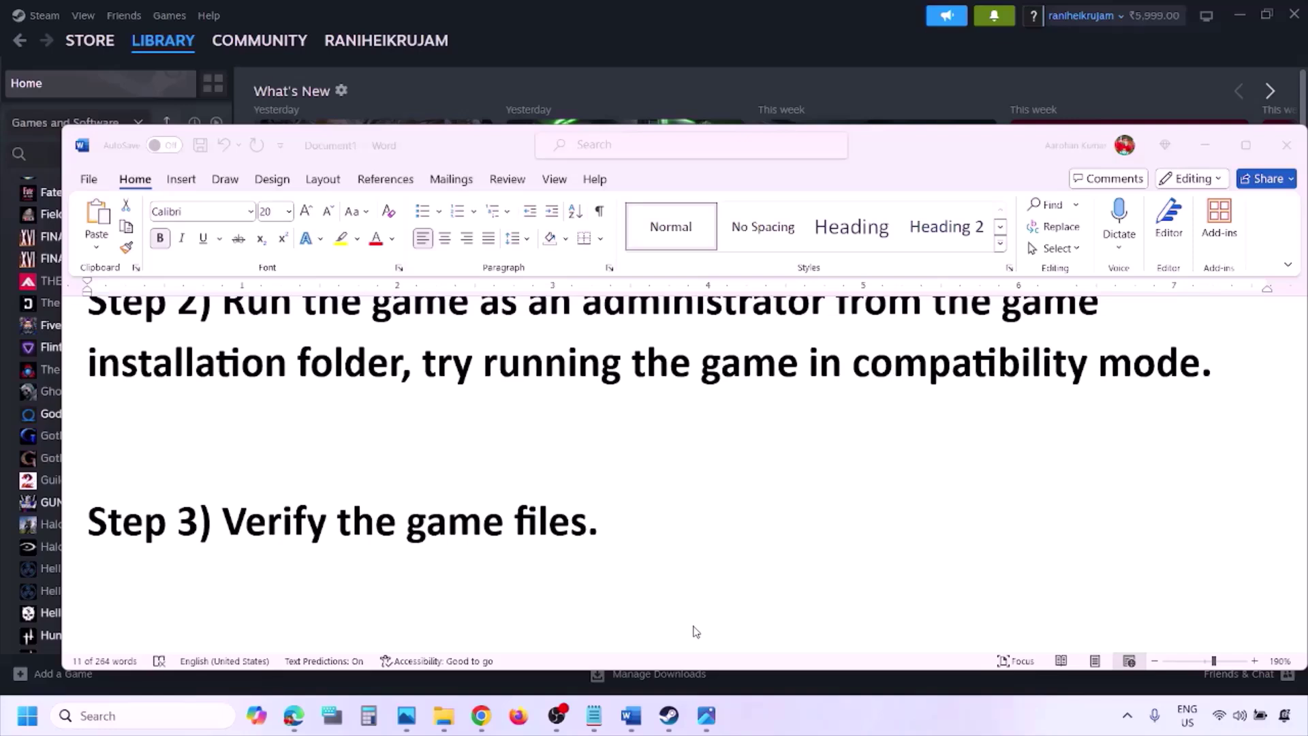
{"action": "scroll", "coordinate": [695, 631], "scroll_direction": "down", "scroll_amount": 3}
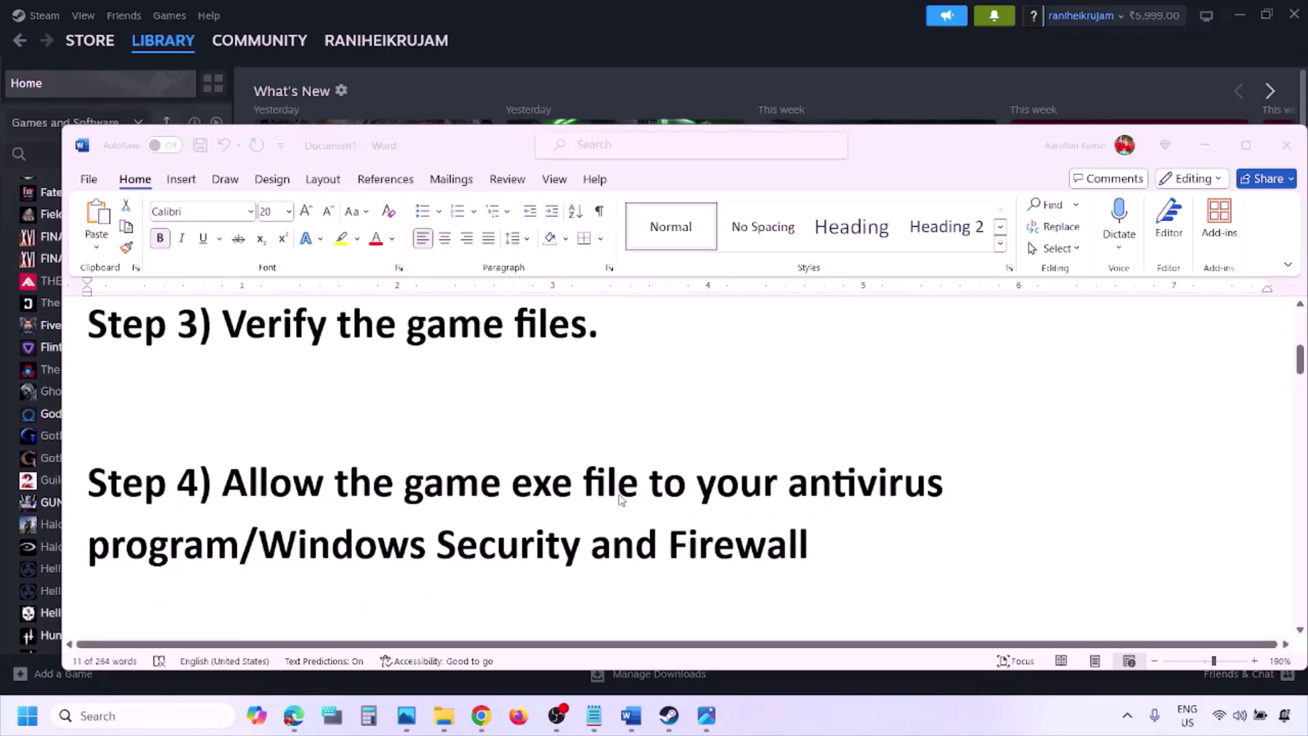
- Highlight 'Windows Security' in the Step 4 note, then minimise the Word notes
{"action": "left_click", "coordinate": [240, 543]}
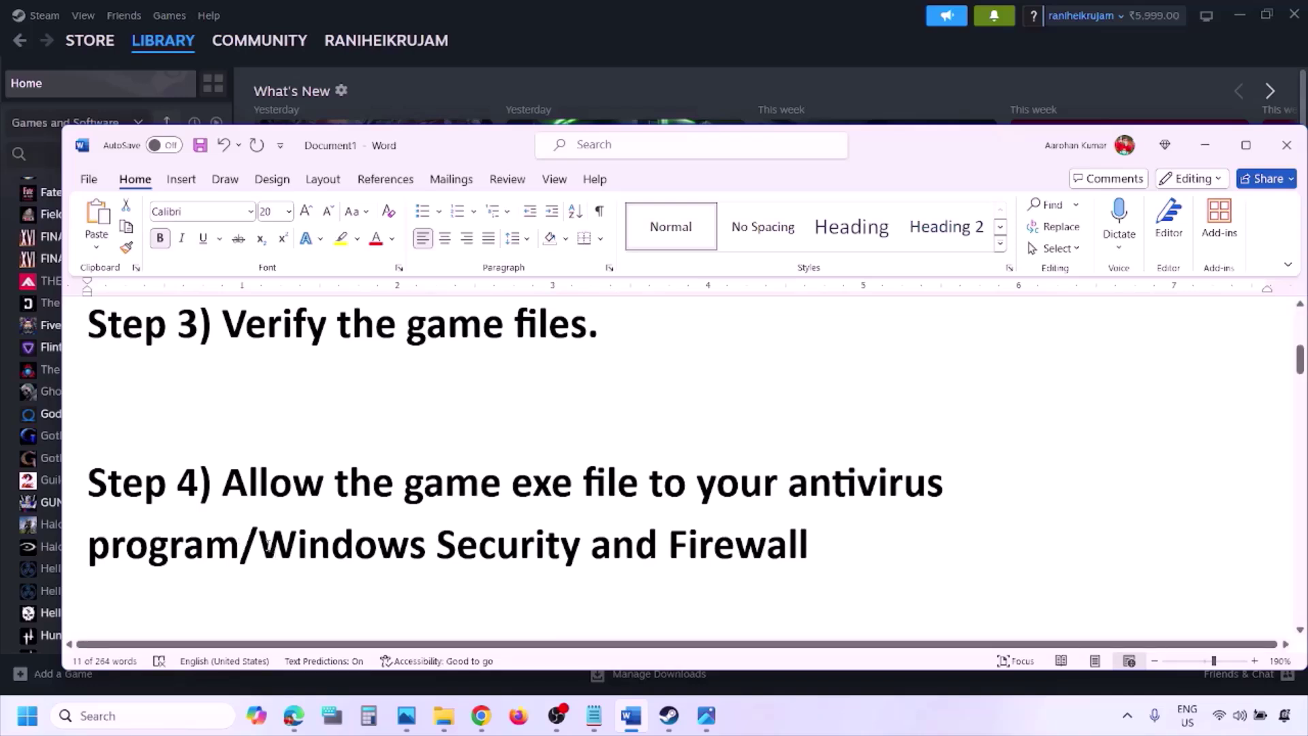
{"action": "left_click_drag", "start_coordinate": [267, 545], "coordinate": [590, 545]}
{"action": "left_click", "coordinate": [868, 729]}
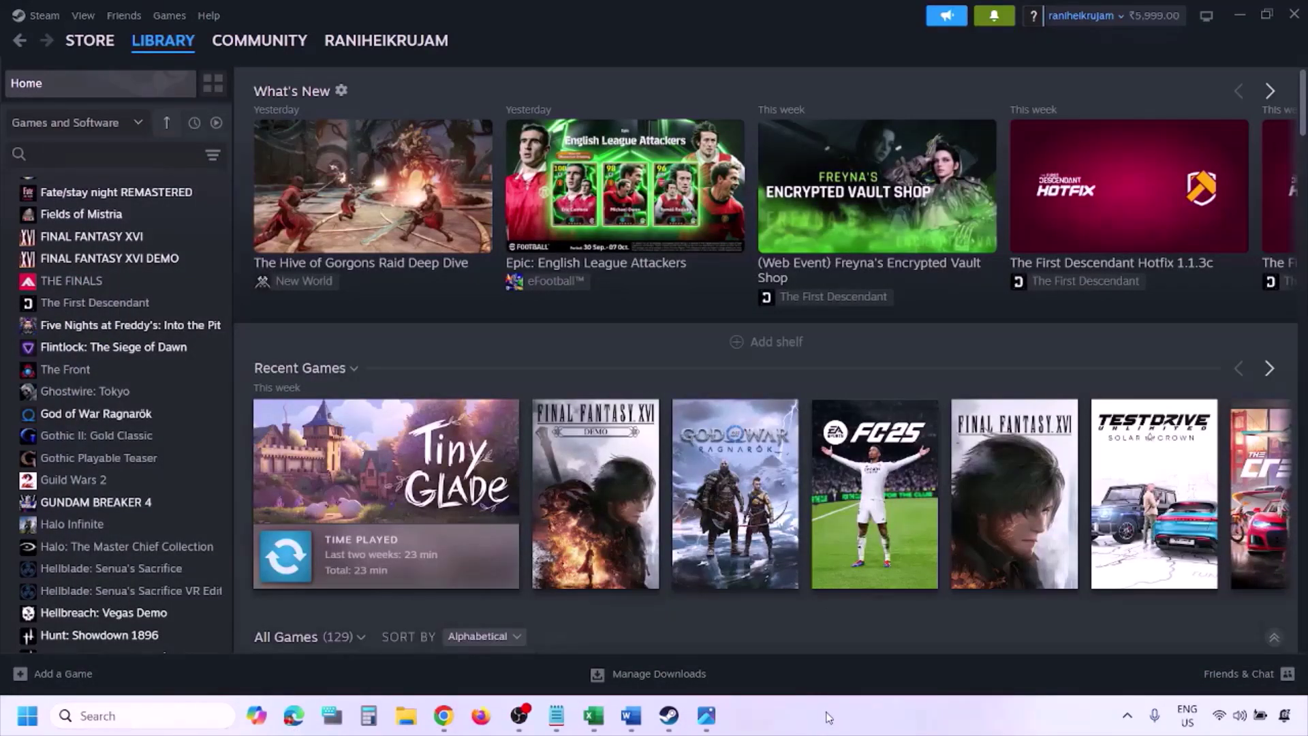
- Go from Settings via Privacy & security and Virus & threat protection to Controlled folder access's allowed apps
{"action": "key", "text": "super+i"}
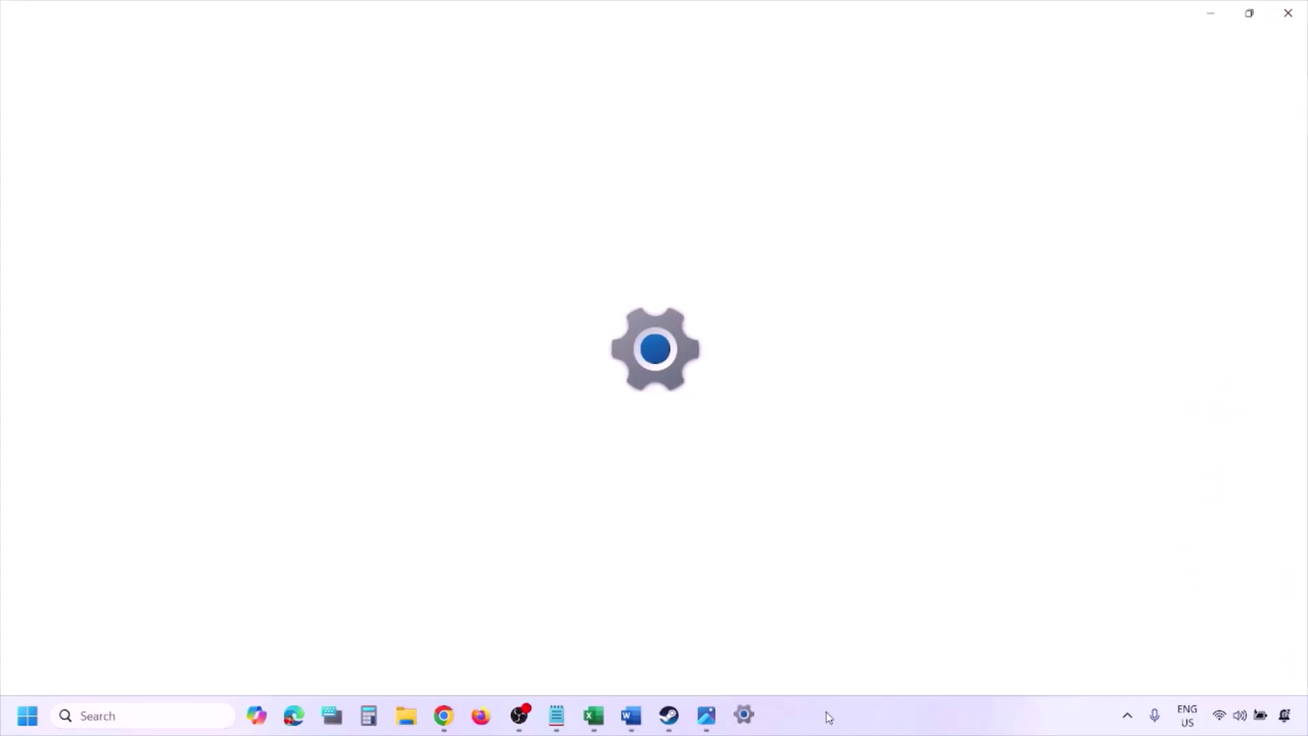
{"action": "left_click", "coordinate": [136, 533]}
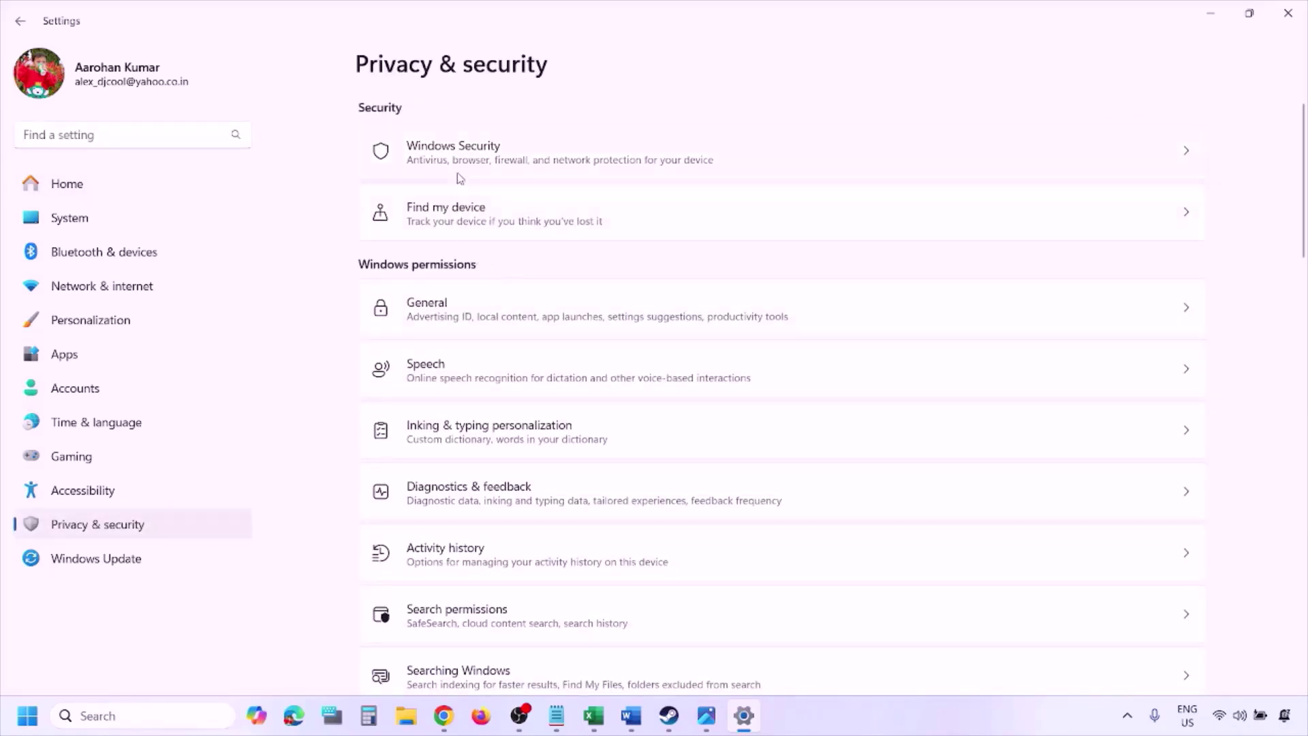
{"action": "left_click", "coordinate": [472, 162]}
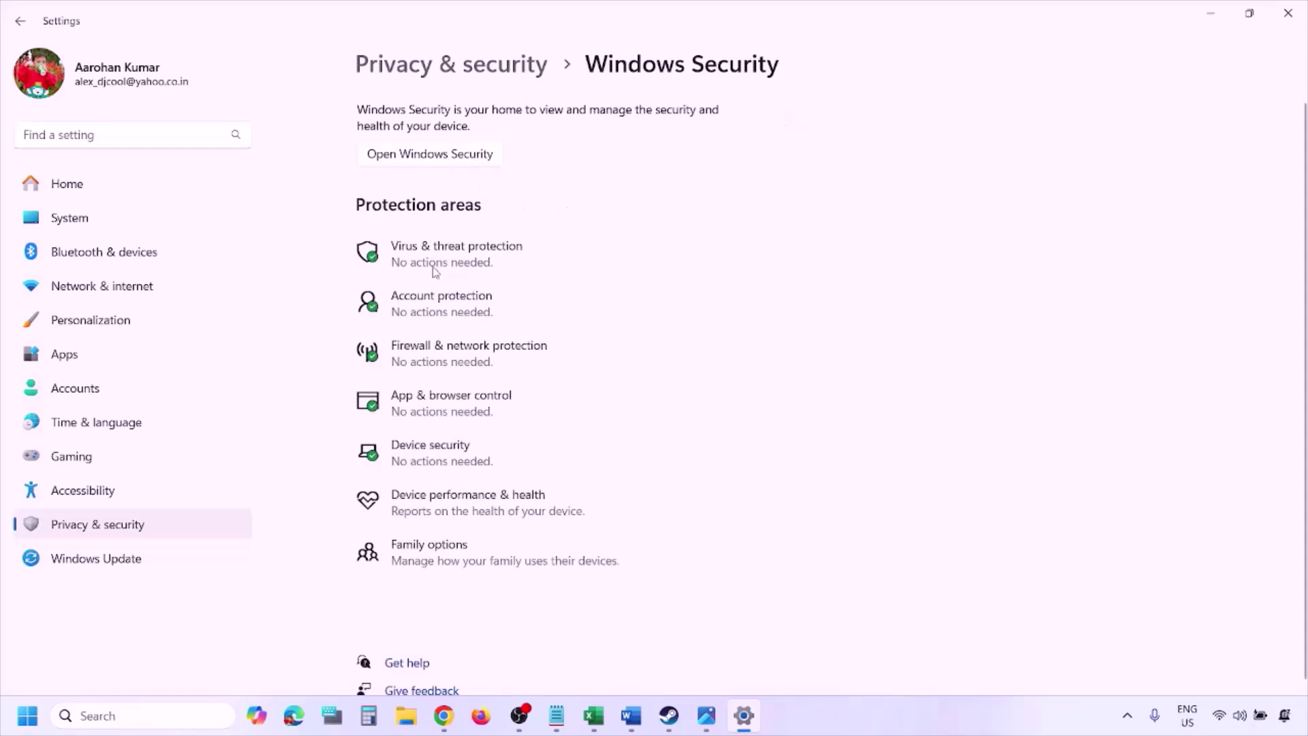
{"action": "left_click", "coordinate": [479, 262]}
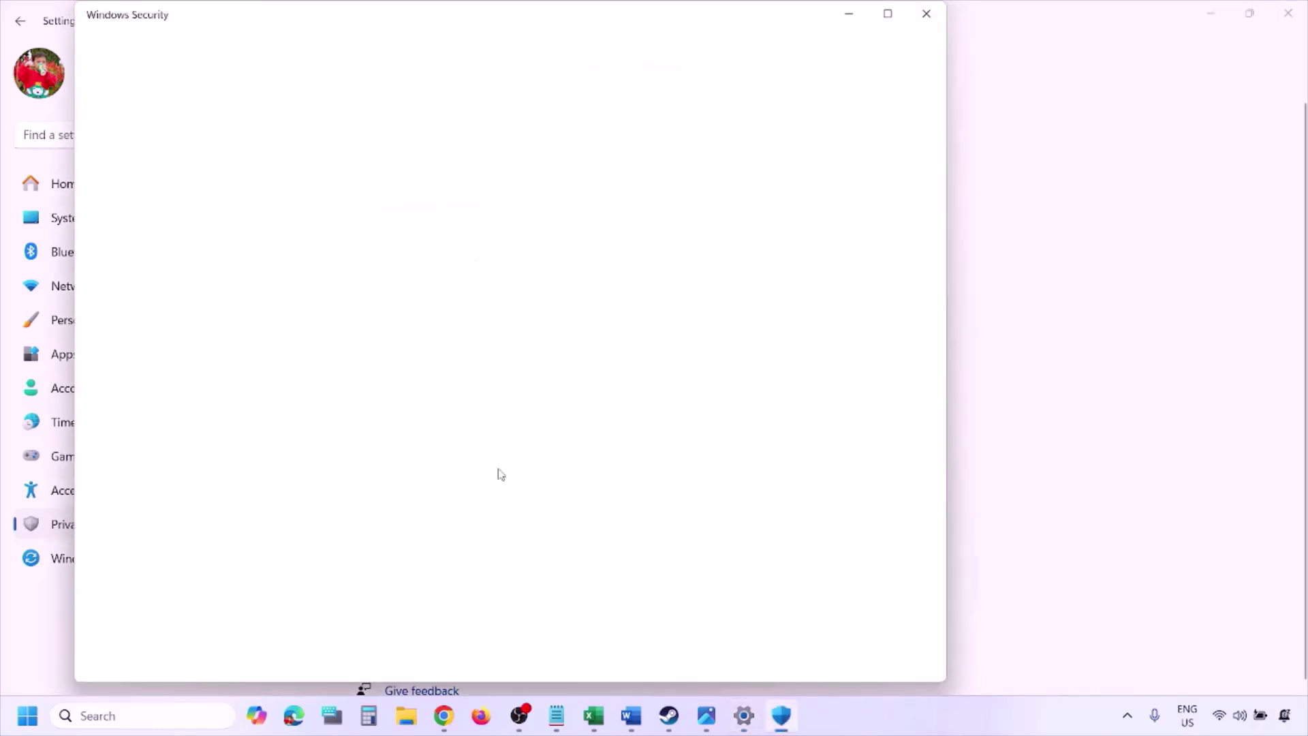
{"action": "scroll", "coordinate": [497, 473], "scroll_direction": "down", "scroll_amount": 3}
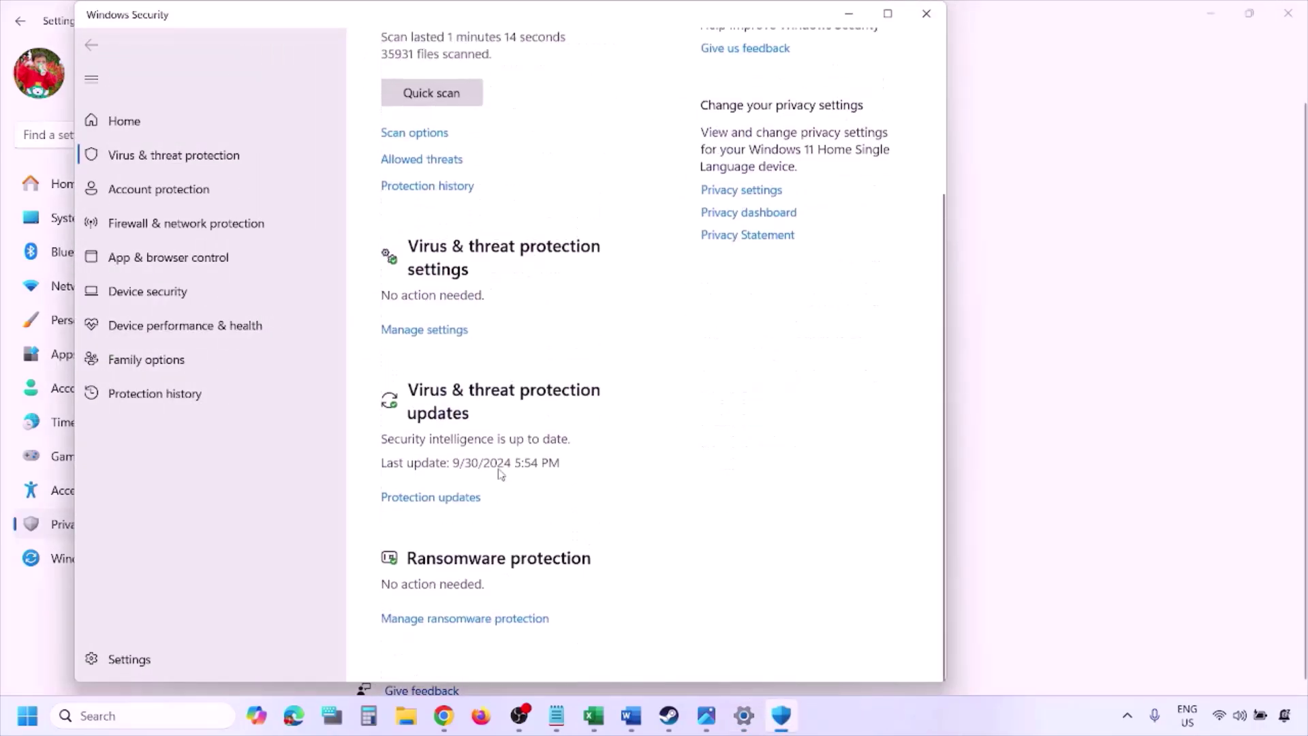
{"action": "left_click", "coordinate": [482, 617]}
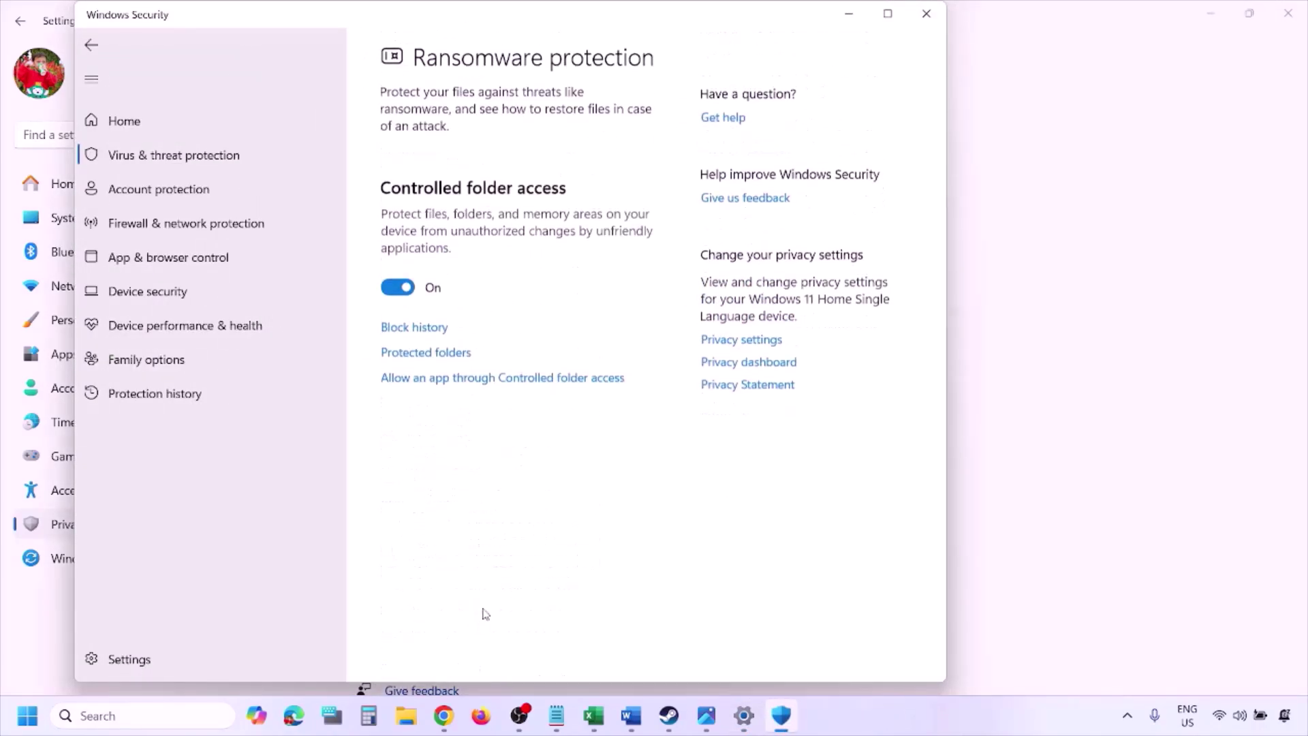
{"action": "left_click", "coordinate": [496, 384]}
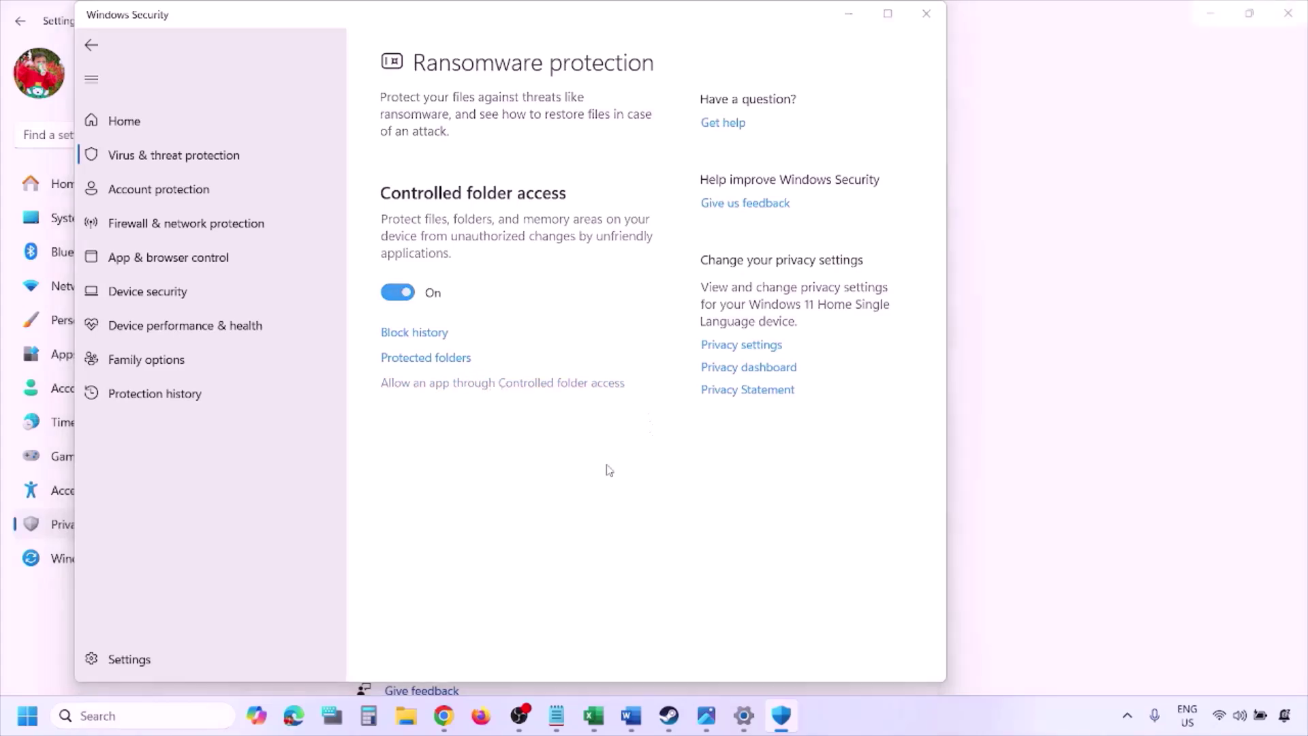
{"action": "scroll", "coordinate": [506, 243], "scroll_direction": "down", "scroll_amount": 3}
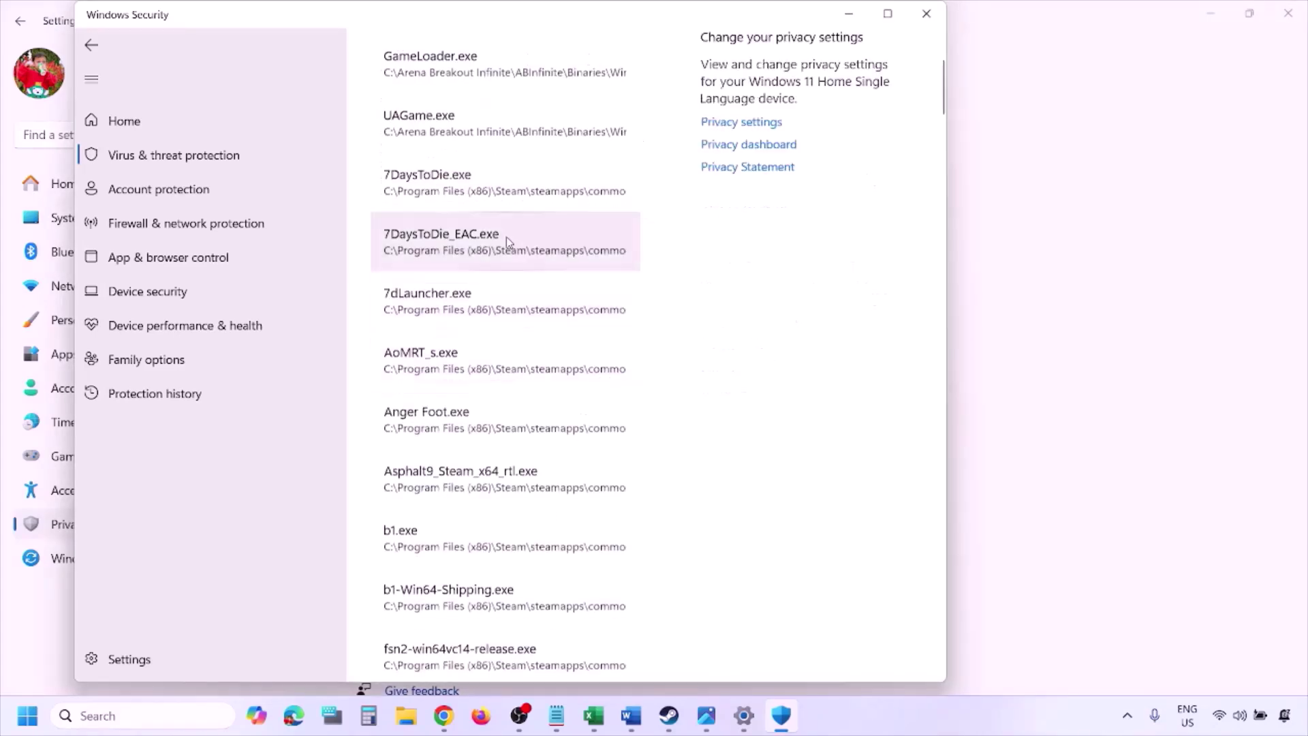
{"action": "scroll", "coordinate": [506, 239], "scroll_direction": "up", "scroll_amount": 3}
{"action": "left_click", "coordinate": [491, 221]}
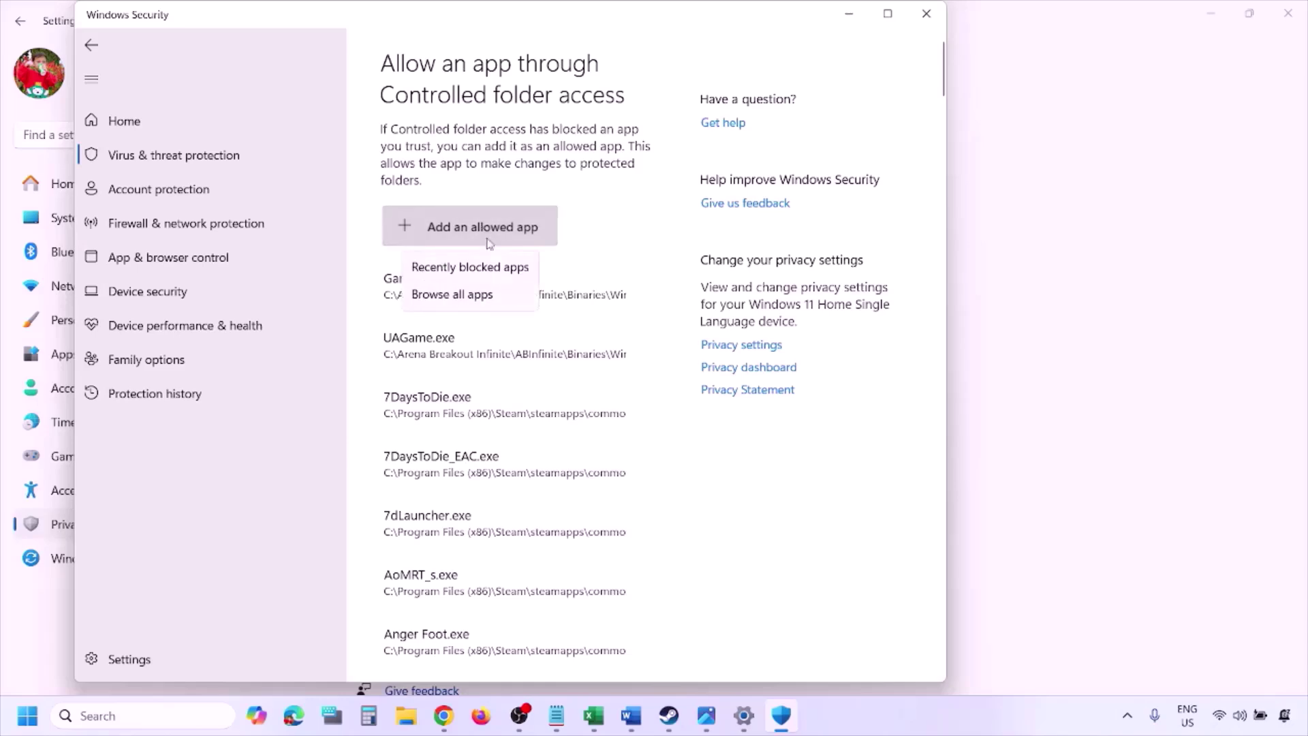
{"action": "left_click", "coordinate": [490, 295]}
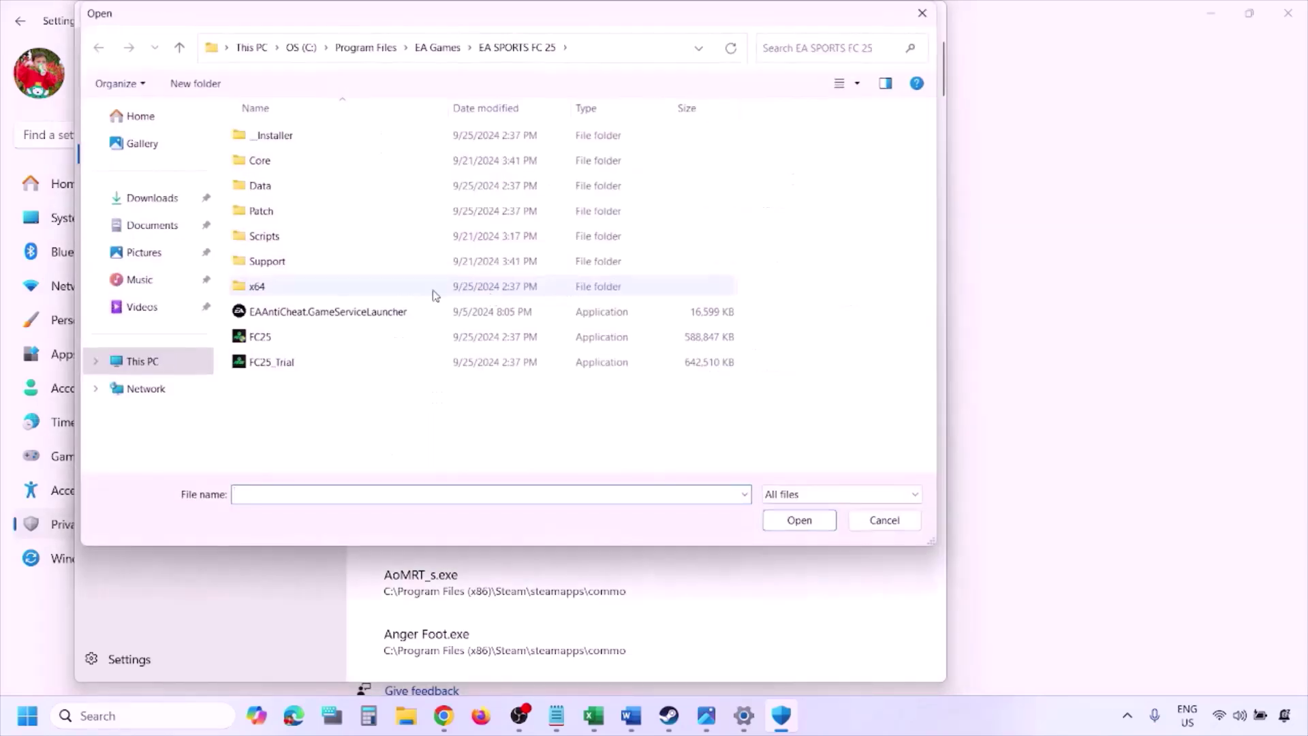
{"action": "left_click", "coordinate": [145, 362]}
{"action": "left_click", "coordinate": [340, 155]}
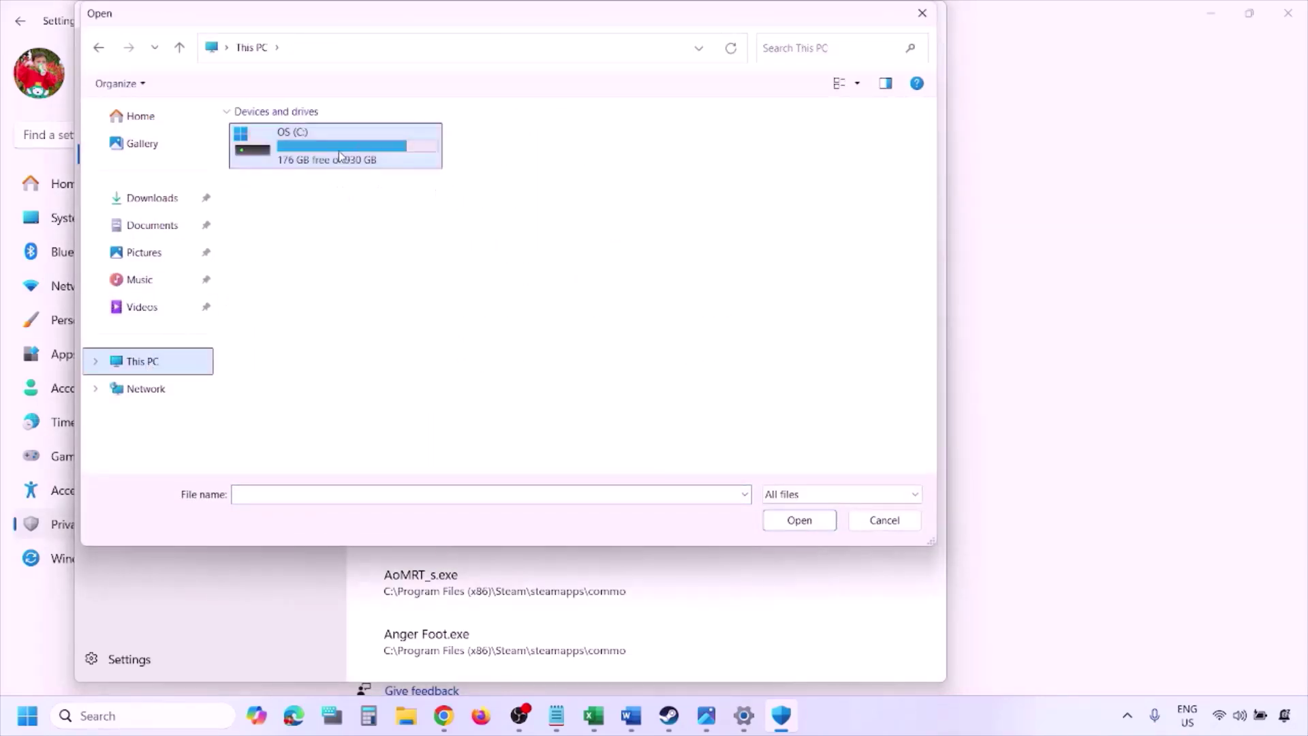
{"action": "double_click", "coordinate": [341, 155]}
{"action": "scroll", "coordinate": [340, 161], "scroll_direction": "down", "scroll_amount": 5}
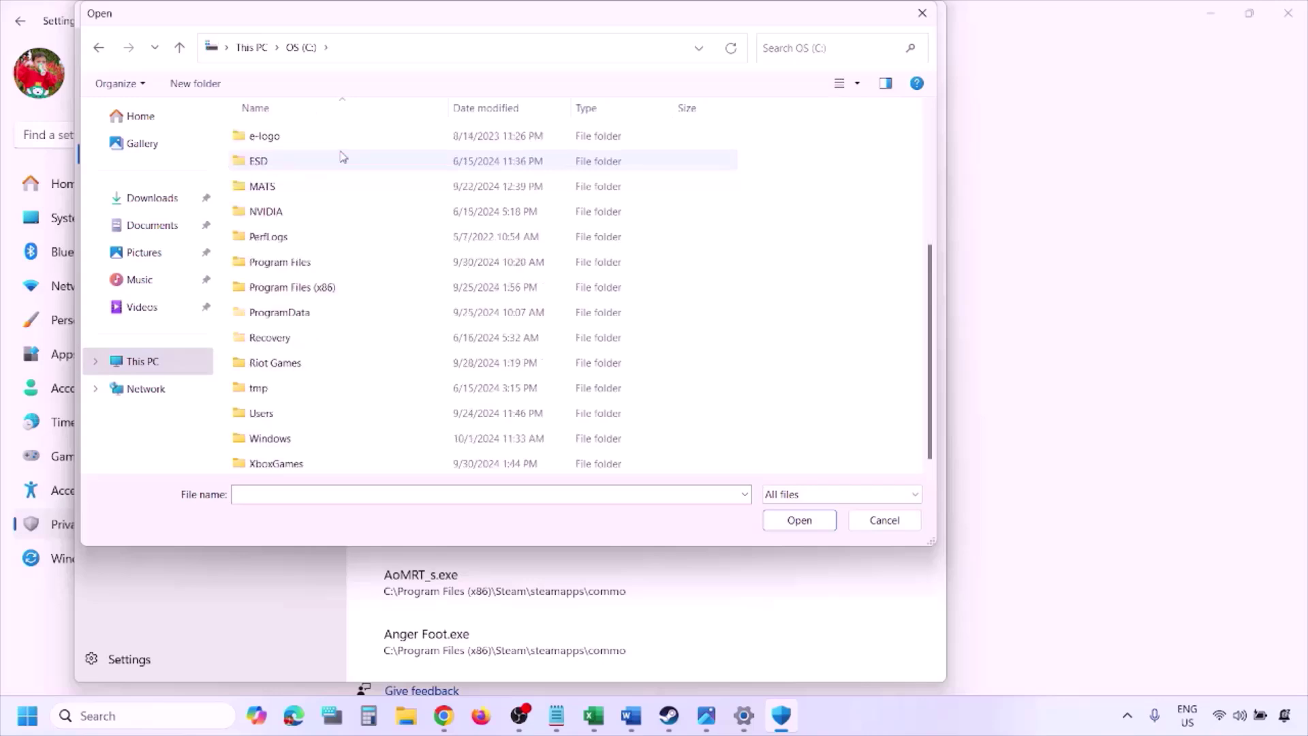
{"action": "double_click", "coordinate": [328, 286]}
{"action": "scroll", "coordinate": [330, 286], "scroll_direction": "down", "scroll_amount": 4}
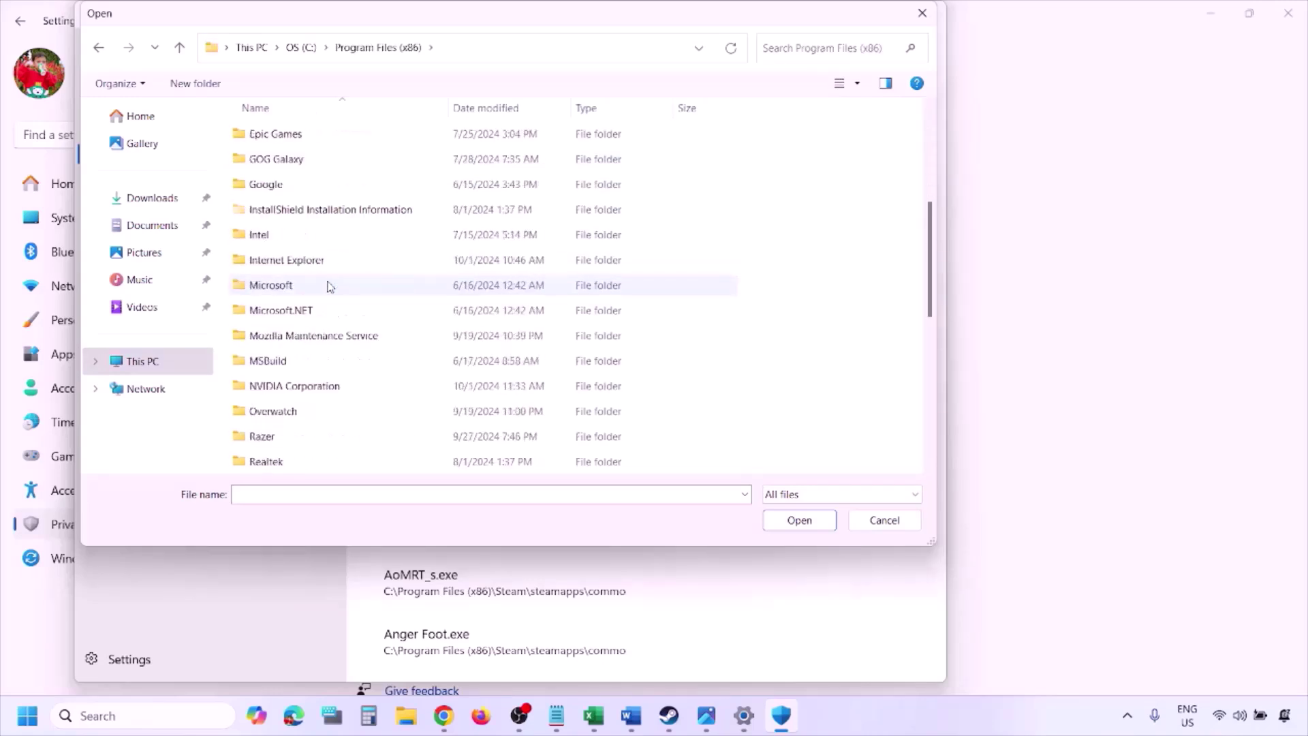
{"action": "scroll", "coordinate": [328, 285], "scroll_direction": "down", "scroll_amount": 4}
{"action": "double_click", "coordinate": [290, 235]}
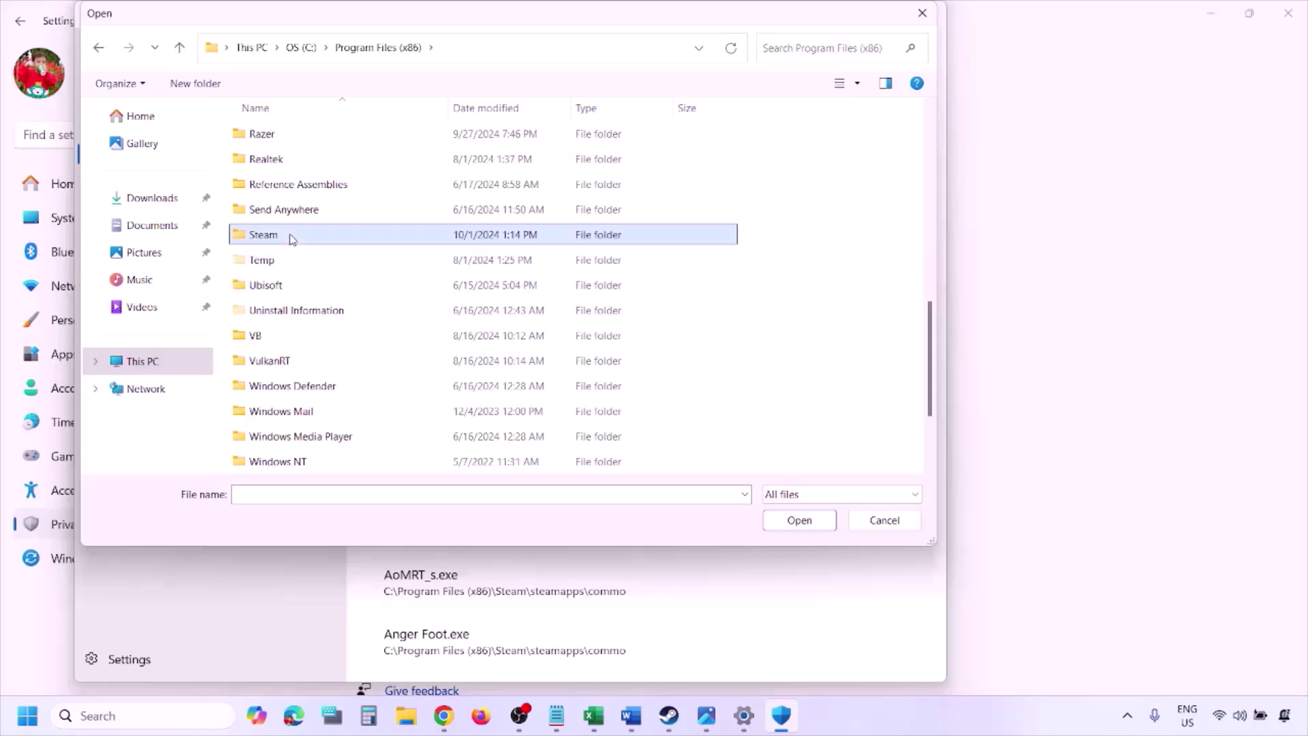
{"action": "scroll", "coordinate": [300, 301], "scroll_direction": "down", "scroll_amount": 4}
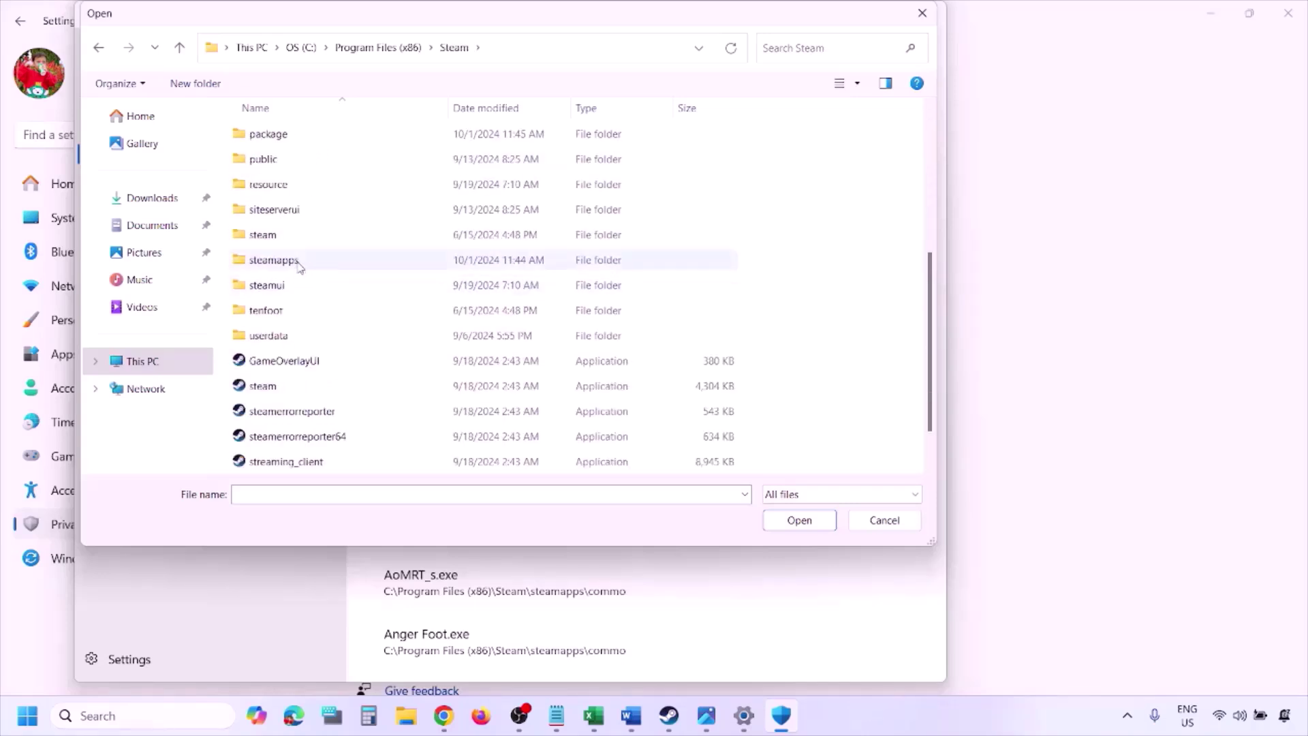
{"action": "left_click", "coordinate": [298, 262]}
{"action": "double_click", "coordinate": [298, 262]}
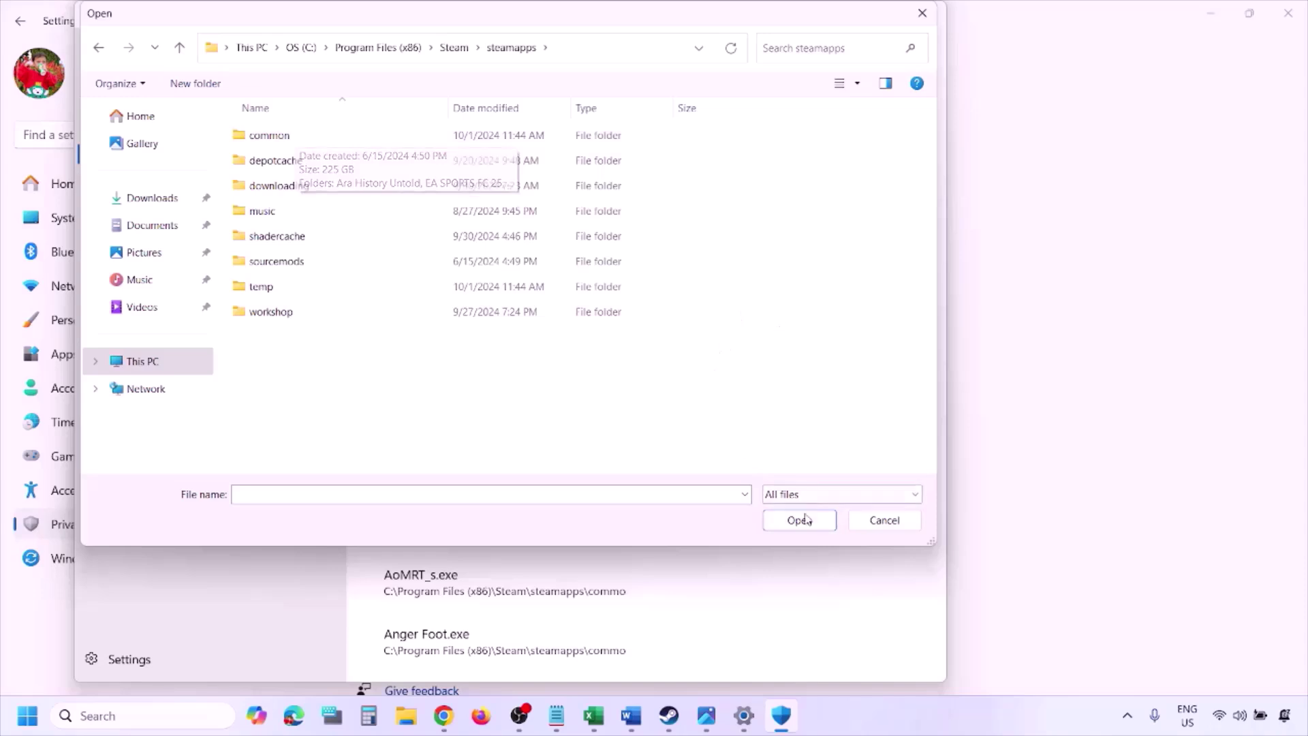
{"action": "left_click", "coordinate": [883, 519]}
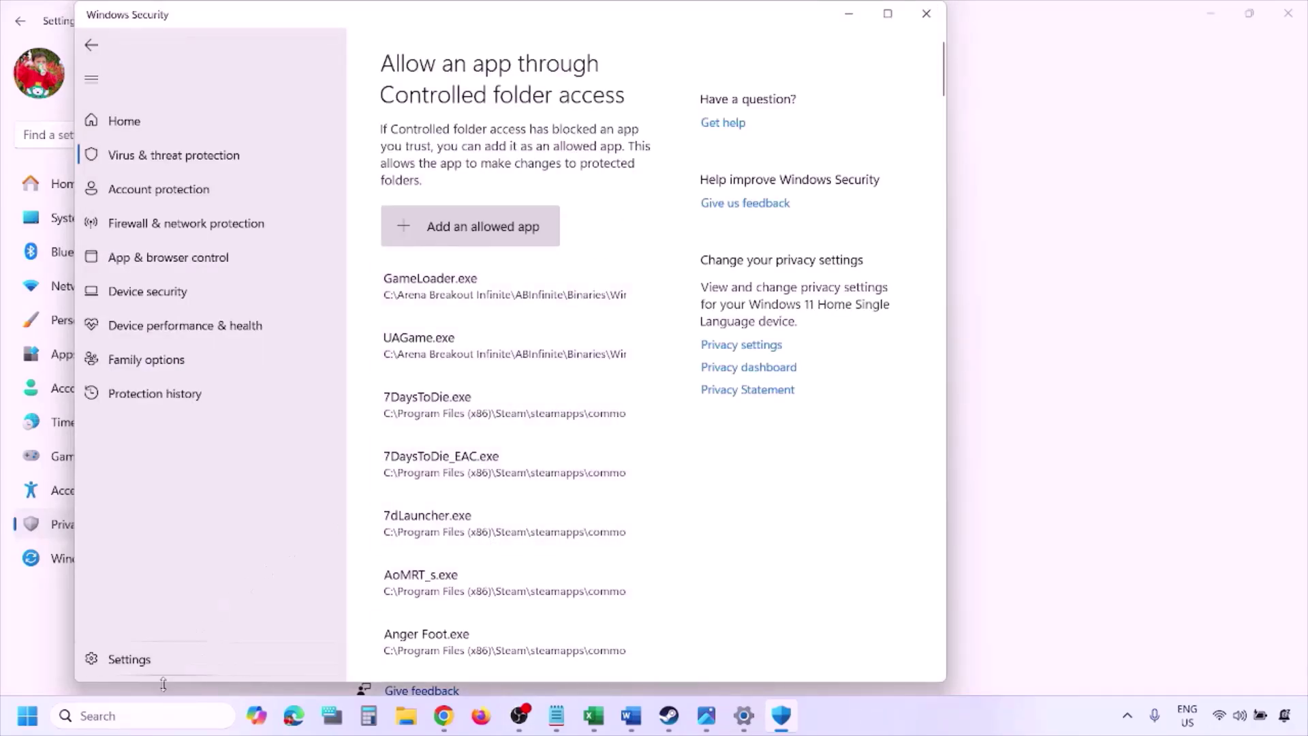
- Open Control Panel's Windows Defender Firewall allowed-apps list and unlock it for editing
{"action": "left_click", "coordinate": [134, 715]}
{"action": "type", "text": "ontrol"}
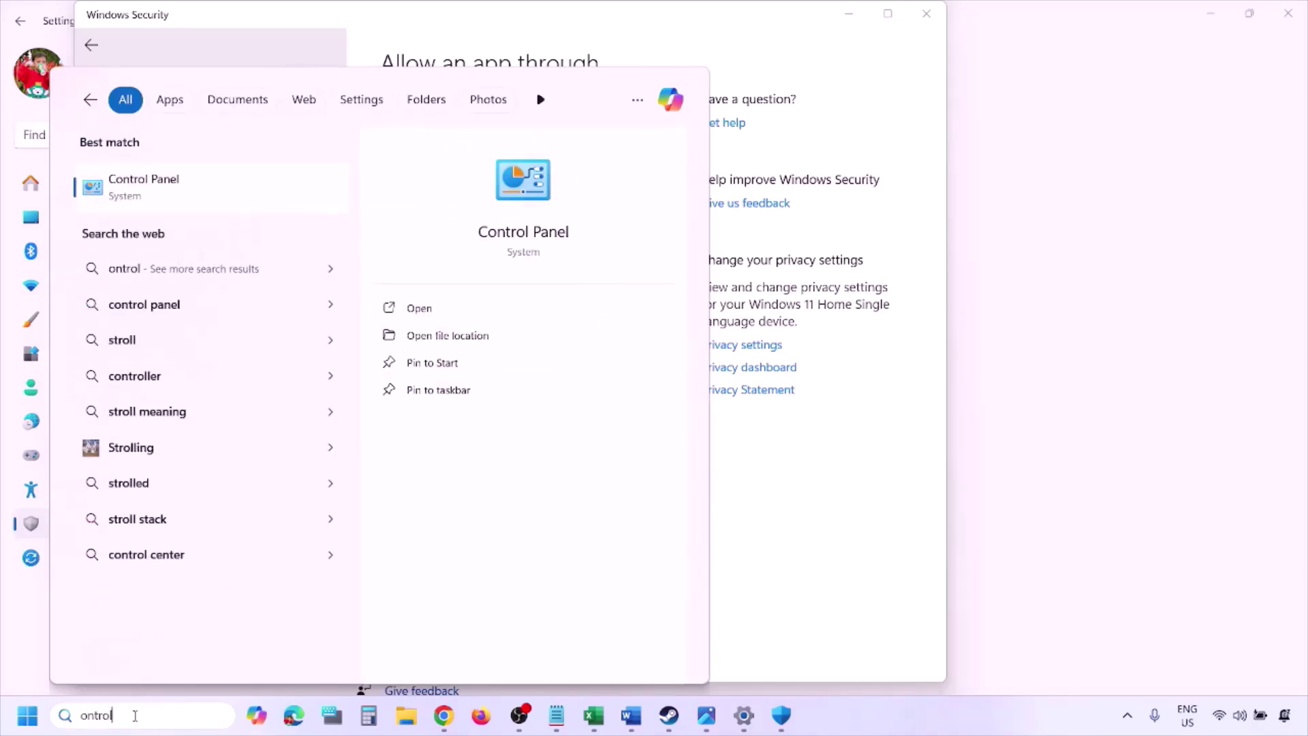
{"action": "key", "text": "Return"}
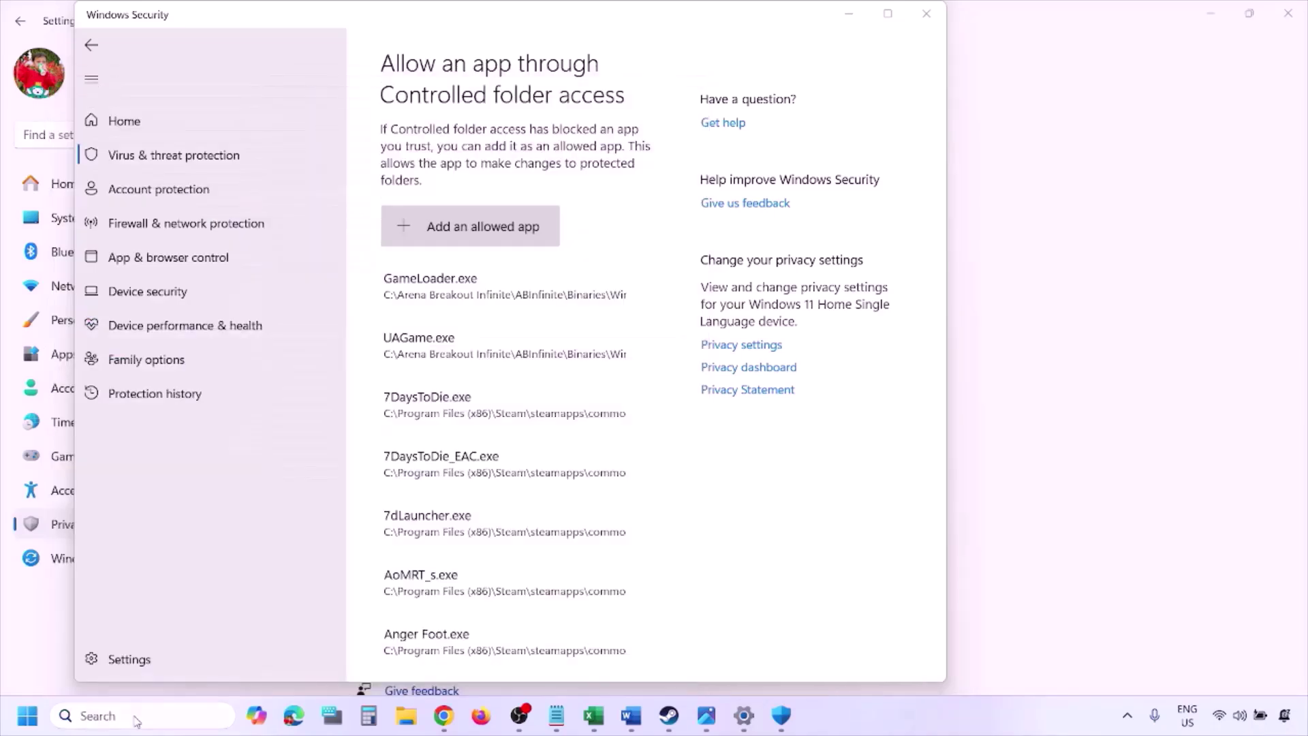
{"action": "left_click", "coordinate": [450, 139]}
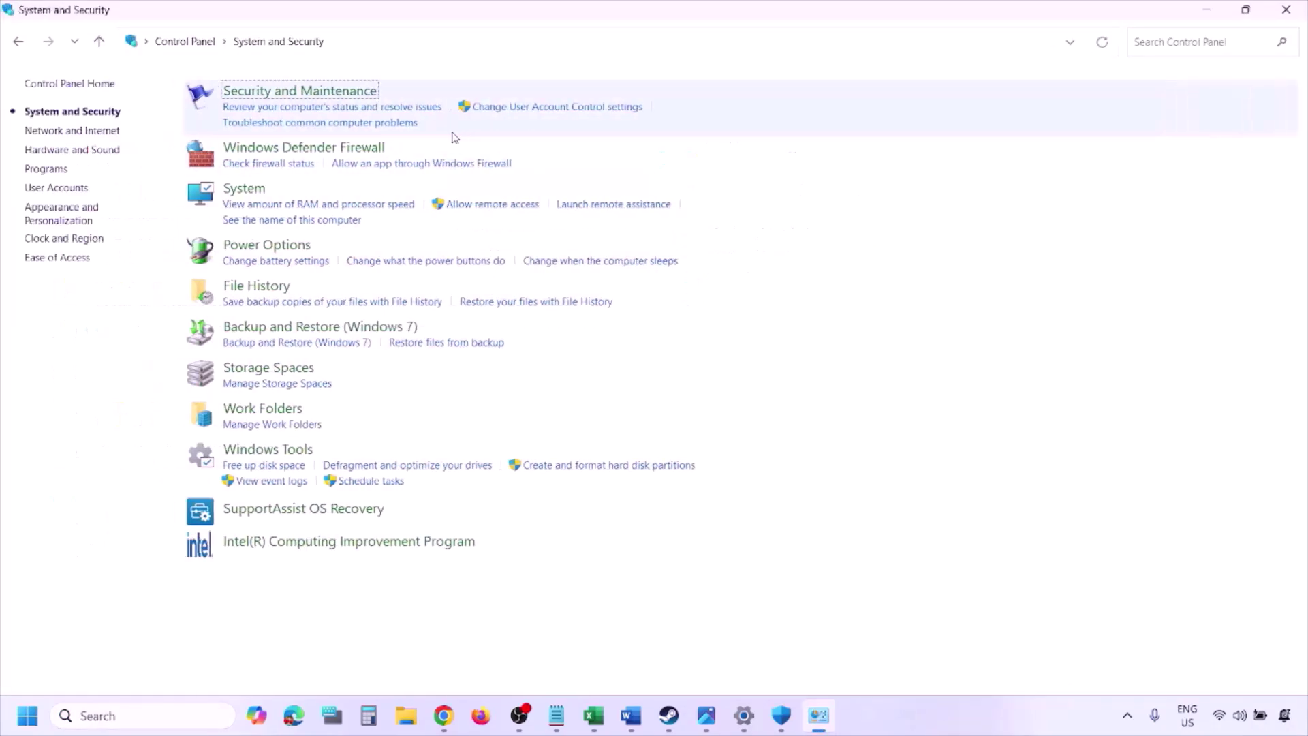
{"action": "left_click", "coordinate": [352, 148]}
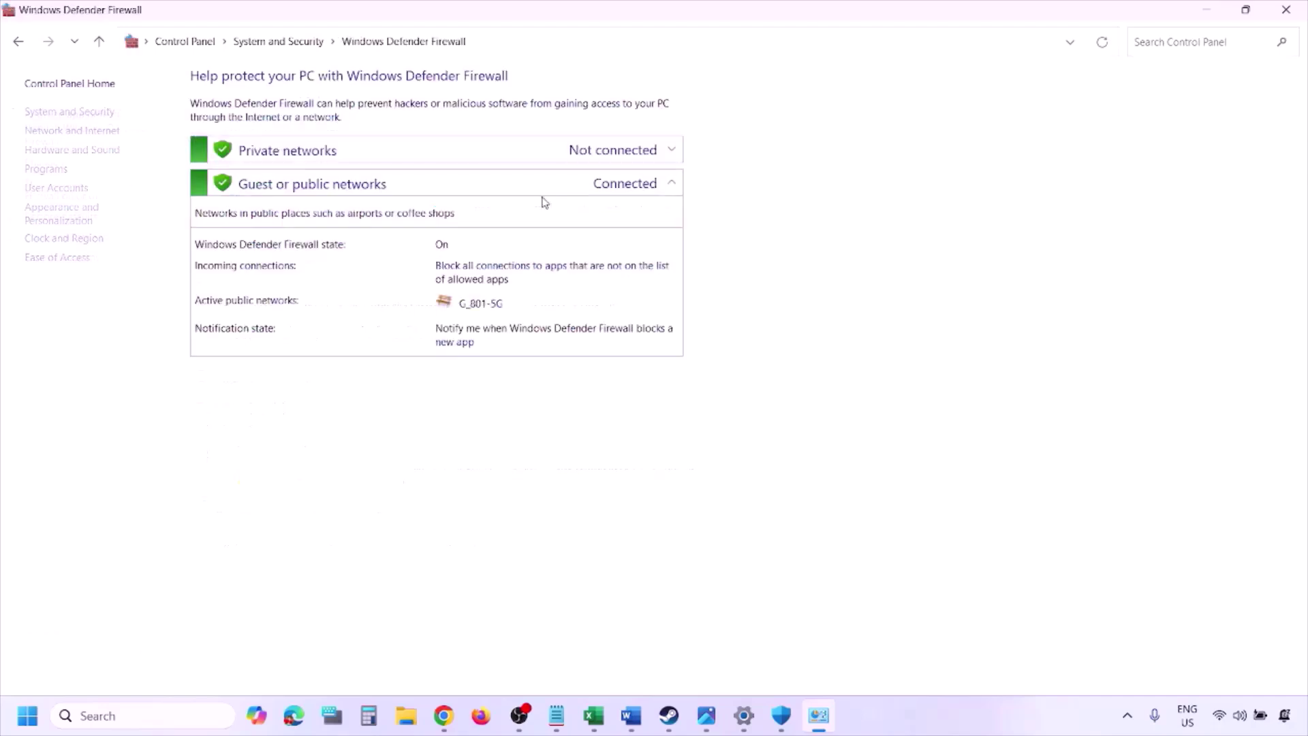
{"action": "left_click", "coordinate": [89, 126]}
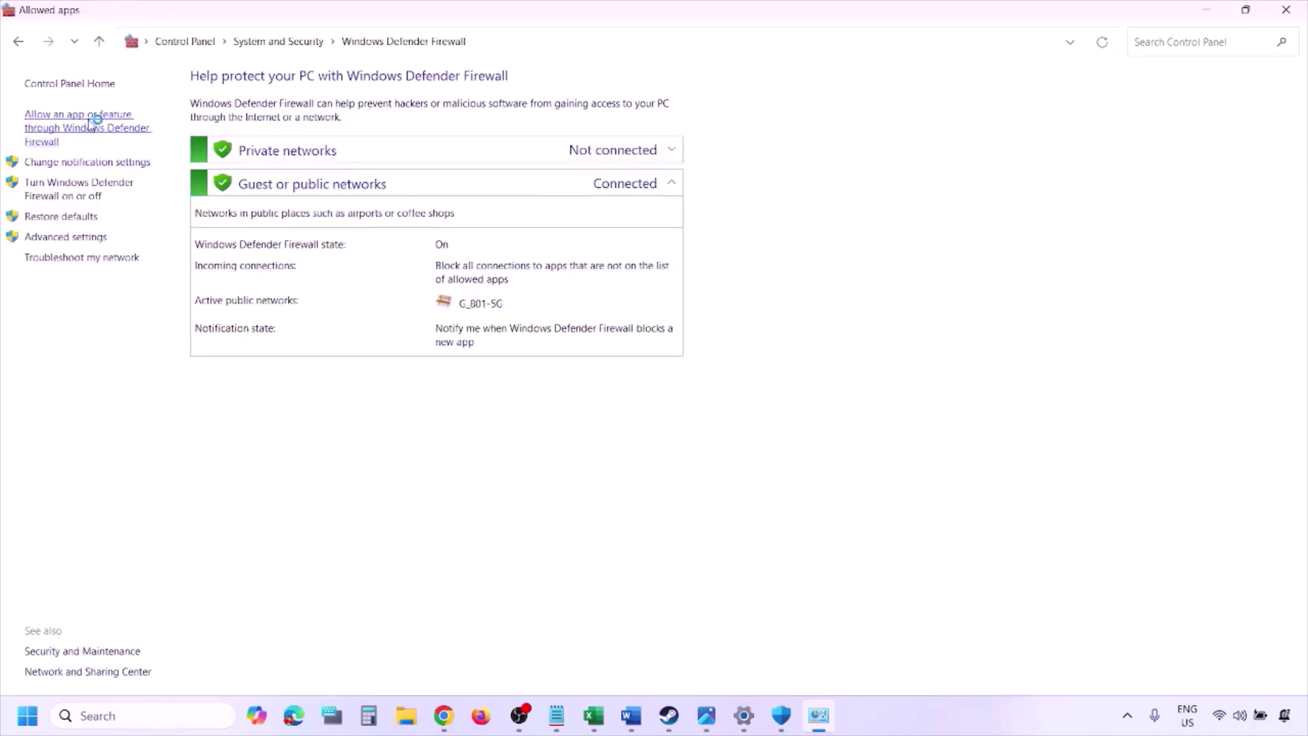
{"action": "left_click", "coordinate": [879, 131]}
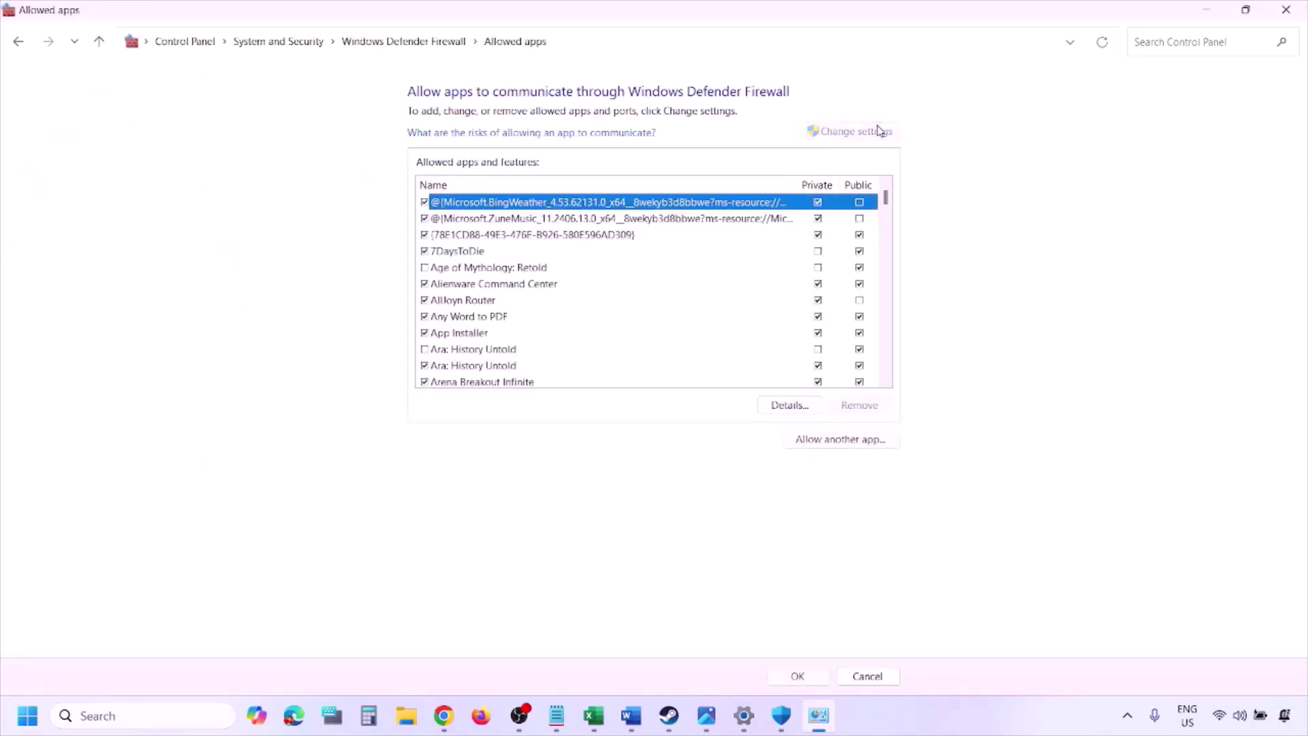
- Browse for a new app on the OS (C:) drive, then cancel and close the allowed-apps window
{"action": "left_click", "coordinate": [841, 442]}
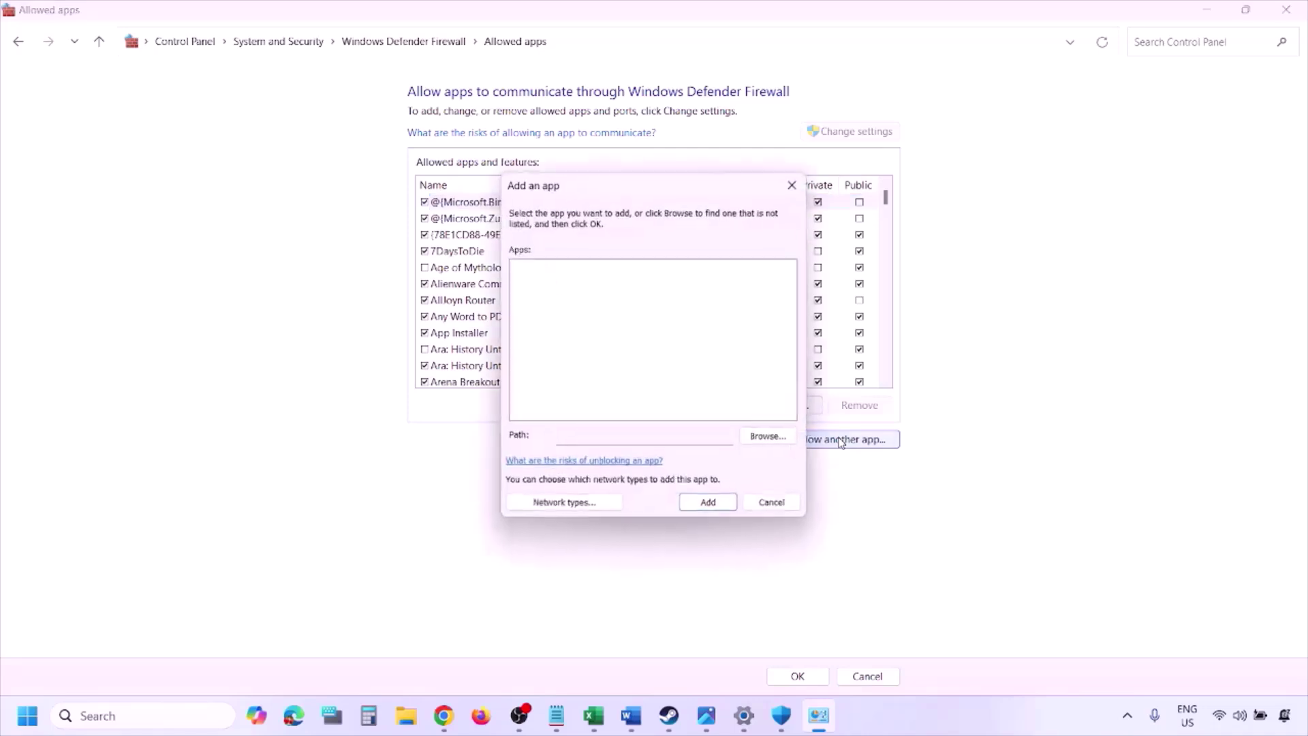
{"action": "left_click", "coordinate": [769, 437]}
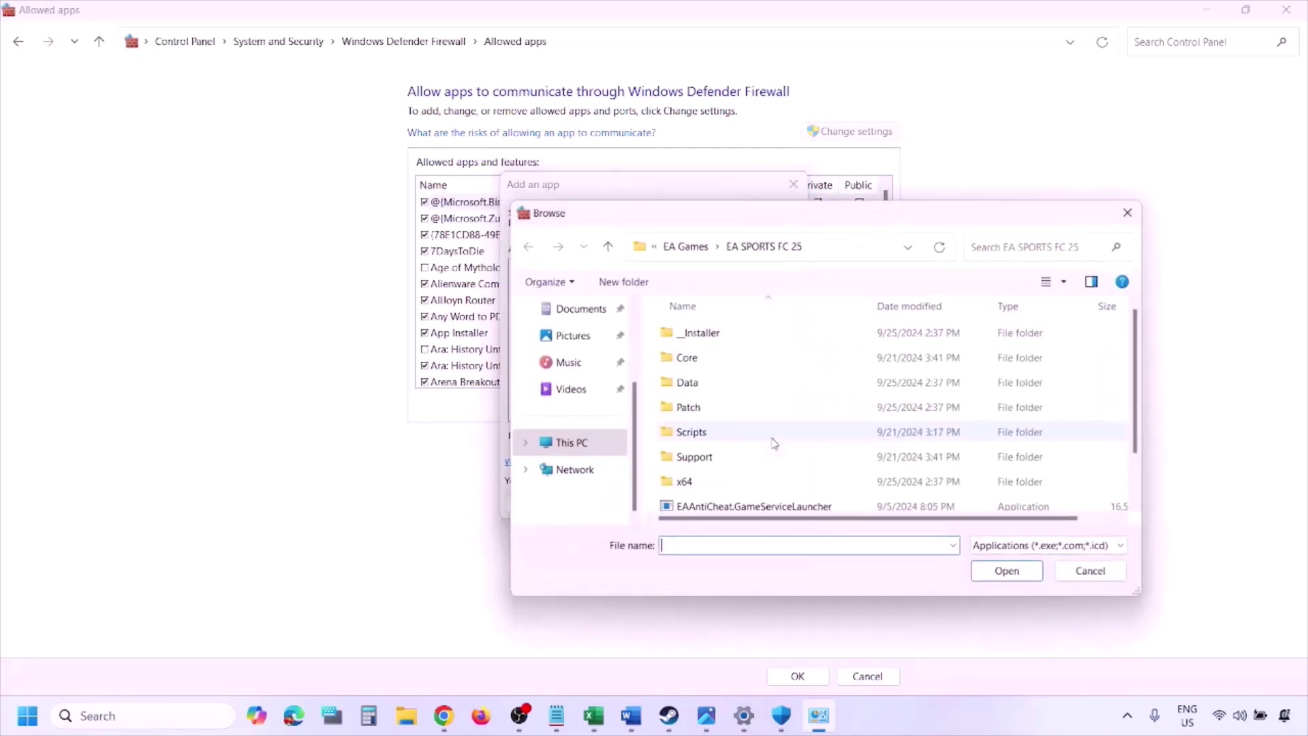
{"action": "left_click", "coordinate": [599, 449]}
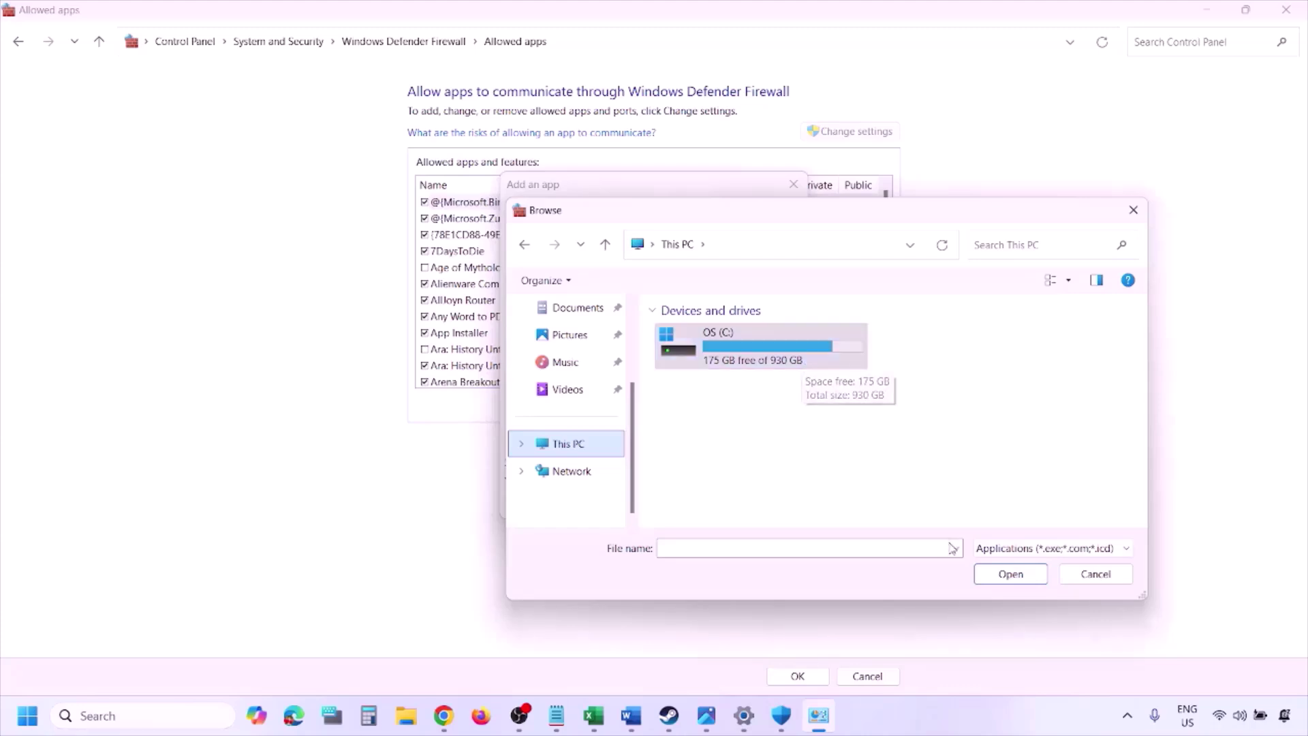
{"action": "left_click", "coordinate": [1004, 578]}
{"action": "left_click", "coordinate": [1079, 580]}
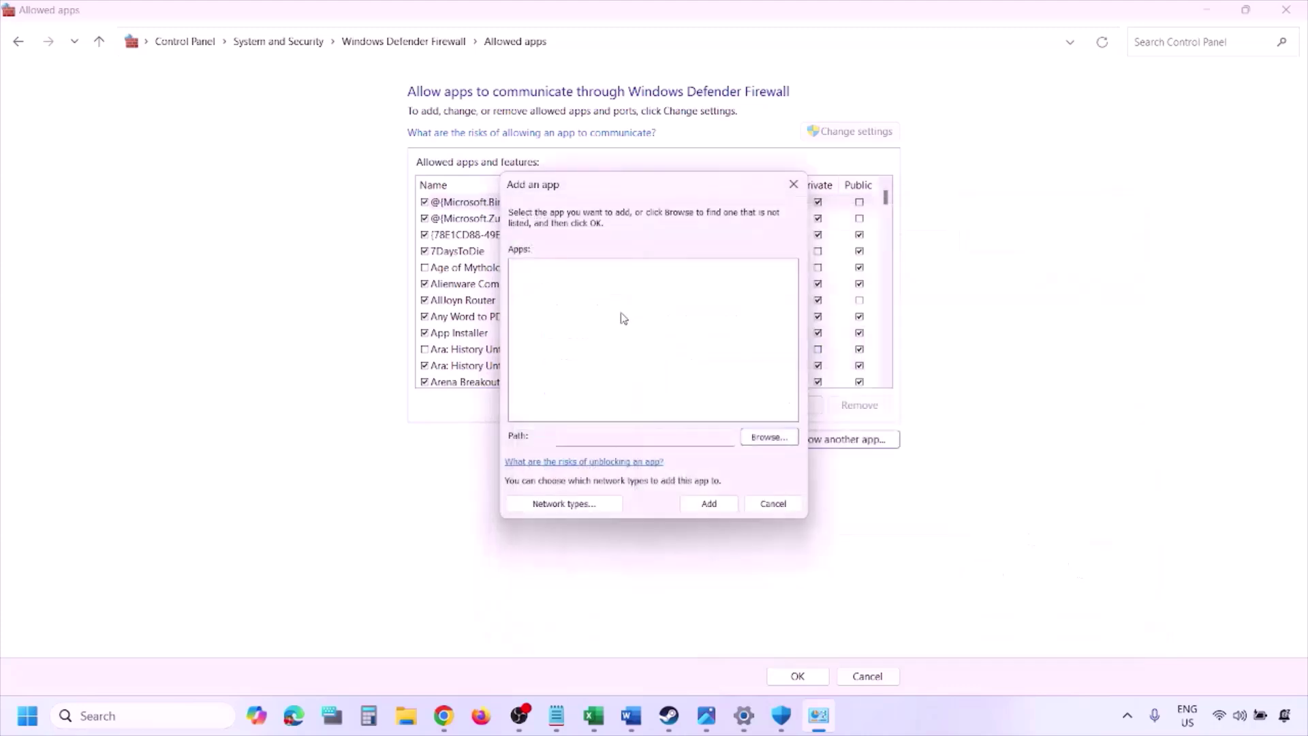
{"action": "left_click", "coordinate": [770, 505]}
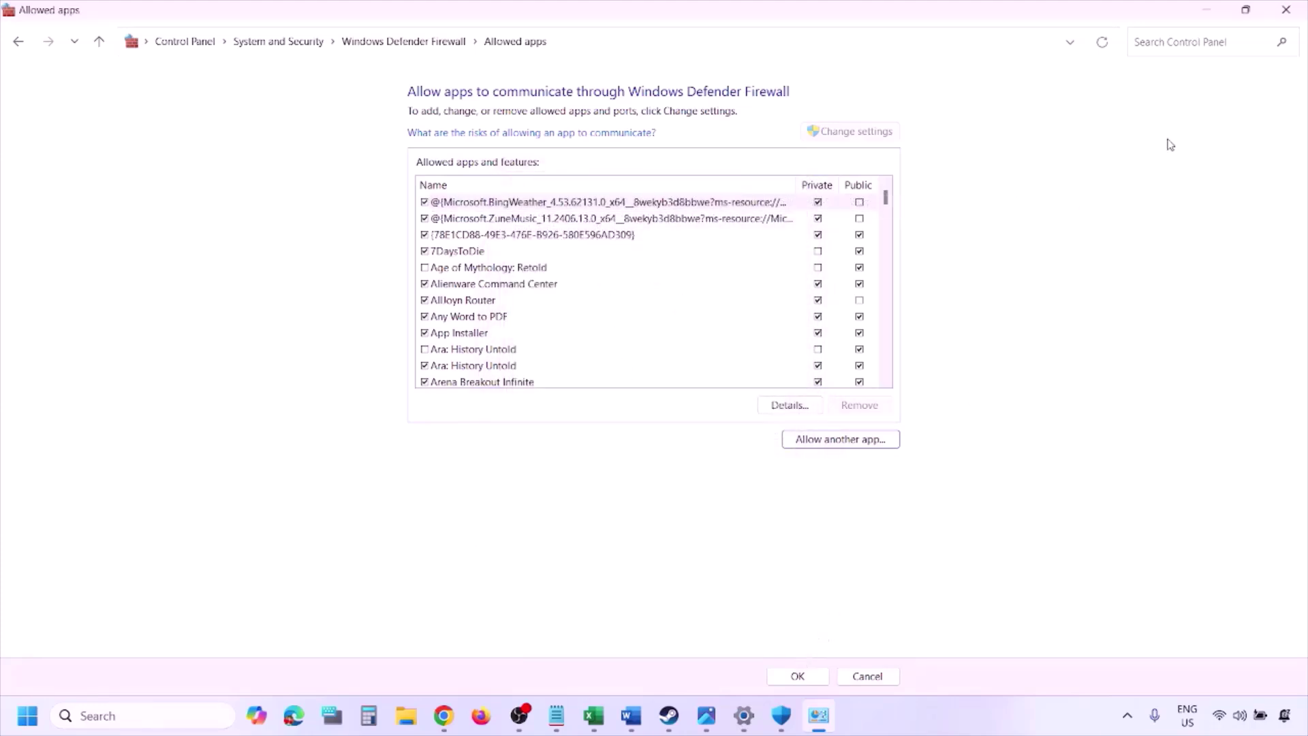
{"action": "left_click", "coordinate": [1286, 10]}
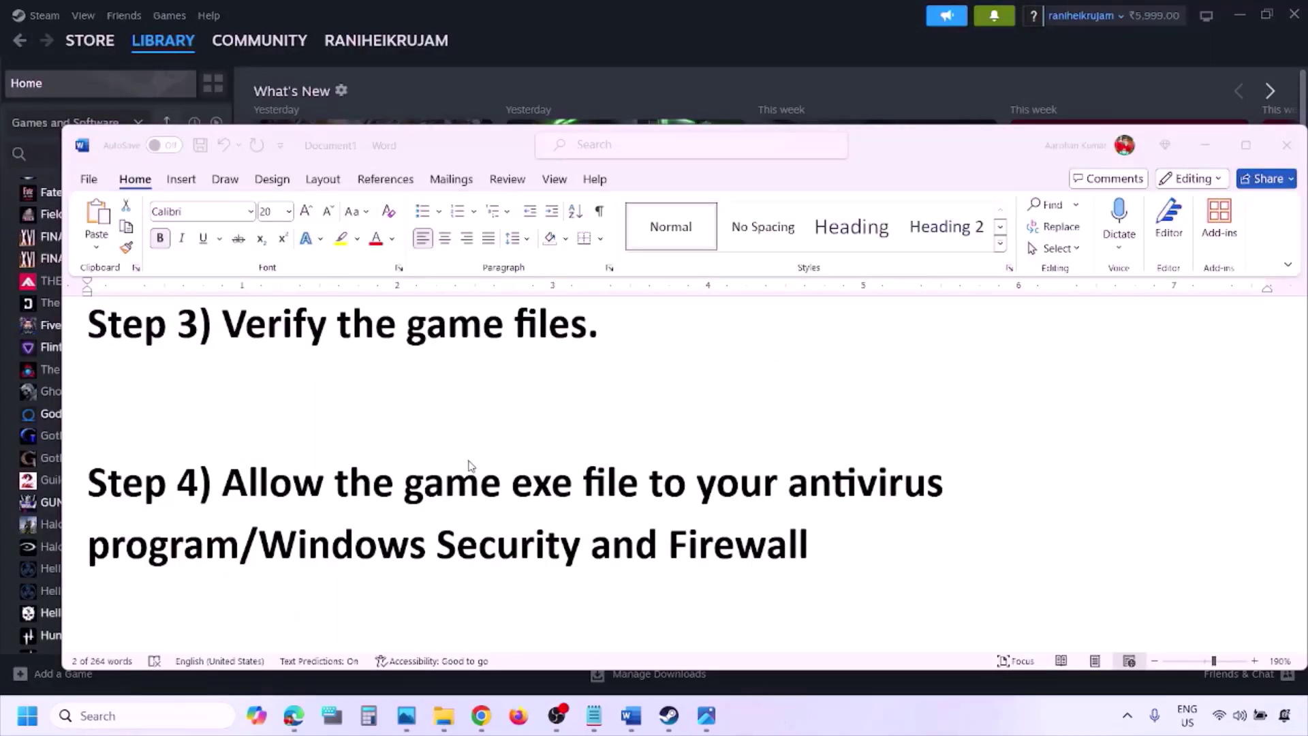
- Scroll to Step 5, highlight its text and the AMD support link, then bring up Chrome's NVIDIA drivers page
{"action": "scroll", "coordinate": [469, 466], "scroll_direction": "down", "scroll_amount": 3}
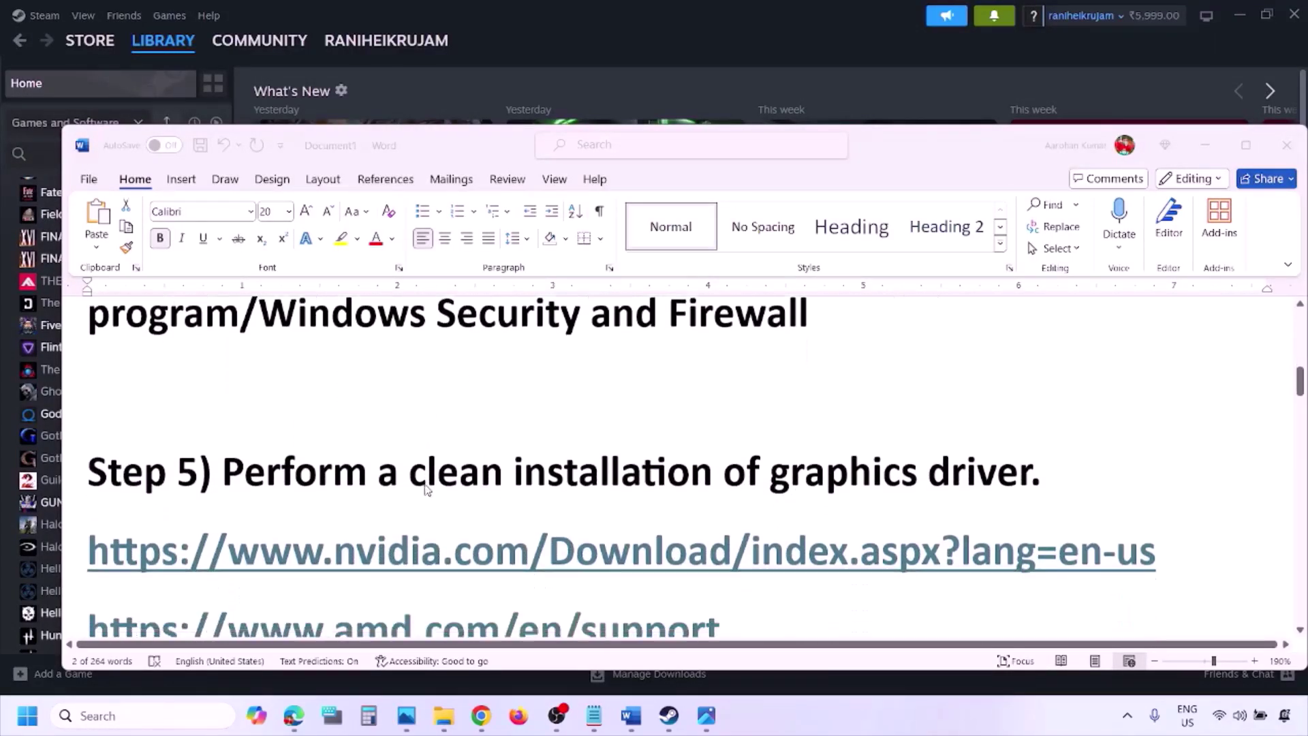
{"action": "double_click", "coordinate": [323, 444]}
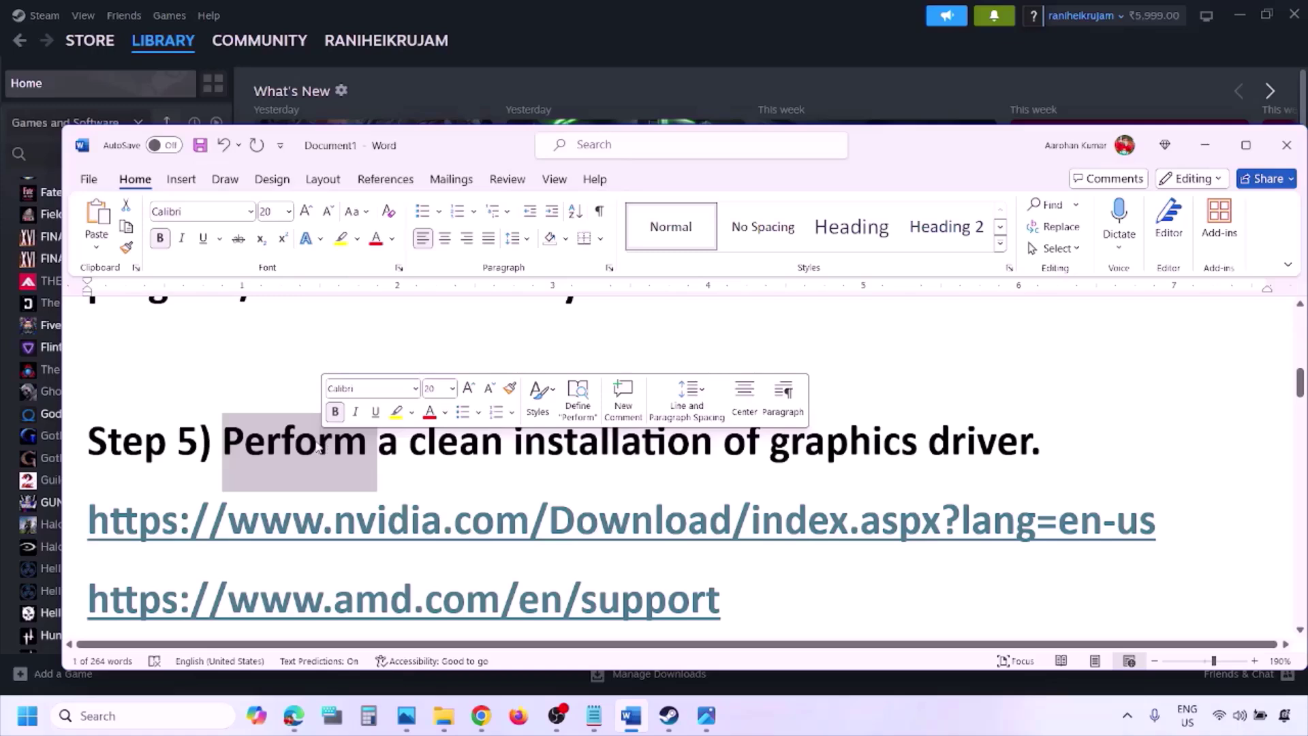
{"action": "left_click_drag", "start_coordinate": [293, 531], "coordinate": [470, 535]}
{"action": "scroll", "coordinate": [470, 535], "scroll_direction": "down", "scroll_amount": 1}
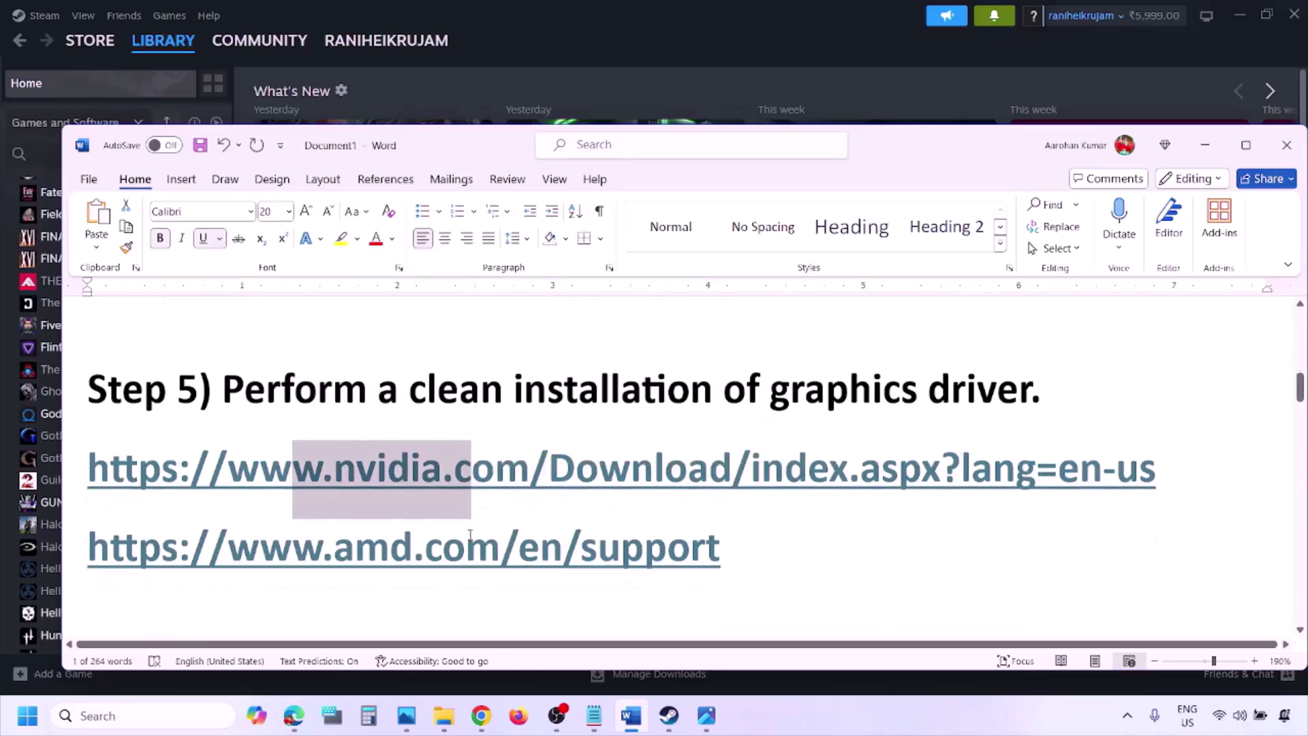
{"action": "left_click_drag", "start_coordinate": [293, 545], "coordinate": [688, 582]}
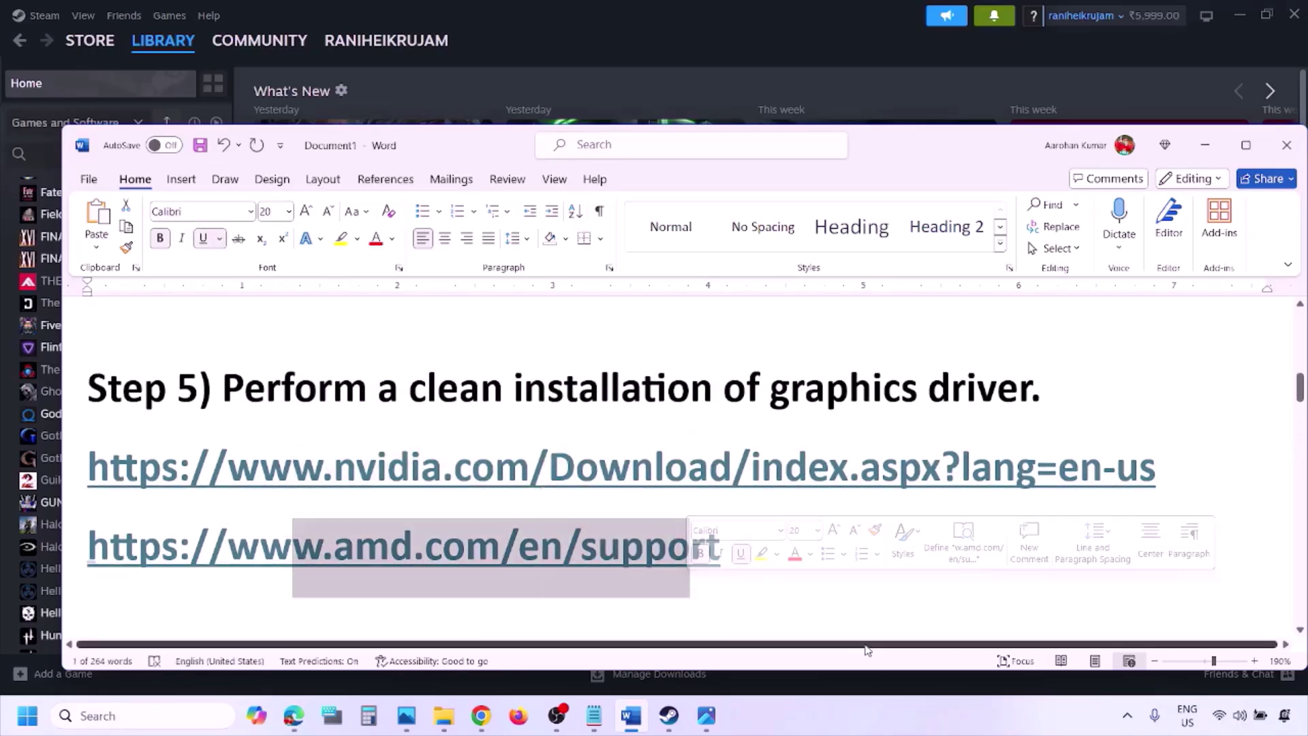
{"action": "left_click", "coordinate": [859, 705]}
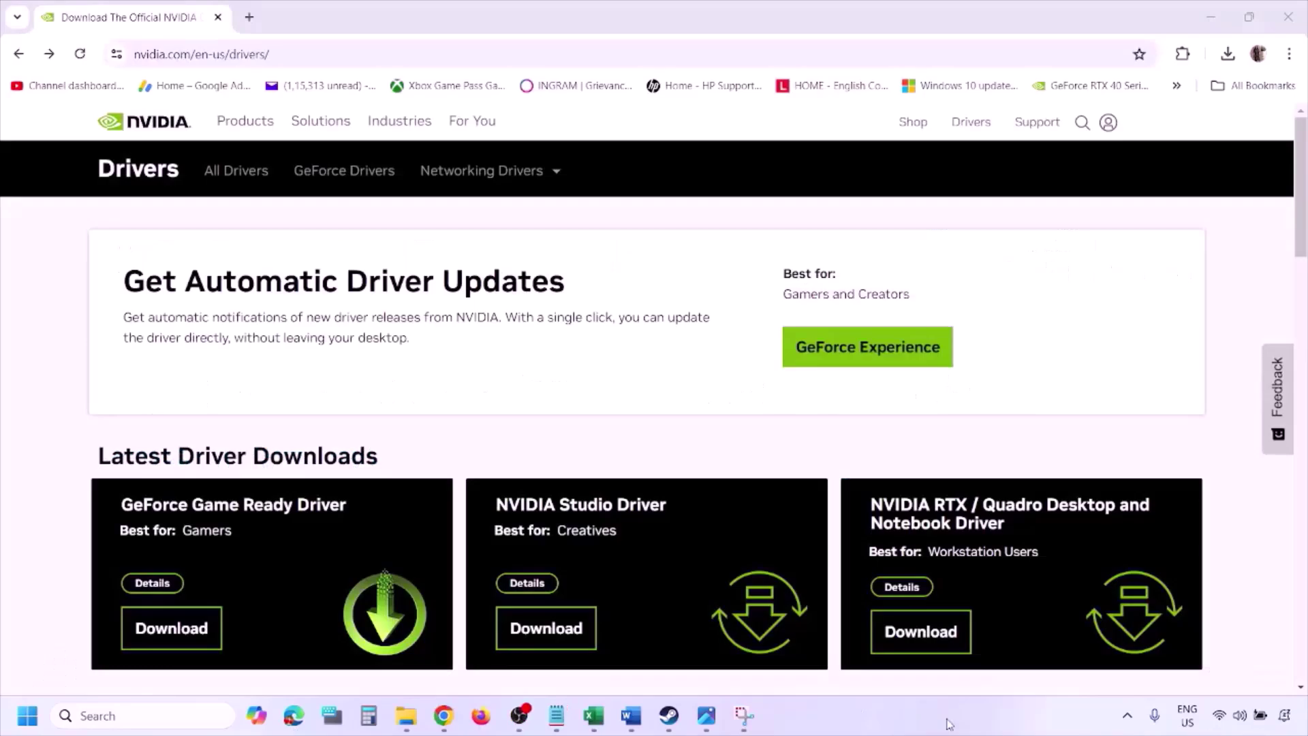
- Find NVIDIA drivers for the RTX 3050 Laptop GPU on Windows 11, then open 1.png
{"action": "scroll", "coordinate": [307, 417], "scroll_direction": "down", "scroll_amount": 8}
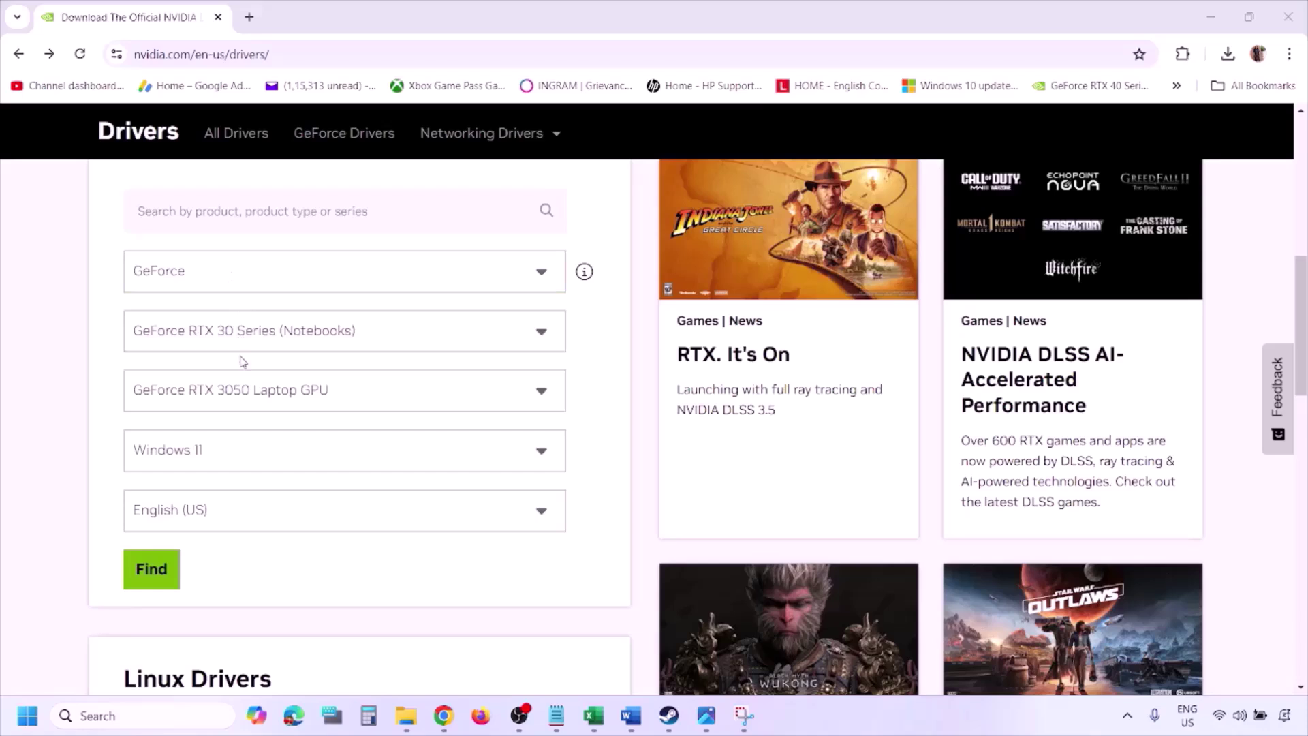
{"action": "left_click", "coordinate": [216, 455]}
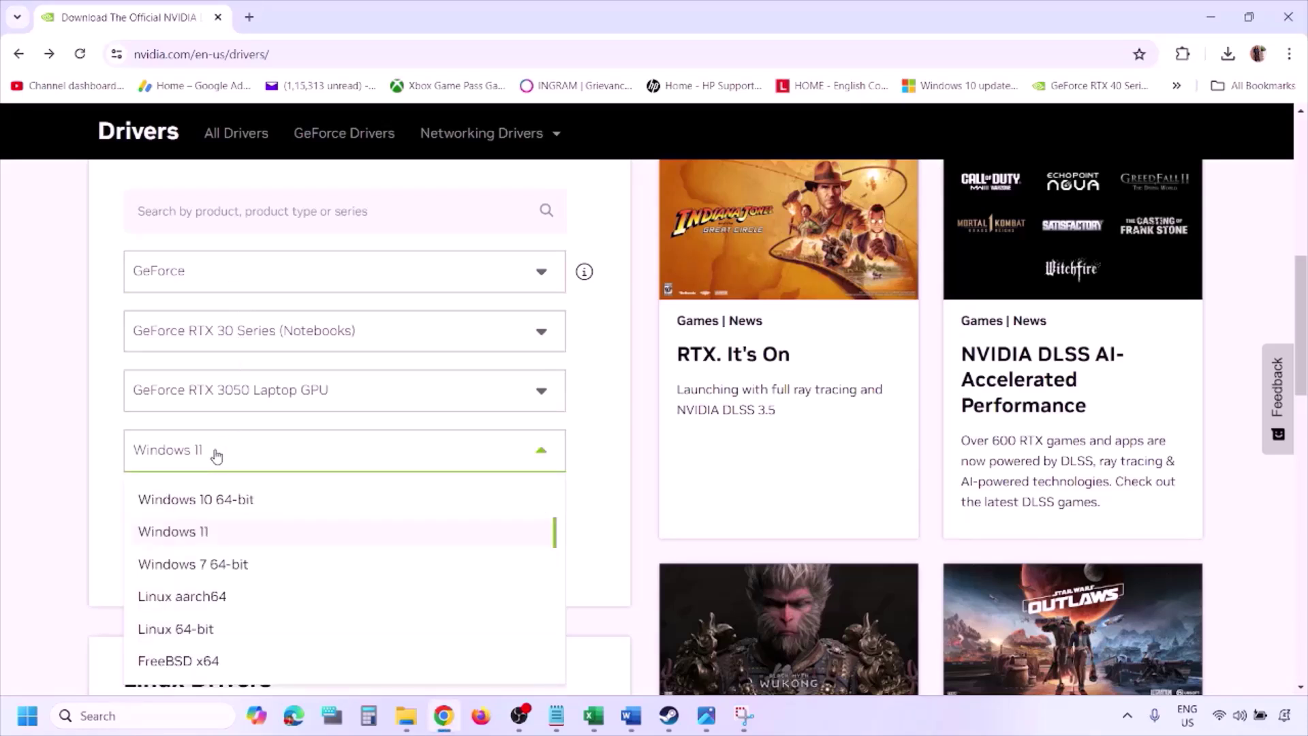
{"action": "left_click", "coordinate": [191, 535]}
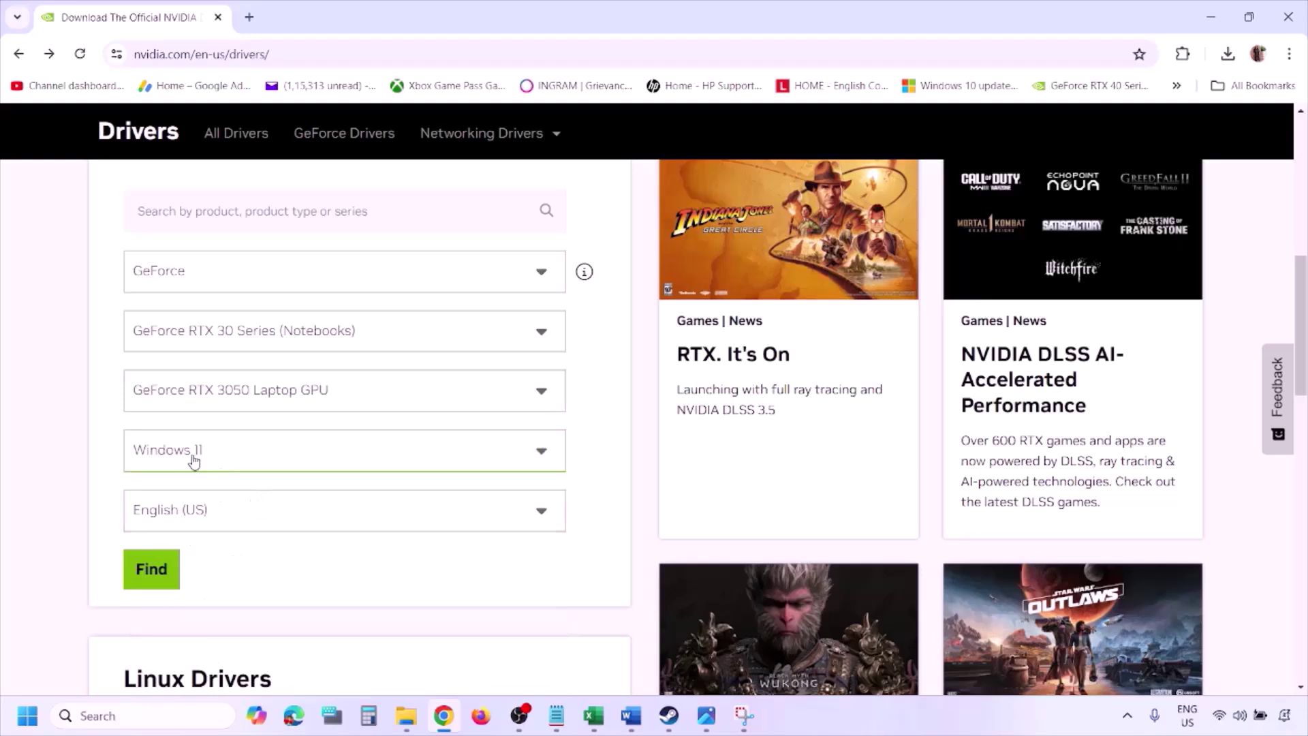
{"action": "left_click", "coordinate": [152, 570]}
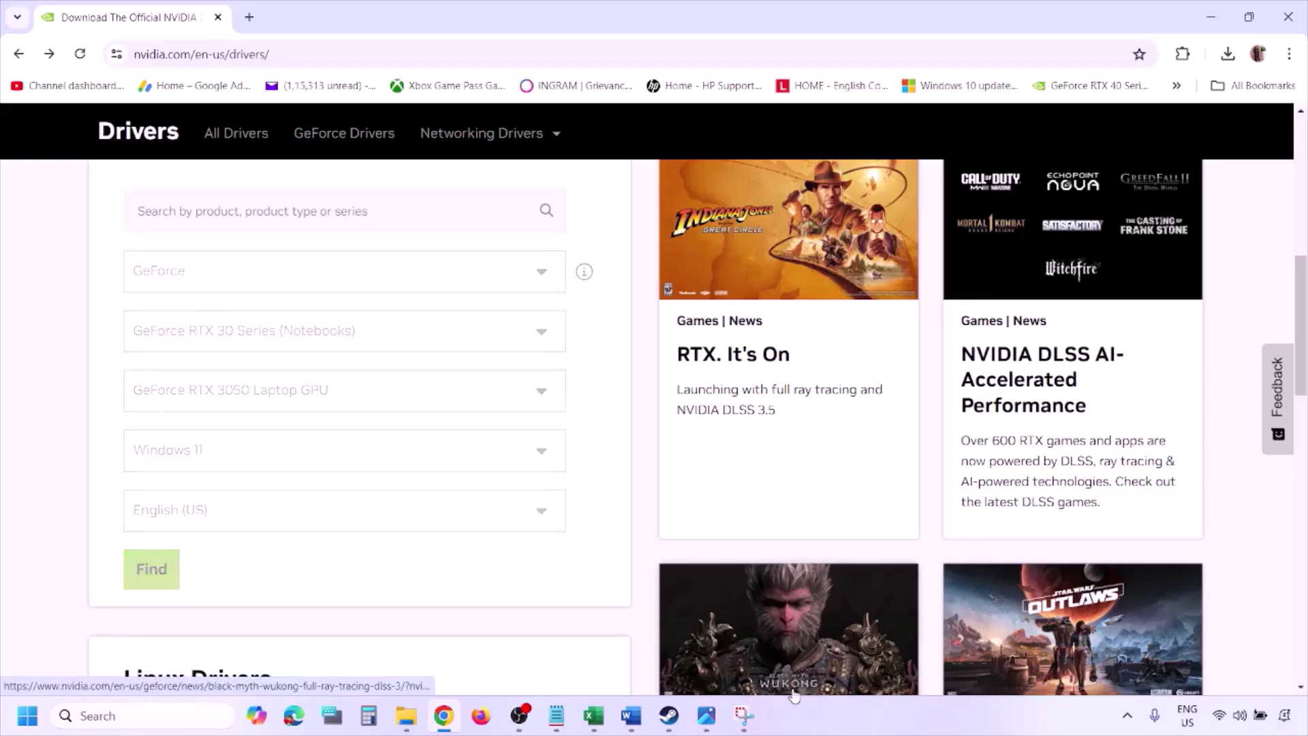
{"action": "left_click", "coordinate": [706, 715]}
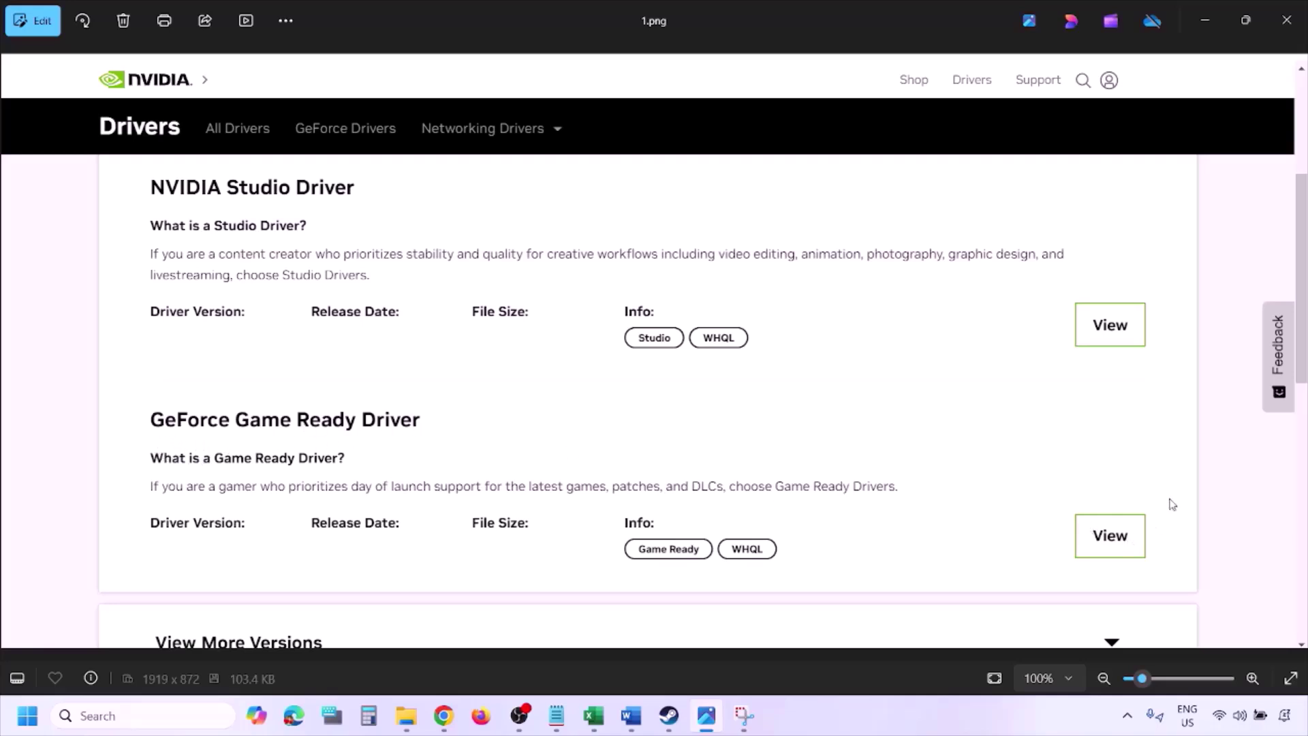
- Page through the driver screenshots from 1.png to 5.png, ending at the custom clean installation
{"action": "key", "text": "Right"}
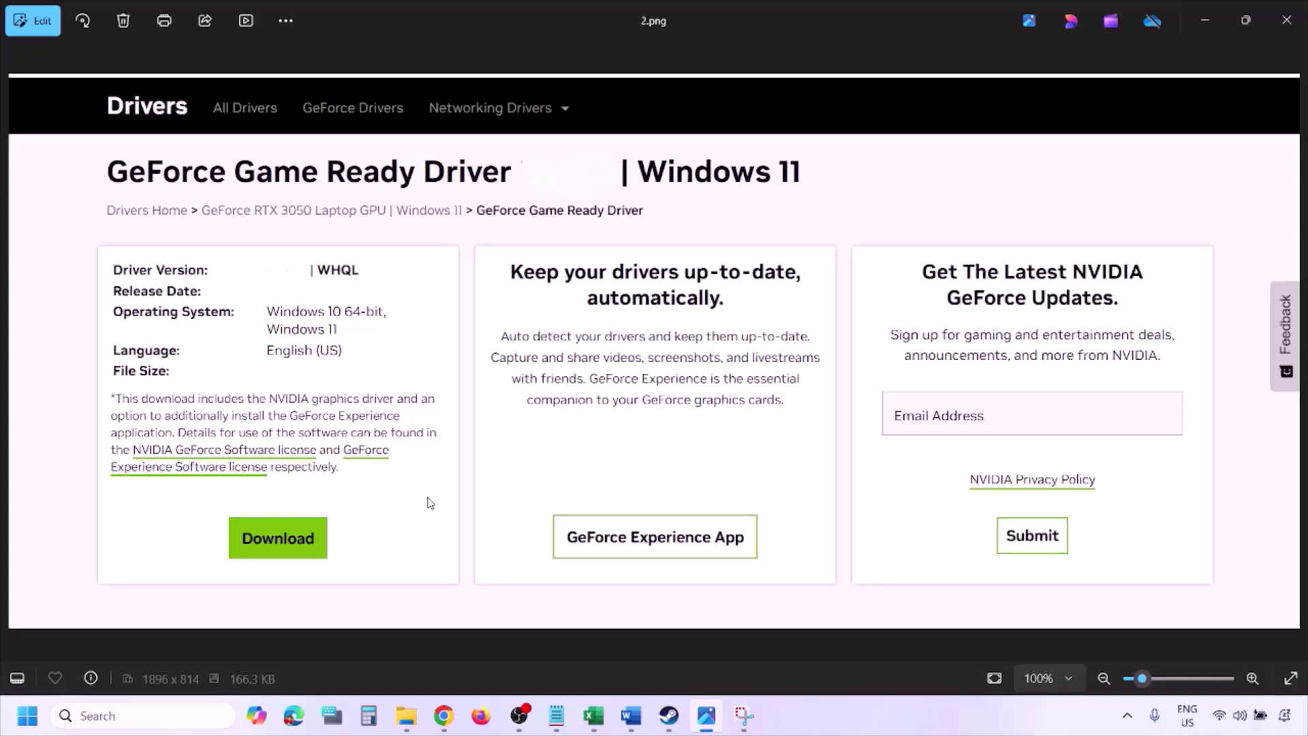
{"action": "key", "text": "Right"}
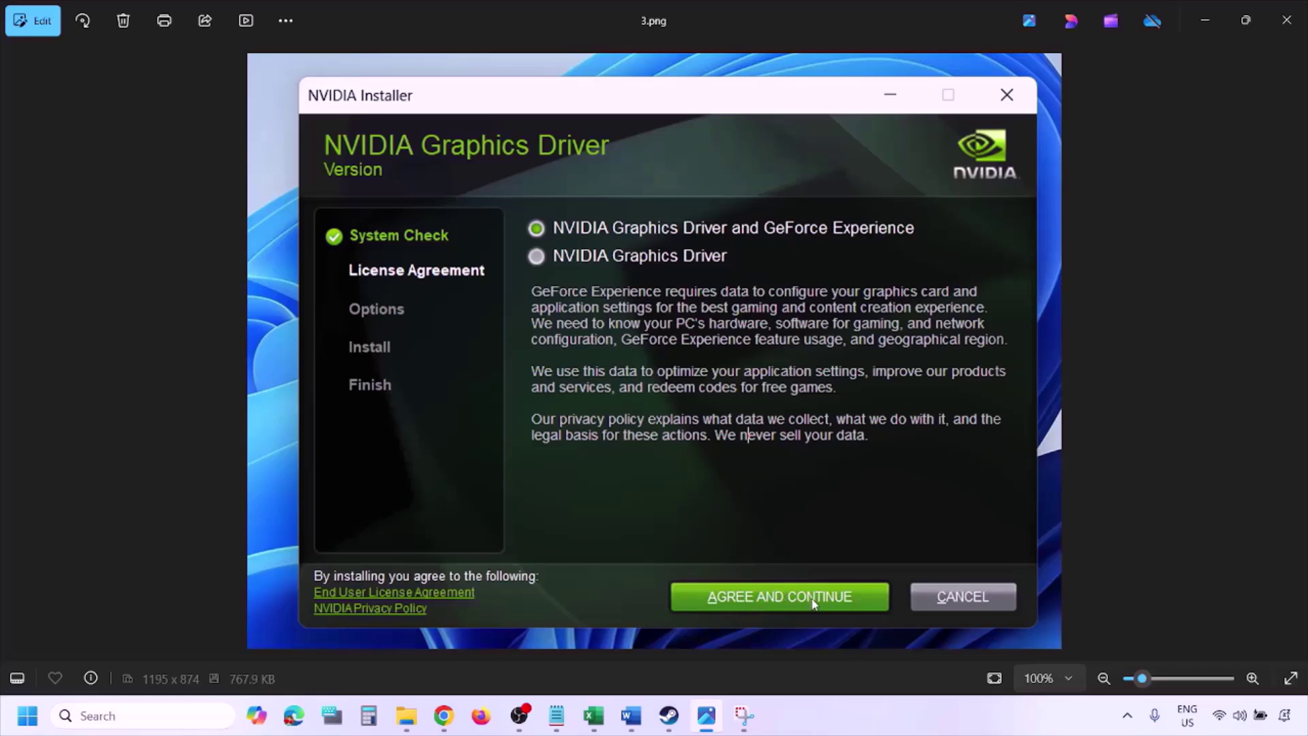
{"action": "key", "text": "Right"}
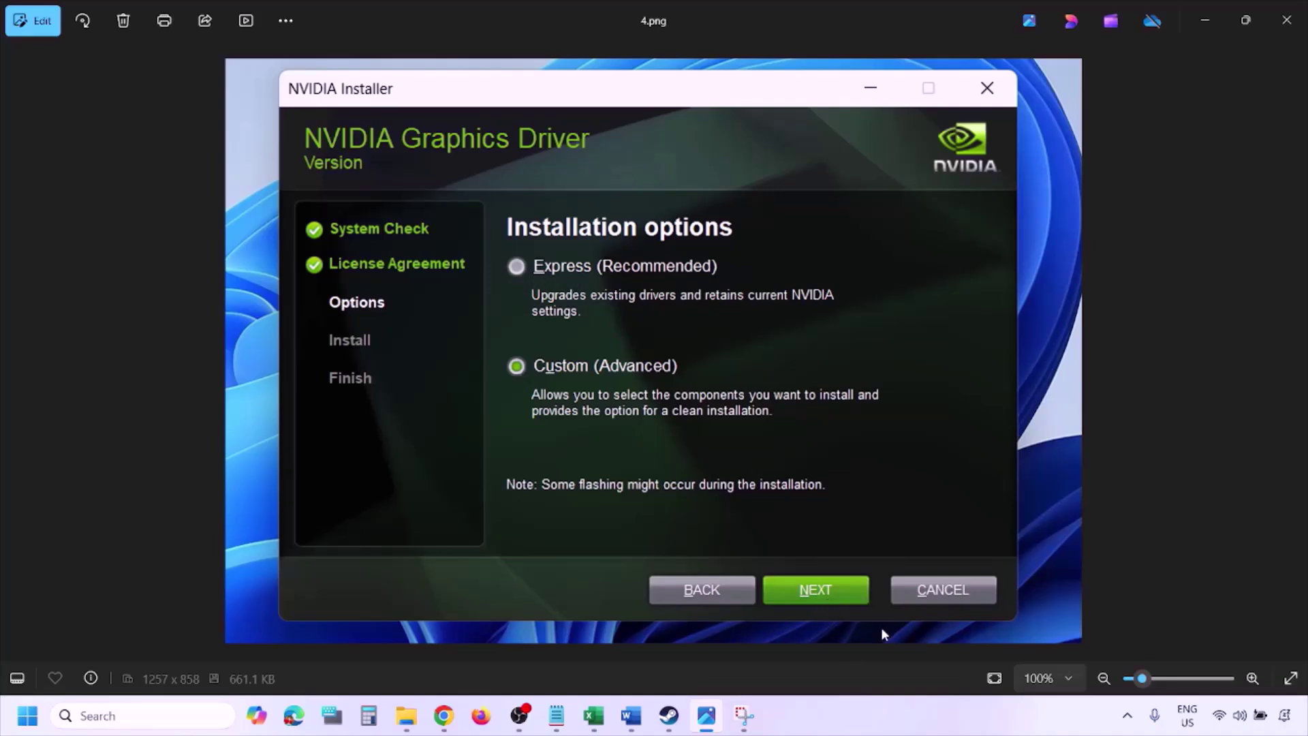
{"action": "key", "text": "Right"}
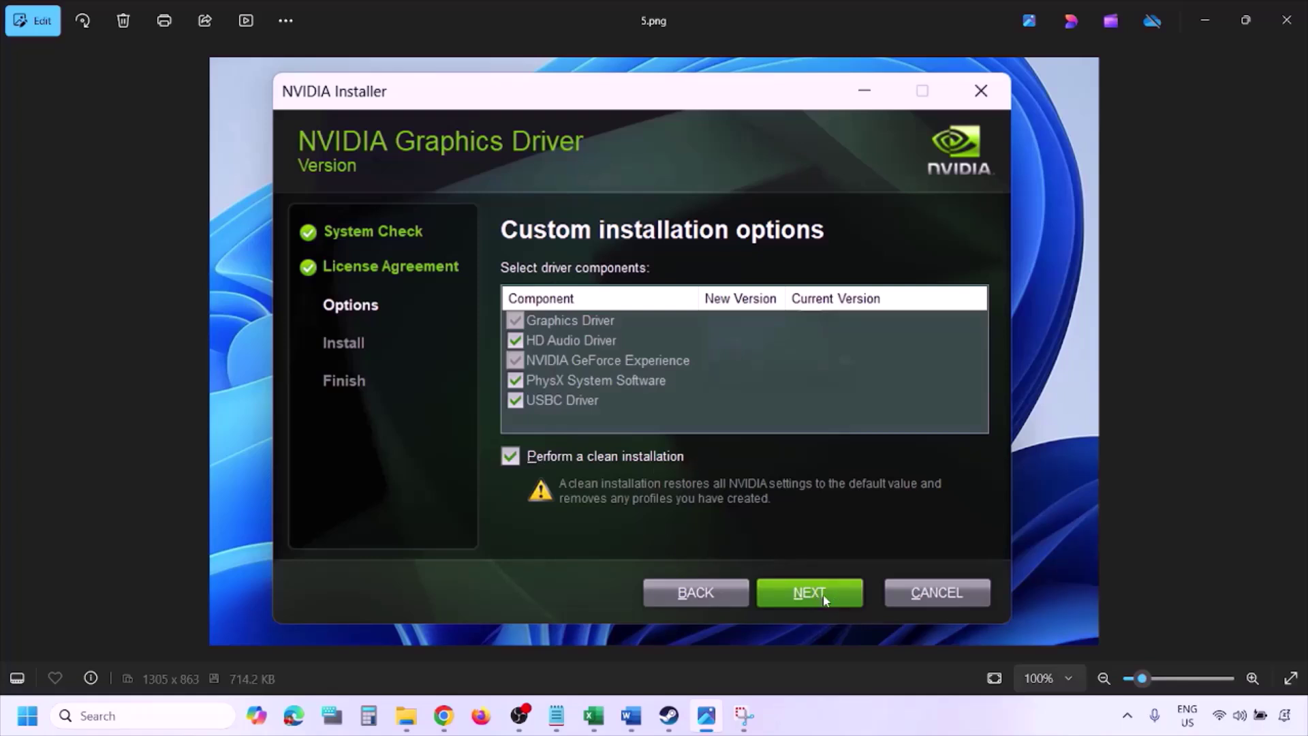
- Show the Restart option in the Start power menu, then return to the Word notes
{"action": "left_click", "coordinate": [27, 716]}
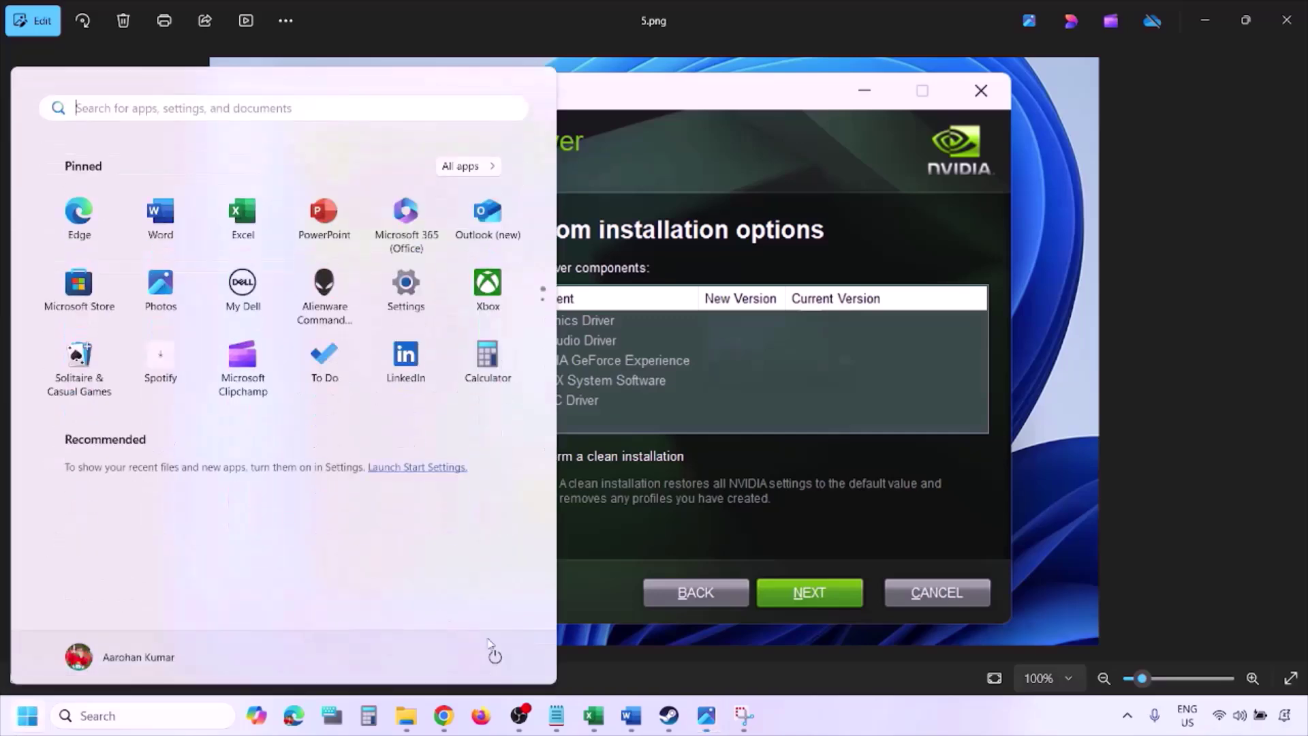
{"action": "left_click", "coordinate": [502, 663]}
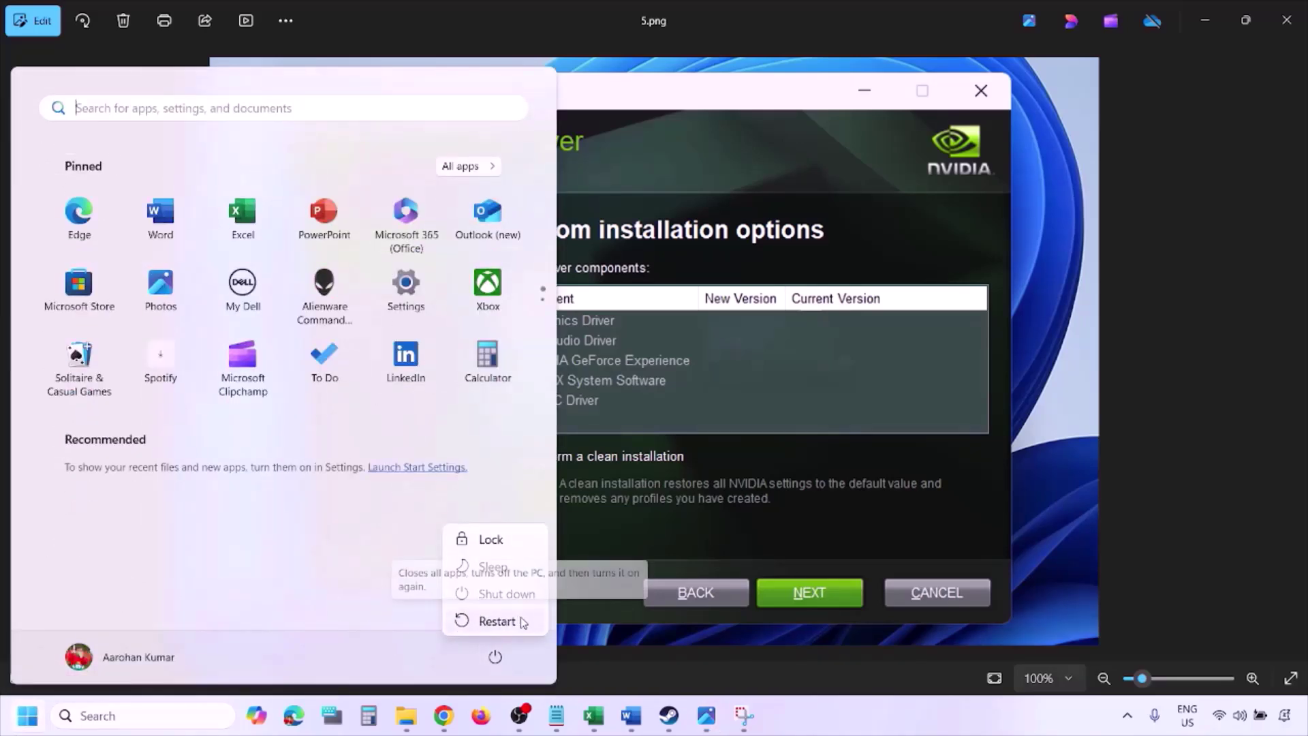
{"action": "left_click", "coordinate": [891, 731]}
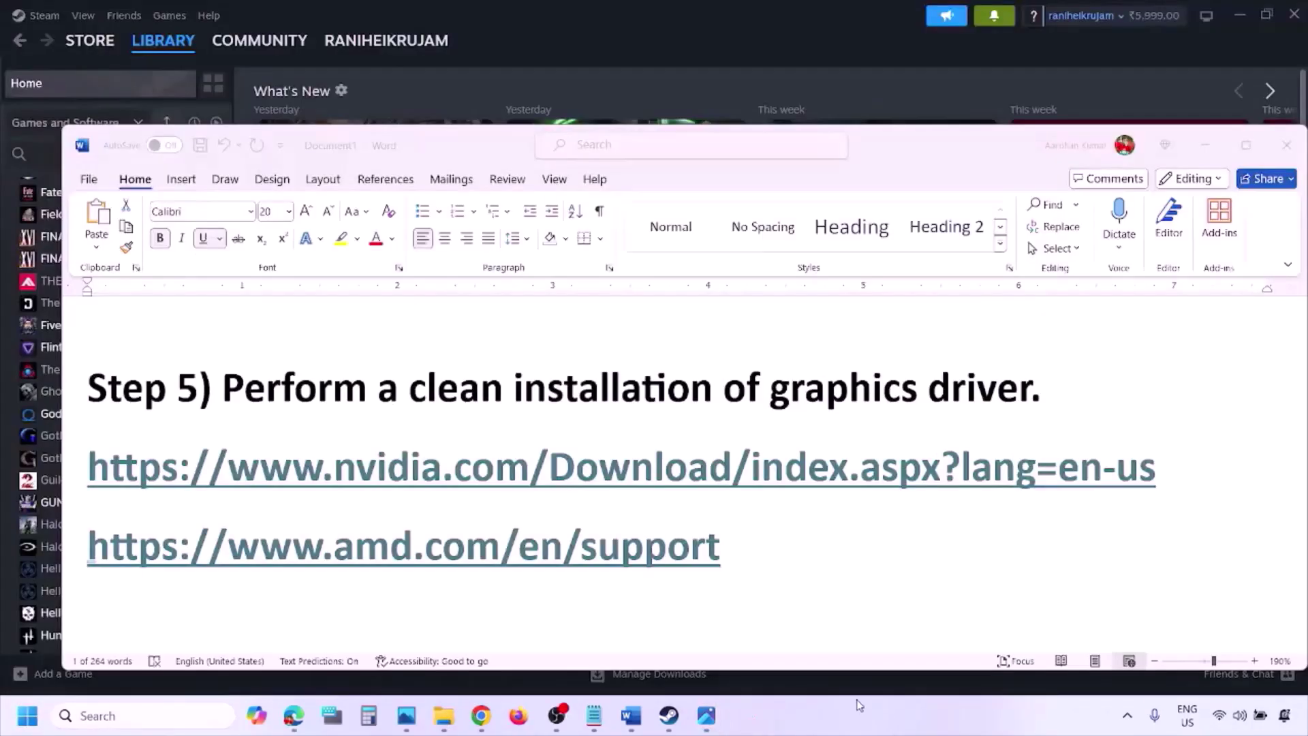
- Delete the AMD support link line under Step 5 and scroll down to Step 6
{"action": "triple_click", "coordinate": [491, 541]}
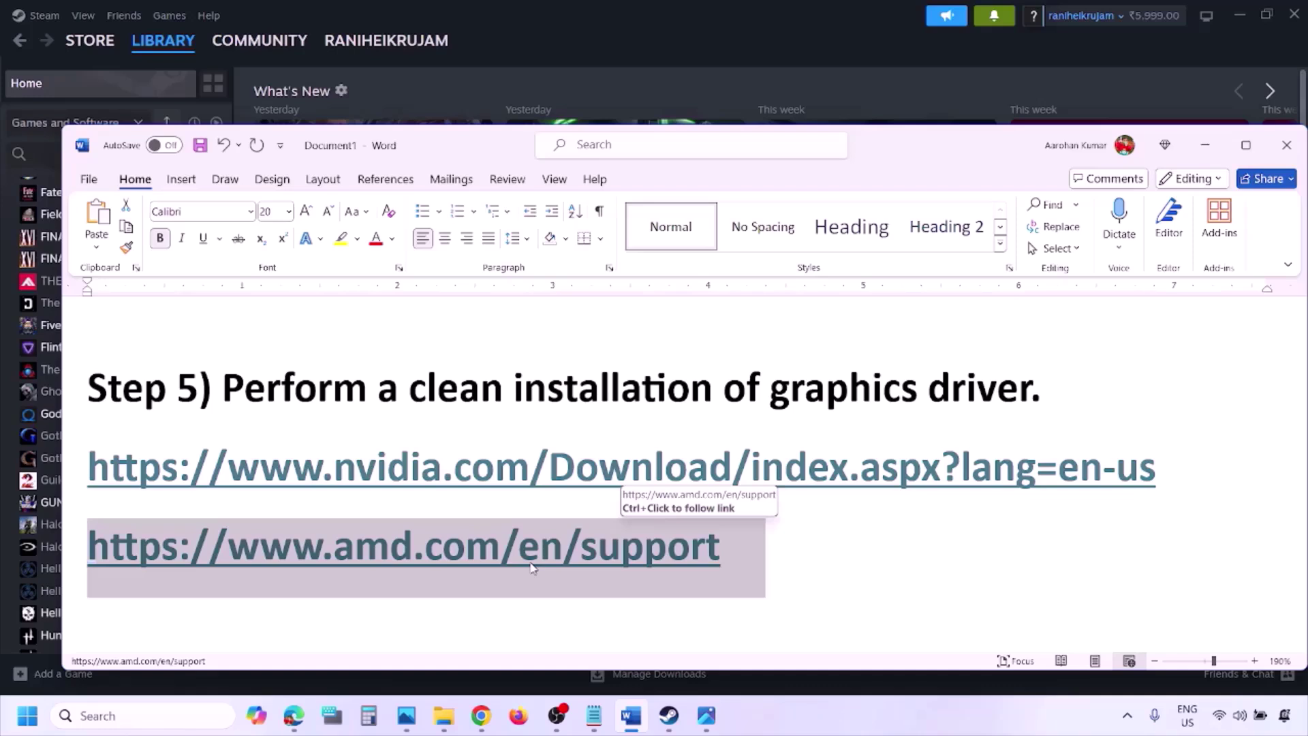
{"action": "key", "text": "super"}
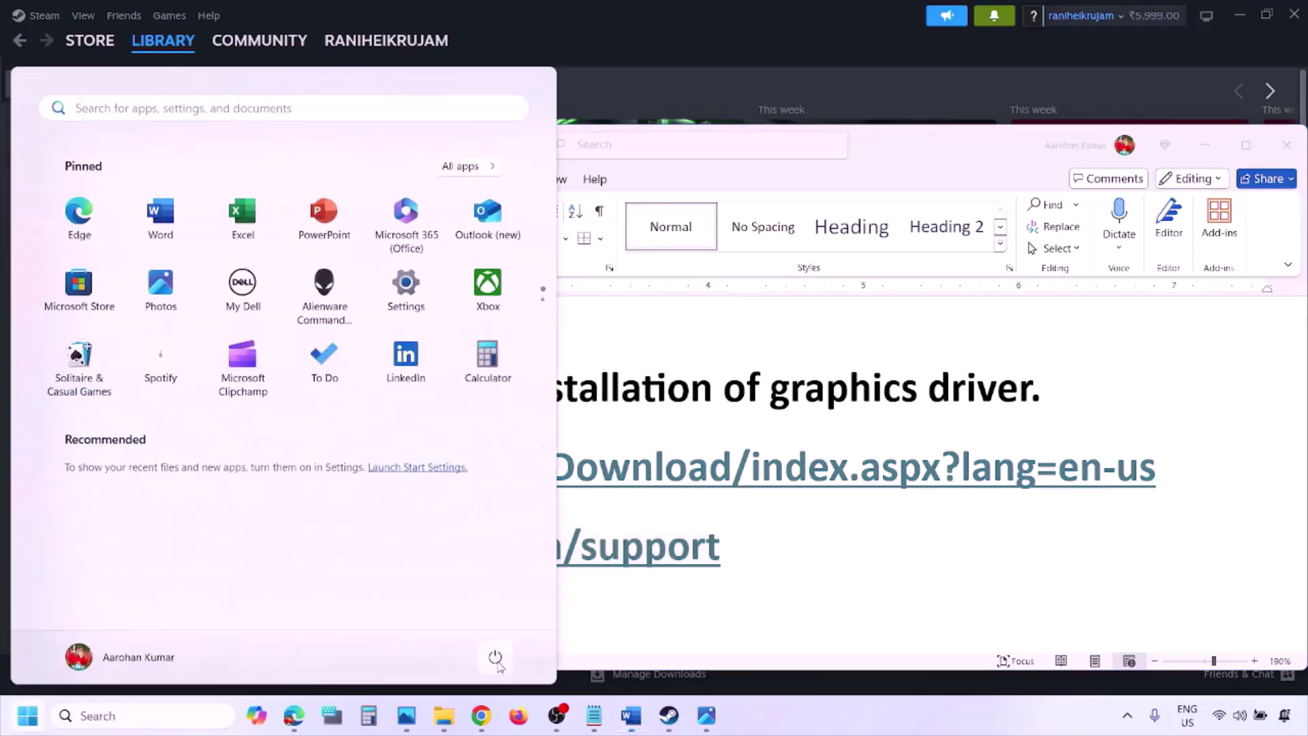
{"action": "left_click", "coordinate": [495, 659]}
{"action": "left_click", "coordinate": [824, 714]}
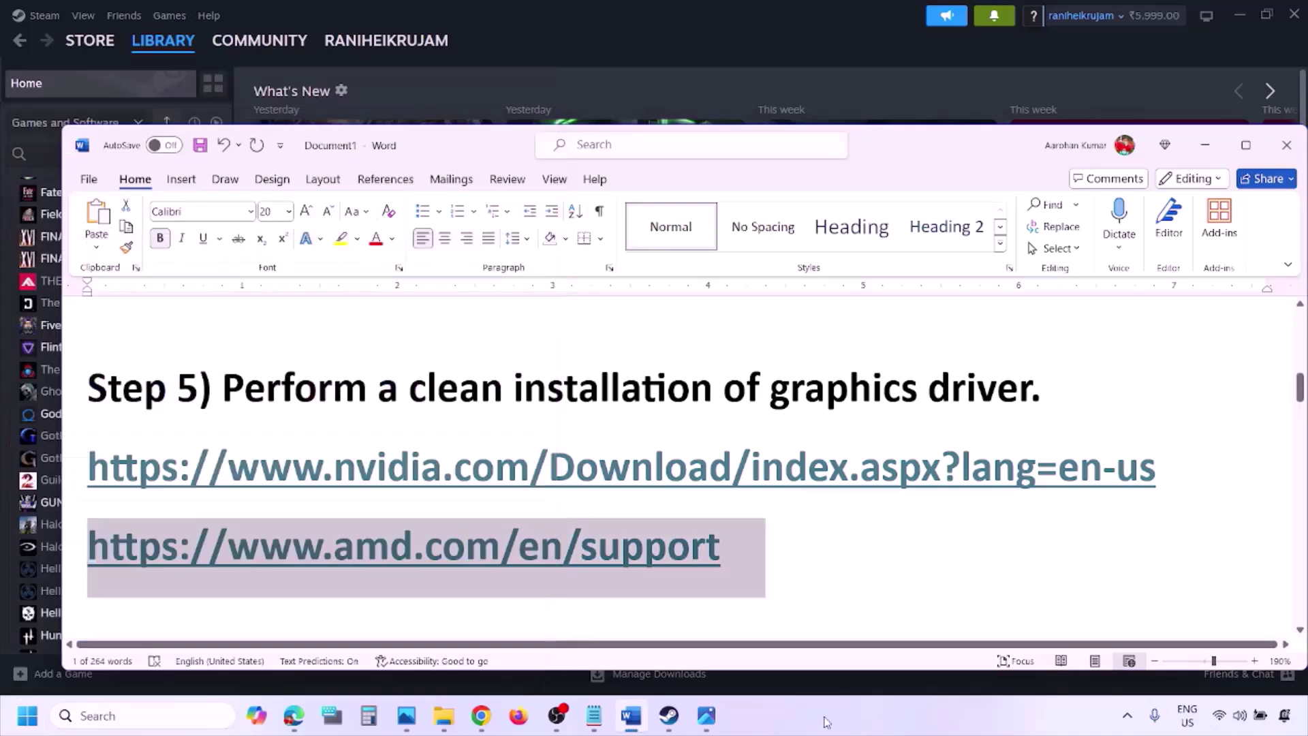
{"action": "key", "text": "Delete"}
{"action": "scroll", "coordinate": [613, 467], "scroll_direction": "down", "scroll_amount": 3}
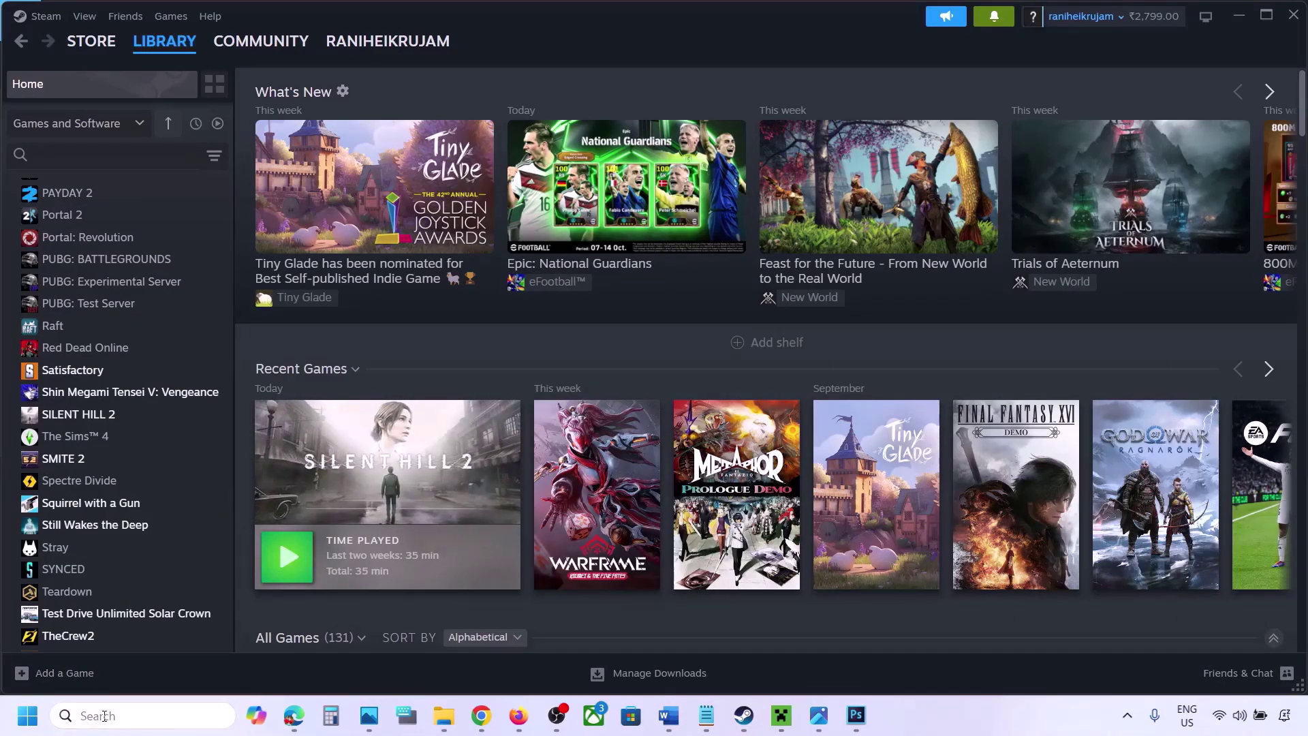
- Open Graphics settings and start adding a desktop game, then cancel the file picker
{"action": "left_click", "coordinate": [103, 715]}
{"action": "type", "text": "graphic"}
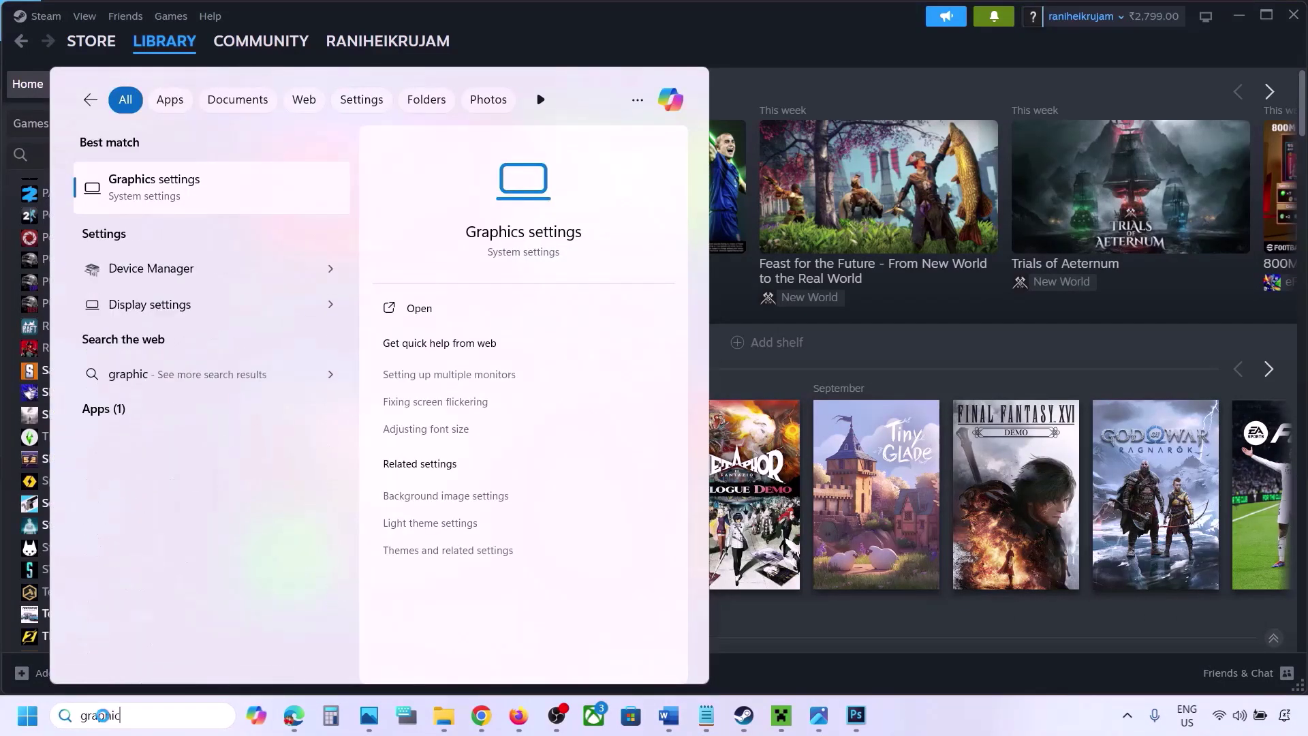
{"action": "type", "text": "s"}
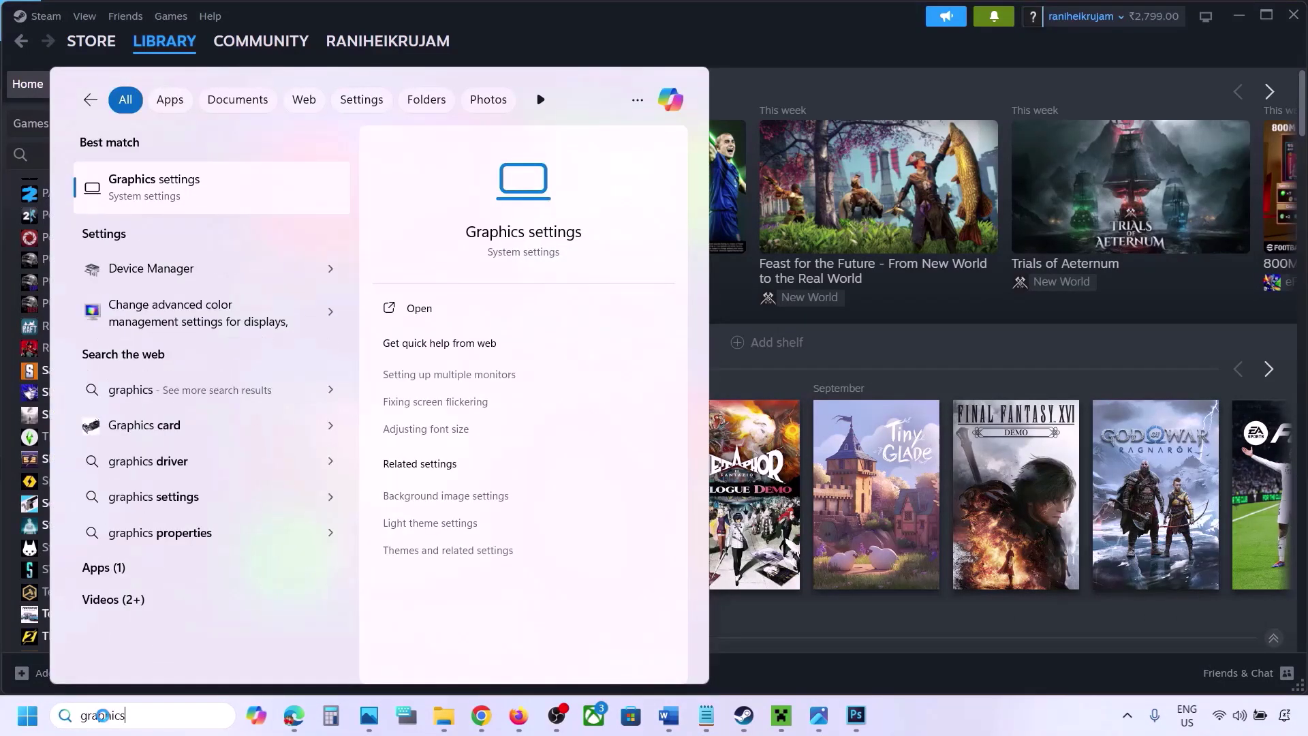
{"action": "left_click", "coordinate": [161, 196]}
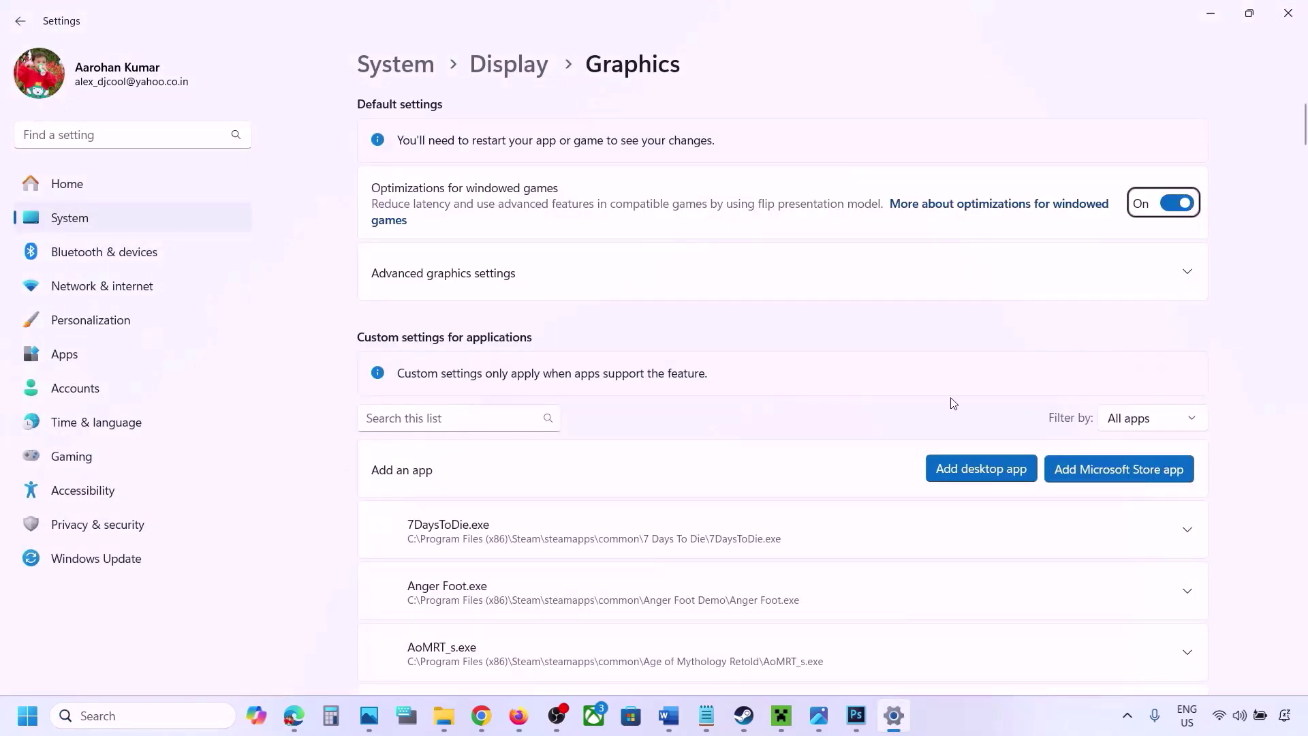
{"action": "left_click", "coordinate": [988, 470]}
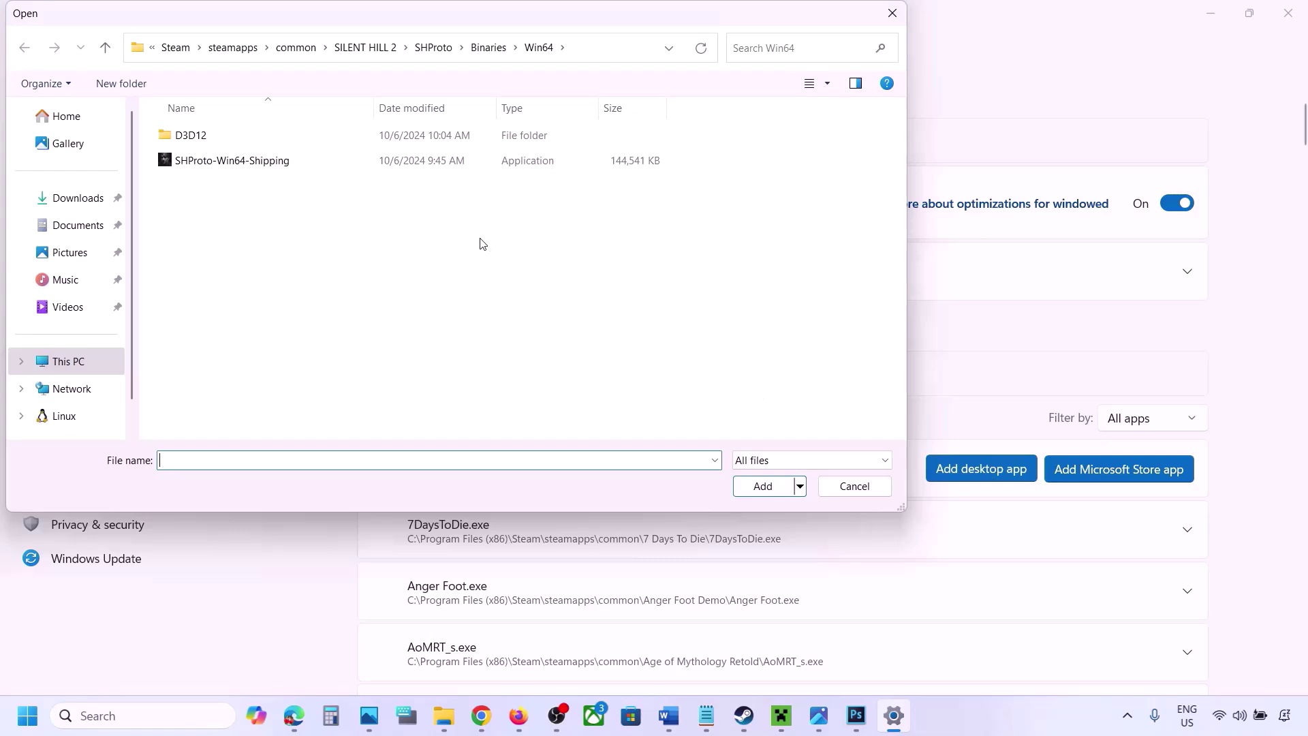
{"action": "left_click", "coordinate": [309, 47]}
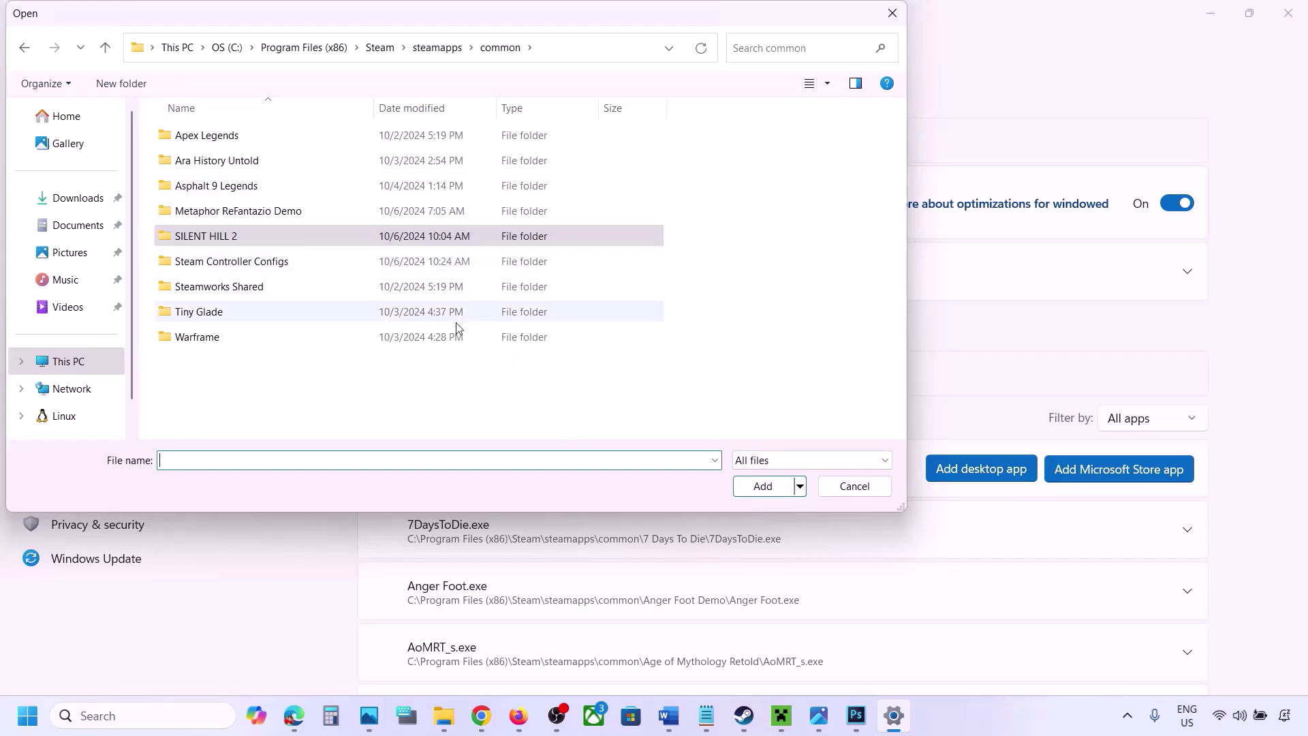
{"action": "left_click", "coordinate": [843, 490]}
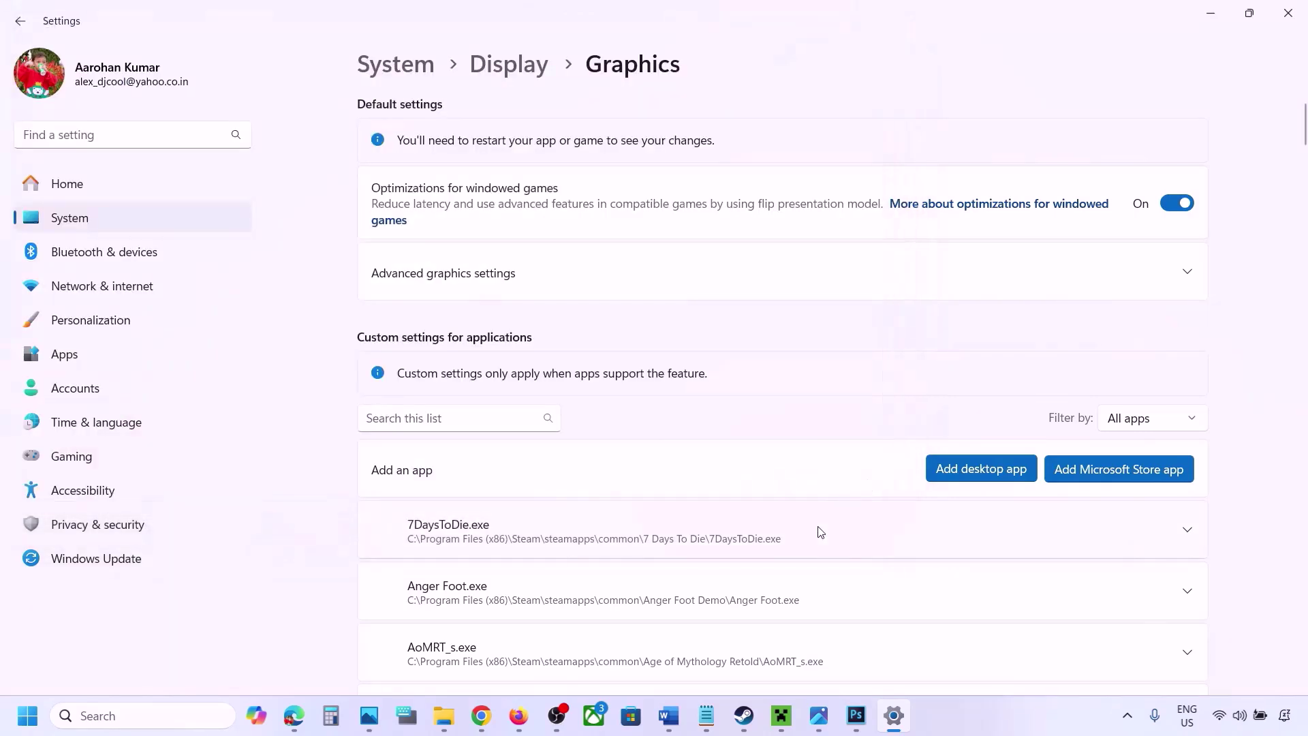
- Keep ChainedTogether-Win64-Shipping's GPU preference on High Performance NVIDIA
{"action": "scroll", "coordinate": [820, 531], "scroll_direction": "down", "scroll_amount": 5}
{"action": "scroll", "coordinate": [820, 530], "scroll_direction": "down", "scroll_amount": 4}
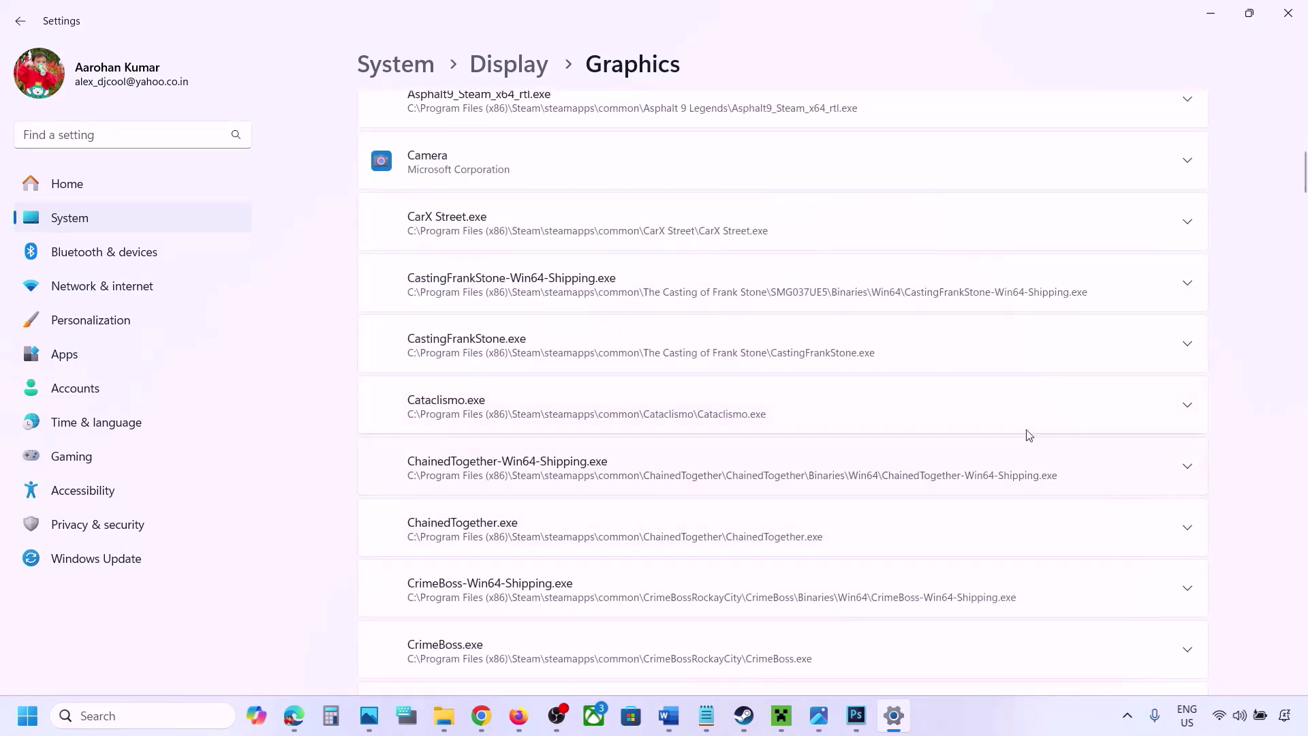
{"action": "left_click", "coordinate": [1186, 472]}
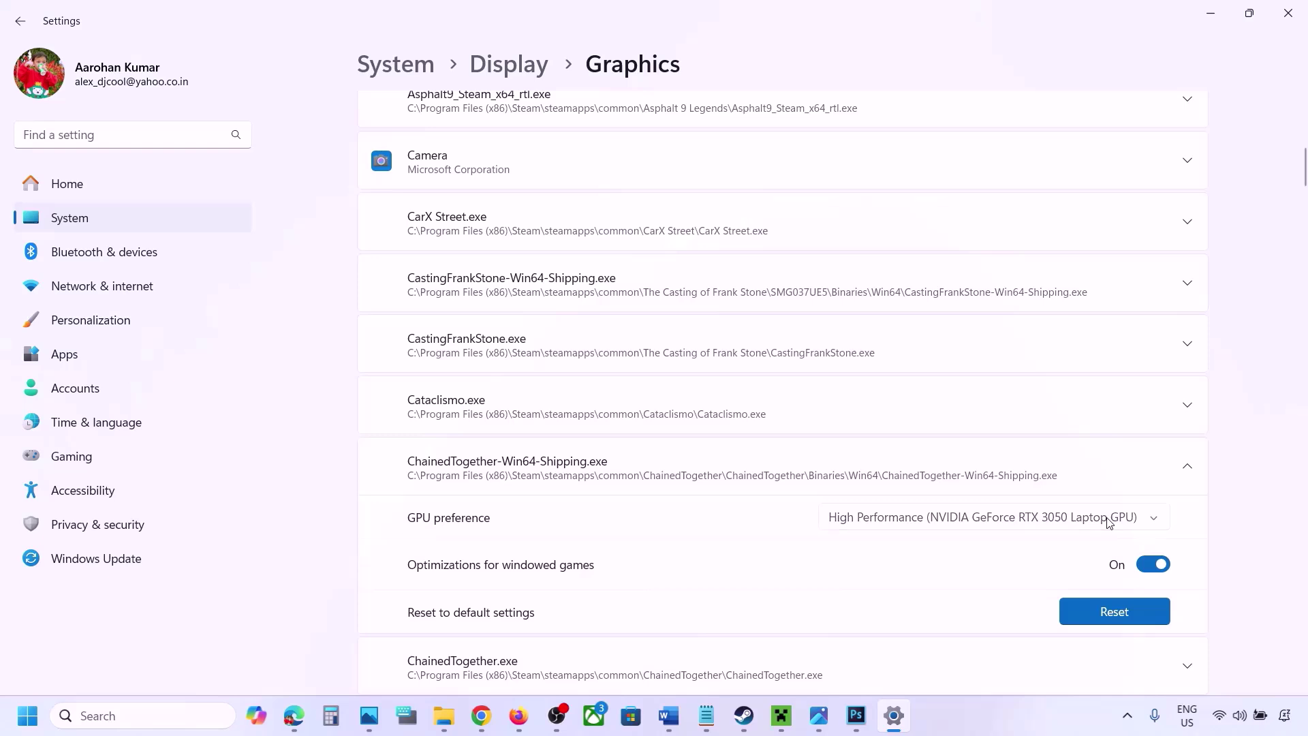
{"action": "left_click", "coordinate": [1057, 518]}
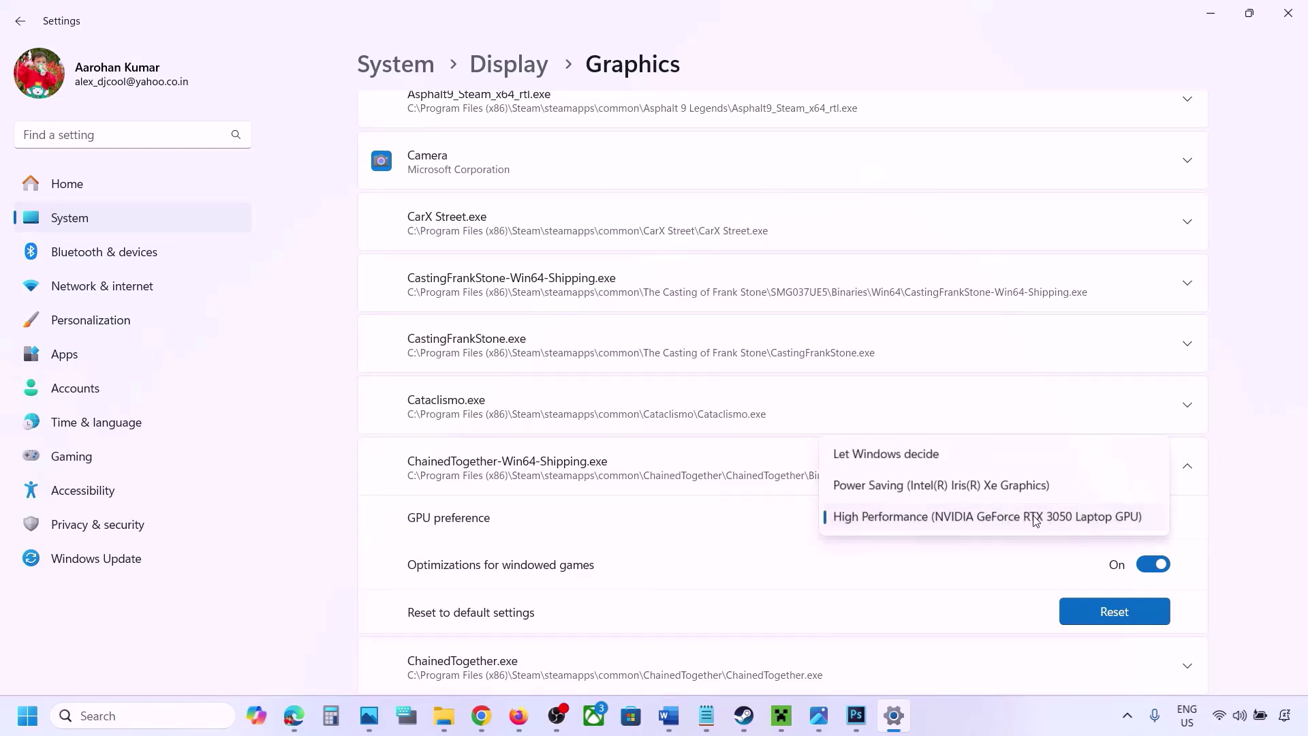
{"action": "left_click", "coordinate": [908, 516]}
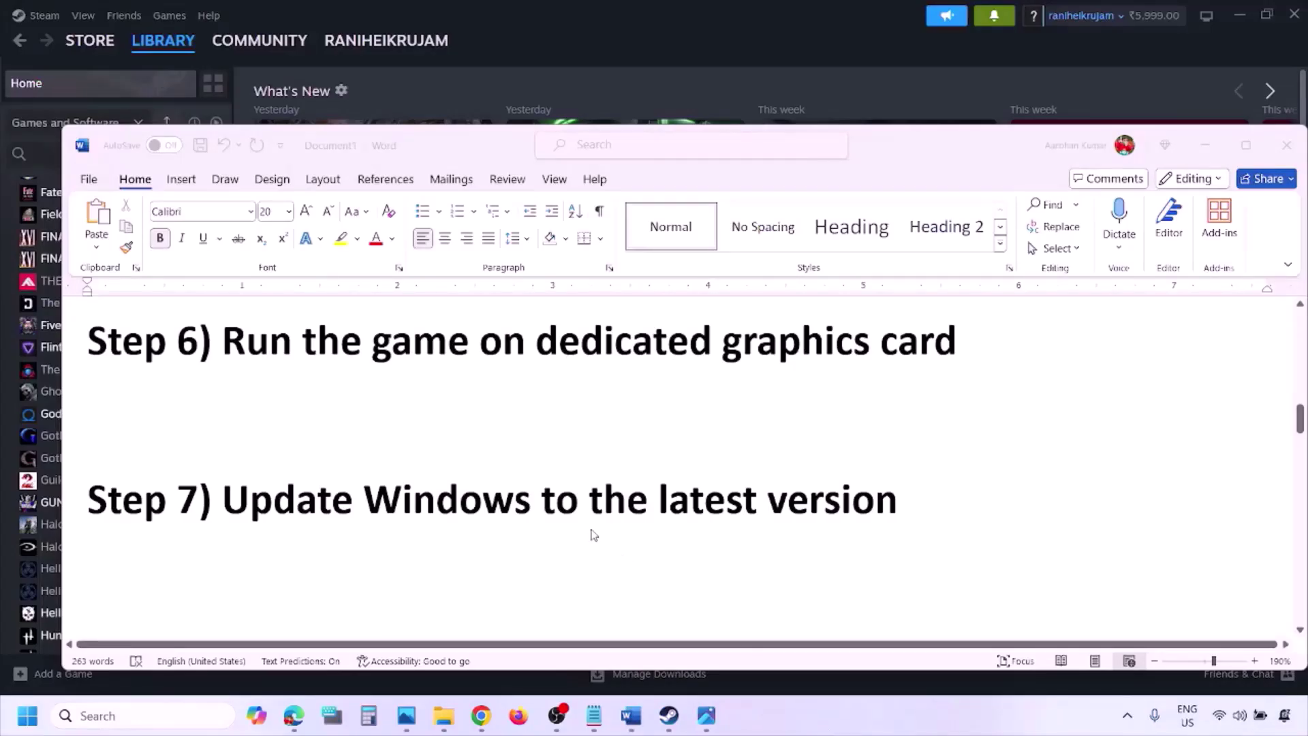
- Select the Step 7 update-Windows text in Word and launch Windows Settings with Win+I
{"action": "left_click", "coordinate": [288, 489]}
{"action": "left_click_drag", "start_coordinate": [223, 500], "coordinate": [880, 518]}
{"action": "key", "text": "super+i"}
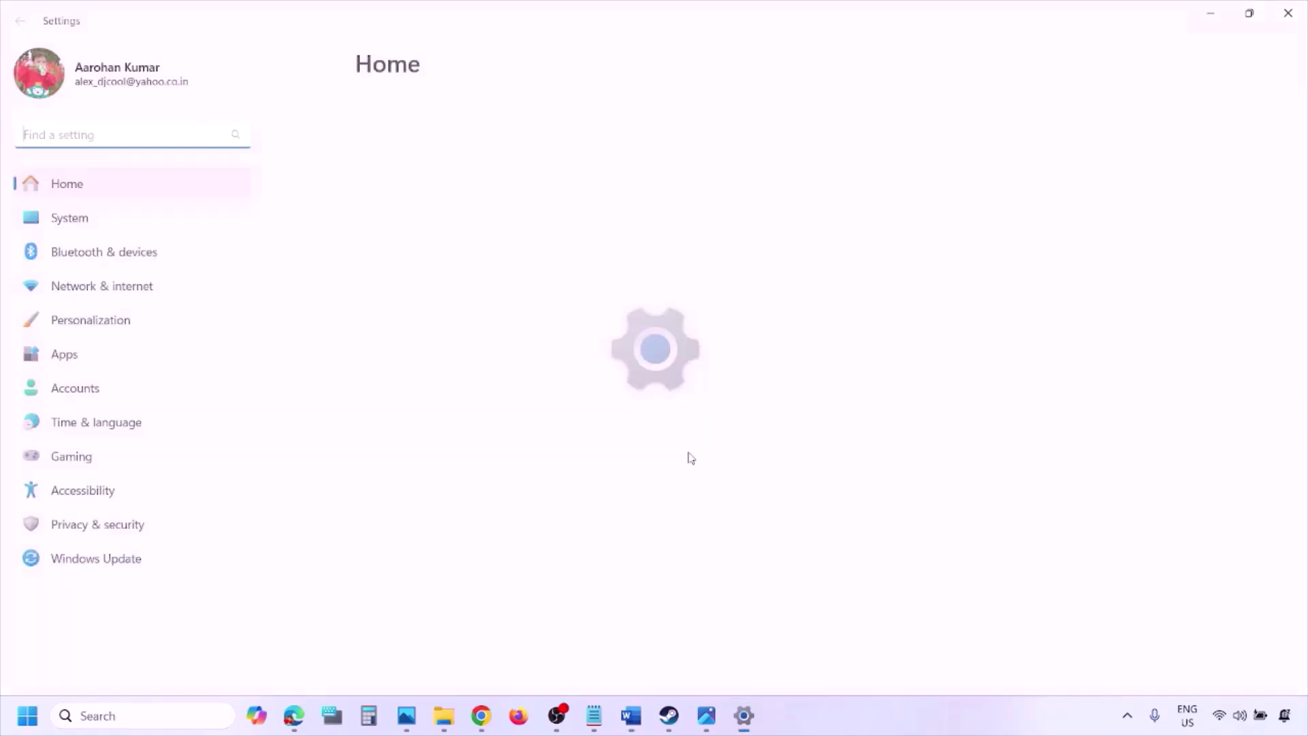
- Check for Windows updates, then point out Restart in the Start power menu
{"action": "left_click", "coordinate": [111, 563]}
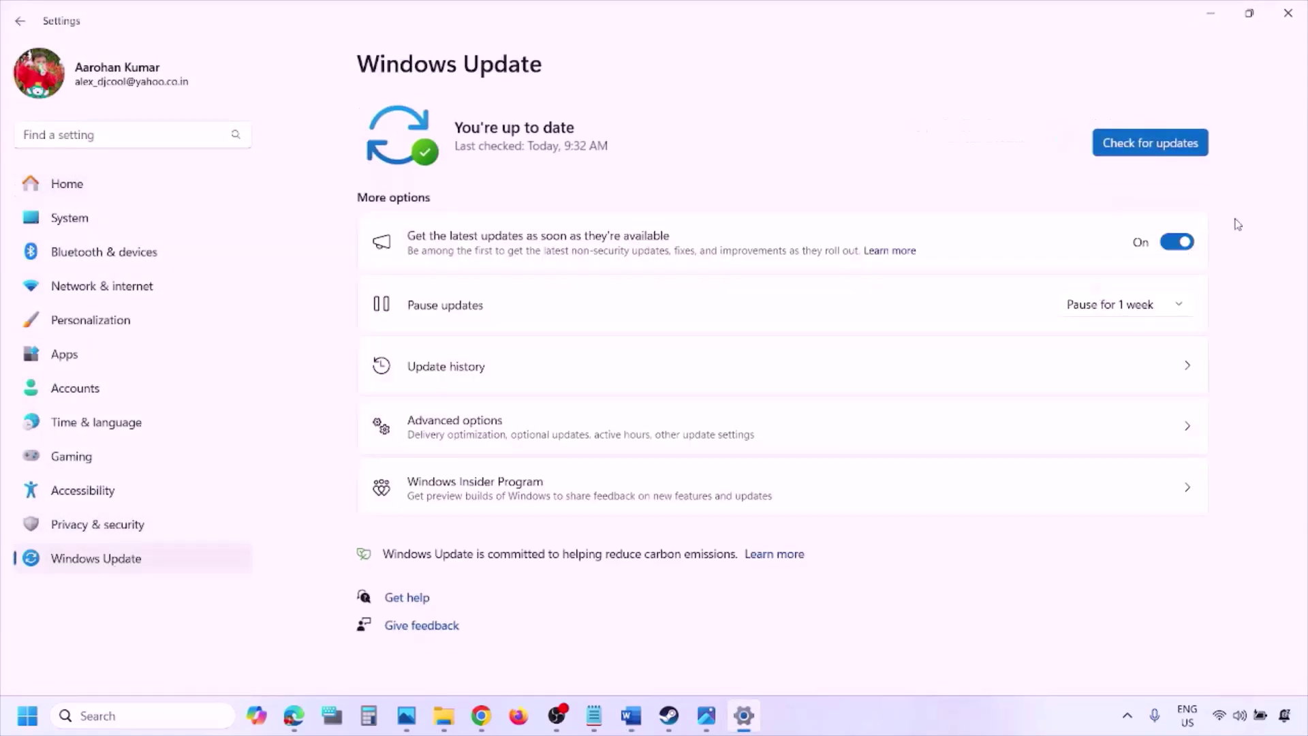
{"action": "left_click", "coordinate": [1124, 146]}
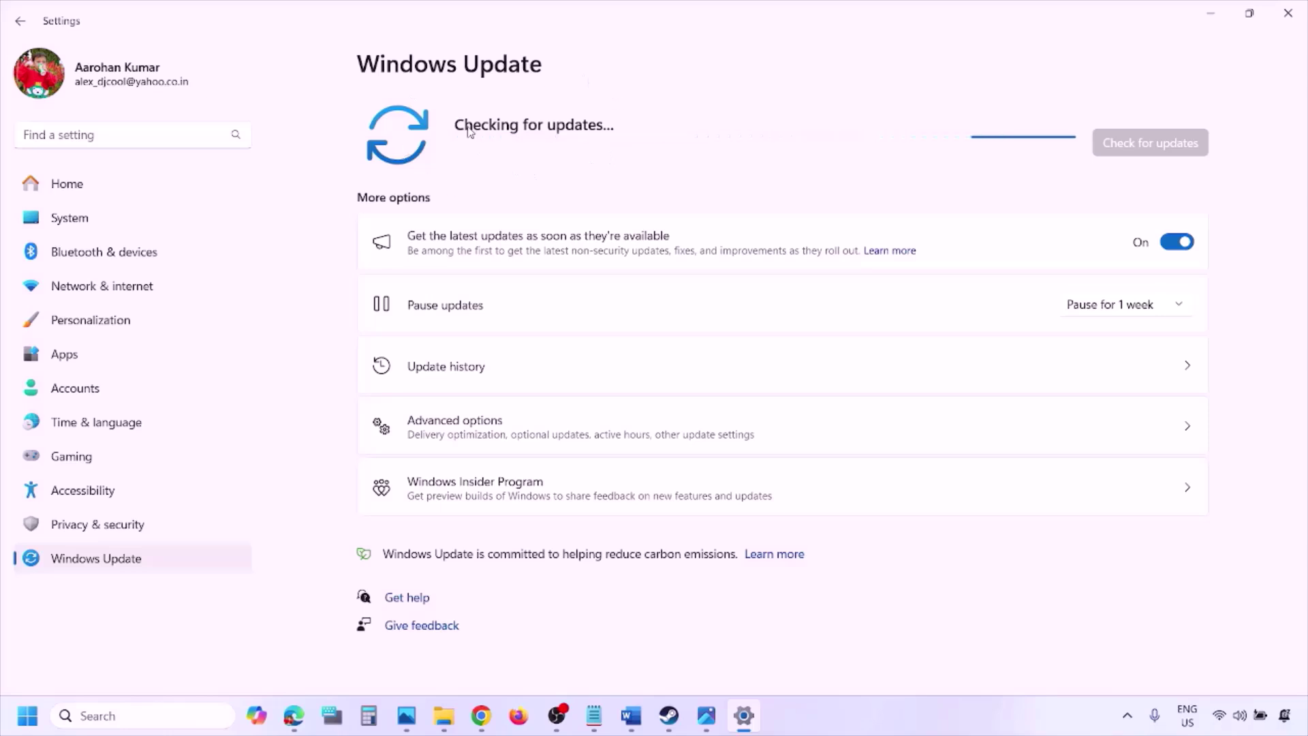
{"action": "left_click", "coordinate": [28, 715]}
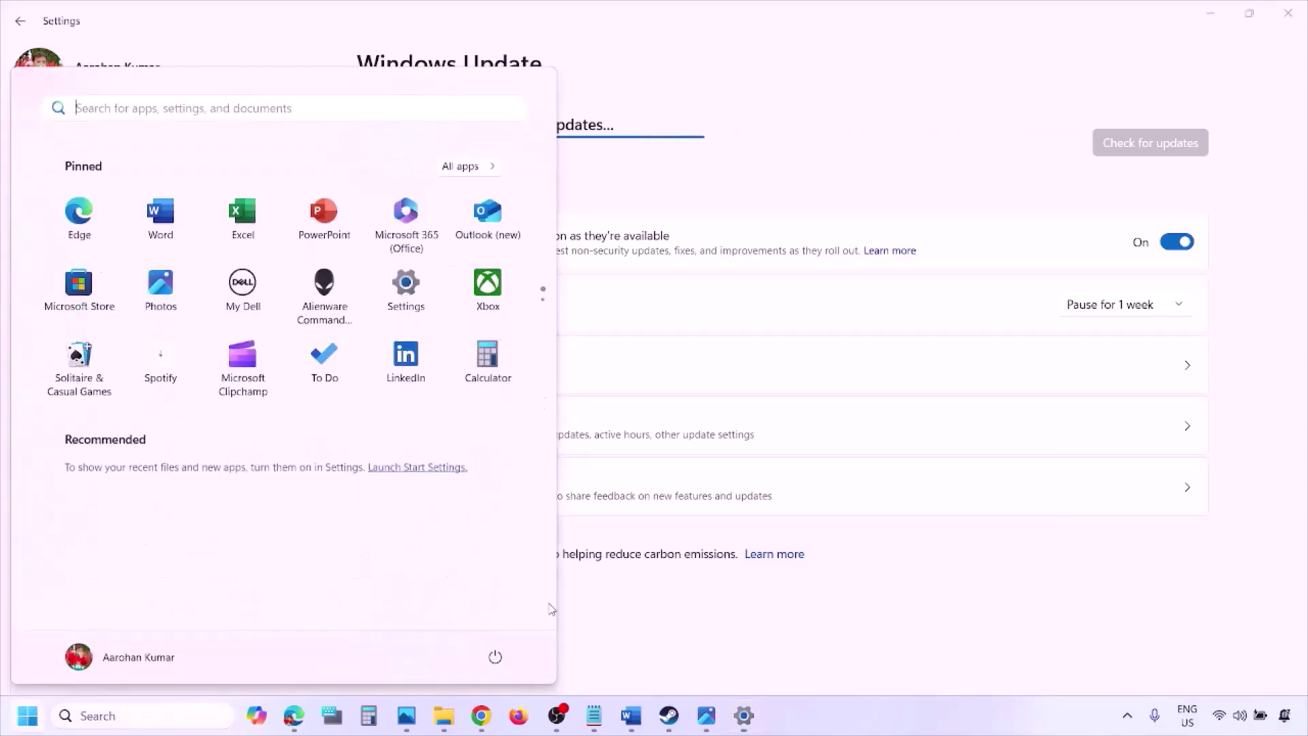
{"action": "left_click", "coordinate": [495, 657]}
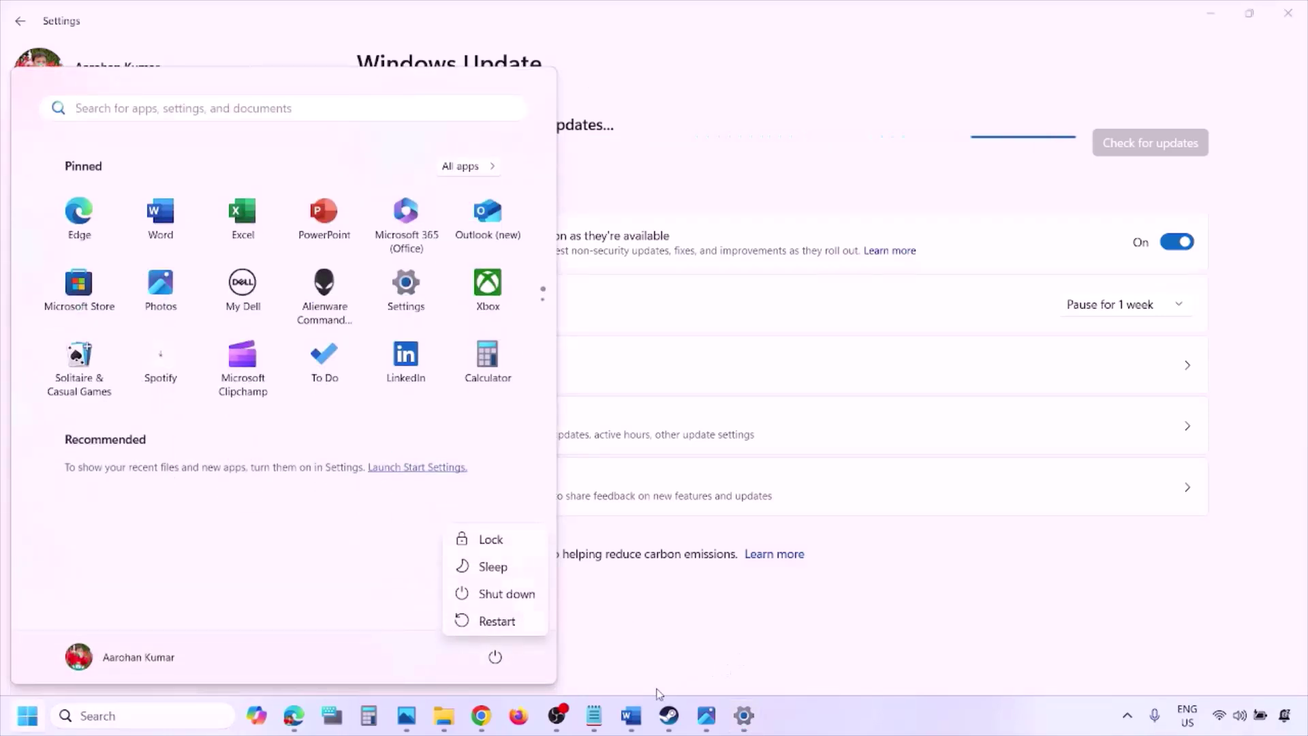
{"action": "left_click", "coordinate": [631, 718]}
- Select the Step 8 Visual C++ download link in Word and bring up Chrome's taskbar menu
{"action": "scroll", "coordinate": [572, 530], "scroll_direction": "down", "scroll_amount": 3}
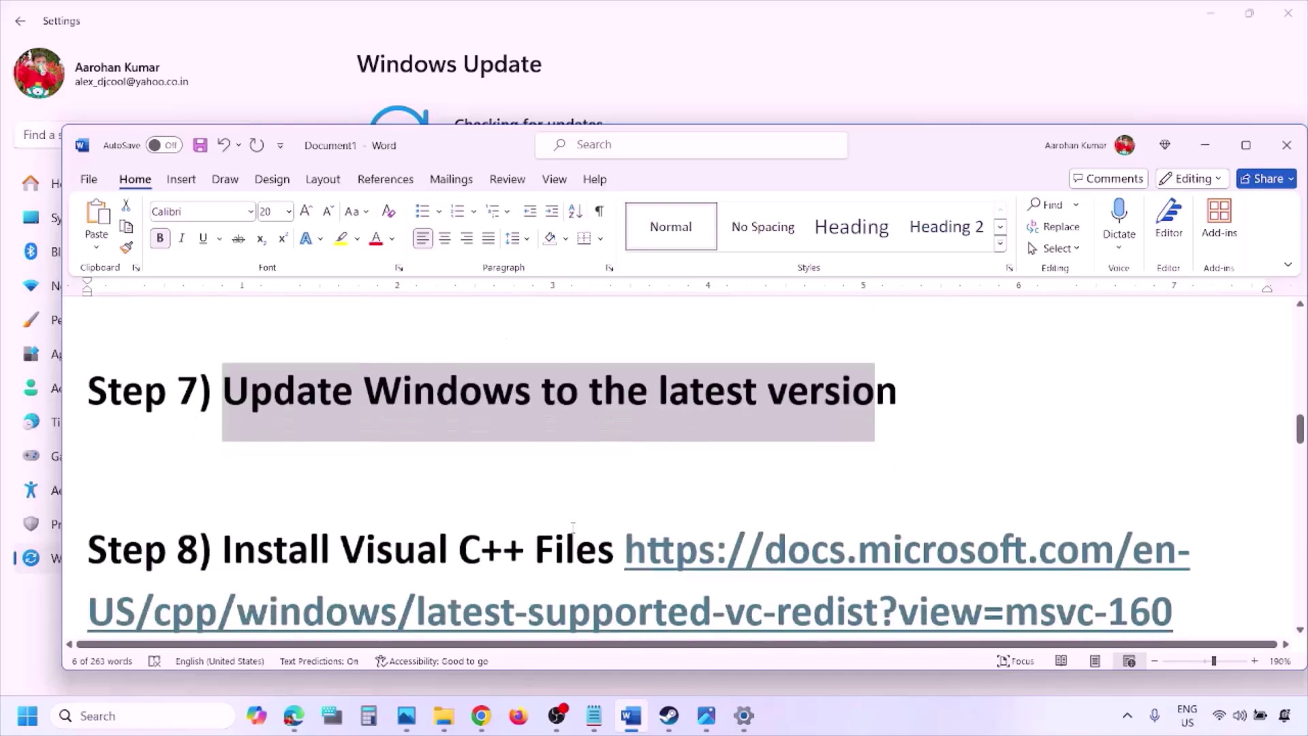
{"action": "left_click_drag", "start_coordinate": [1190, 567], "coordinate": [714, 515]}
{"action": "key", "text": "ctrl+c"}
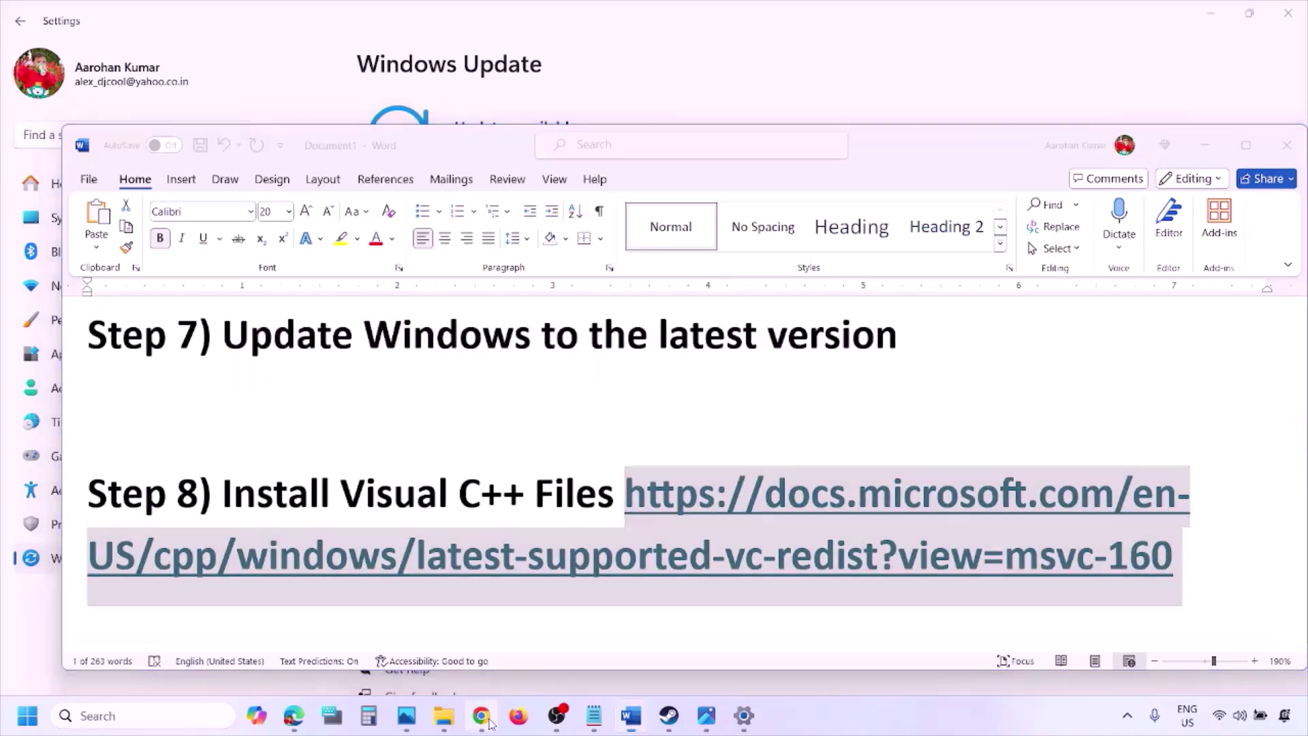
{"action": "right_click", "coordinate": [481, 715]}
- Load the copied Visual C++ Redistributable link in a new Chrome window
{"action": "left_click", "coordinate": [426, 566]}
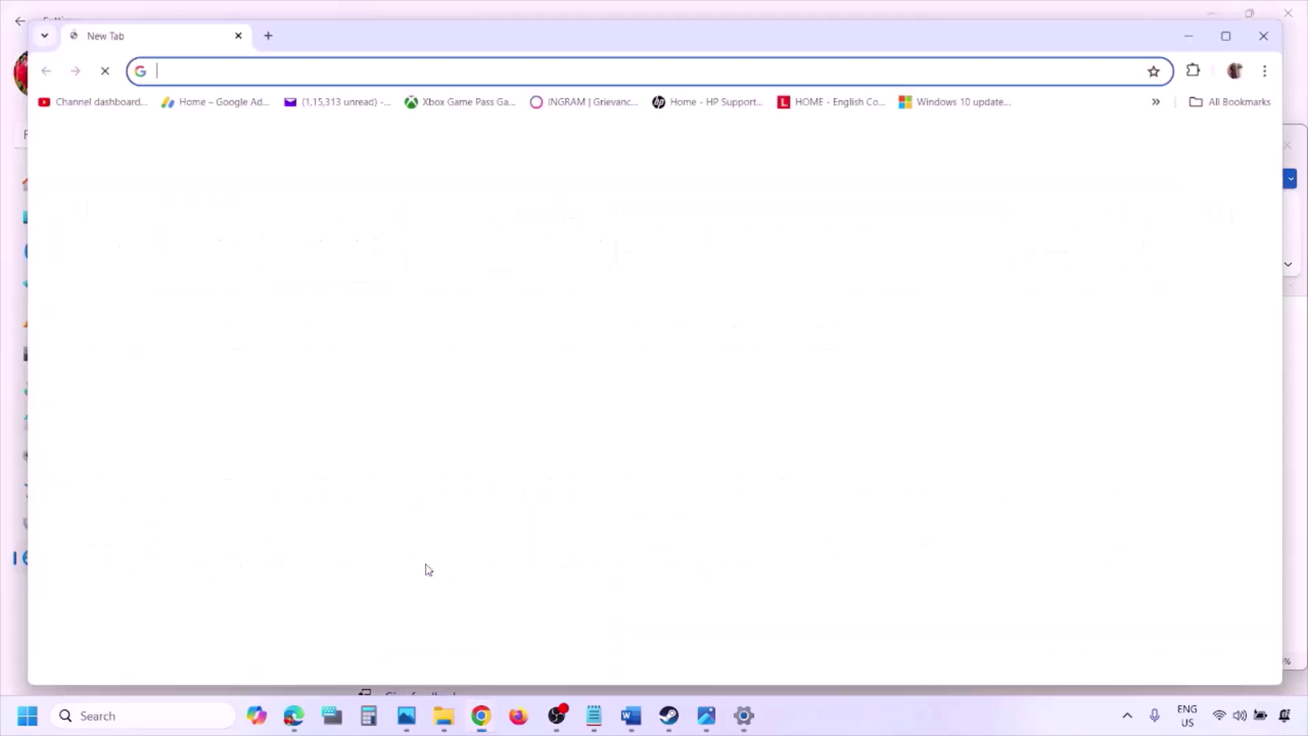
{"action": "key", "text": "ctrl+v"}
{"action": "key", "text": "Return"}
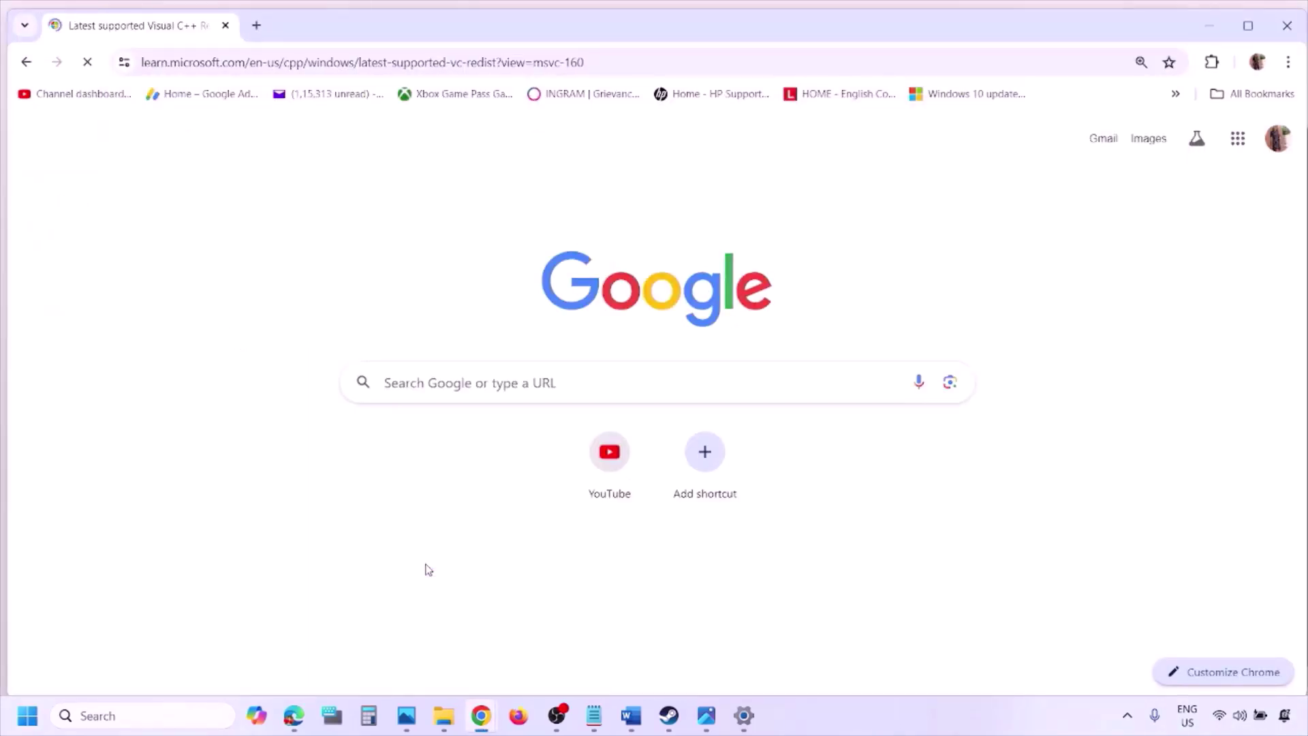
- Scroll to the latest Redistributable version table and highlight the X86 download link
{"action": "scroll", "coordinate": [568, 402], "scroll_direction": "down", "scroll_amount": 4}
{"action": "scroll", "coordinate": [569, 402], "scroll_direction": "down", "scroll_amount": 6}
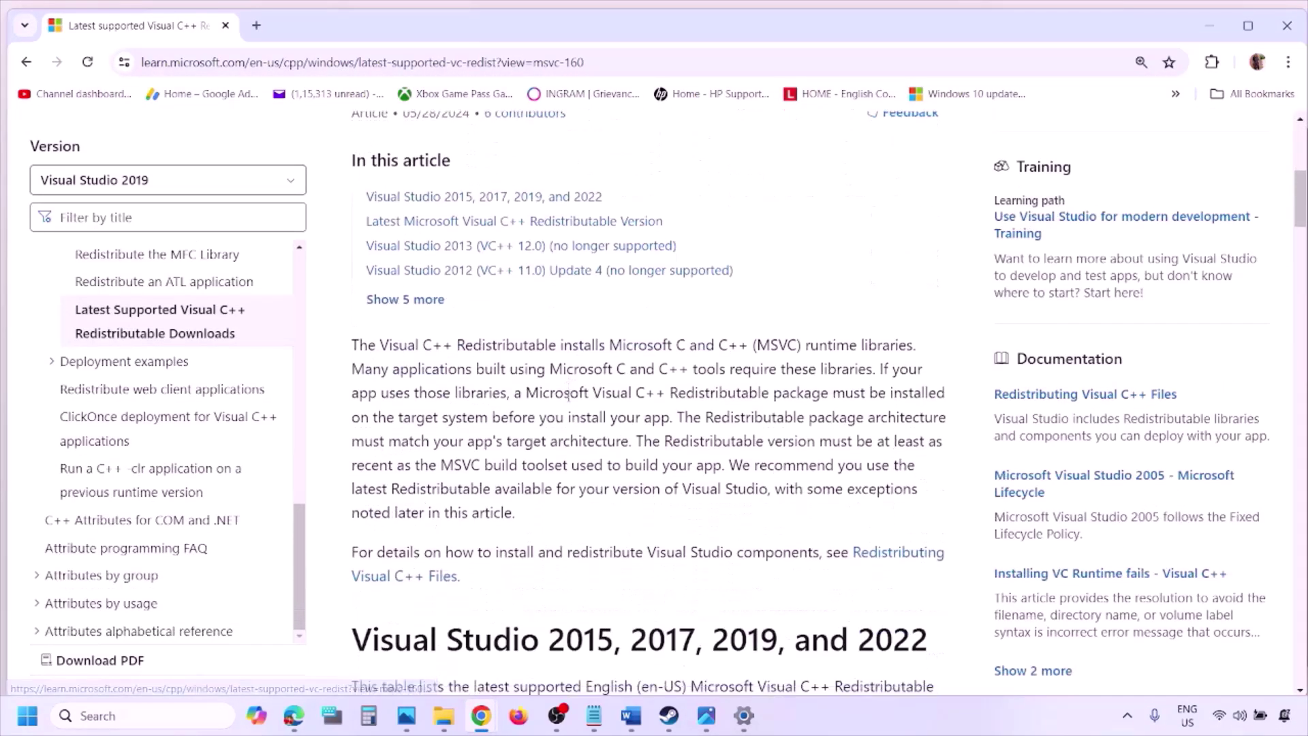
{"action": "left_click_drag", "start_coordinate": [421, 371], "coordinate": [878, 368]}
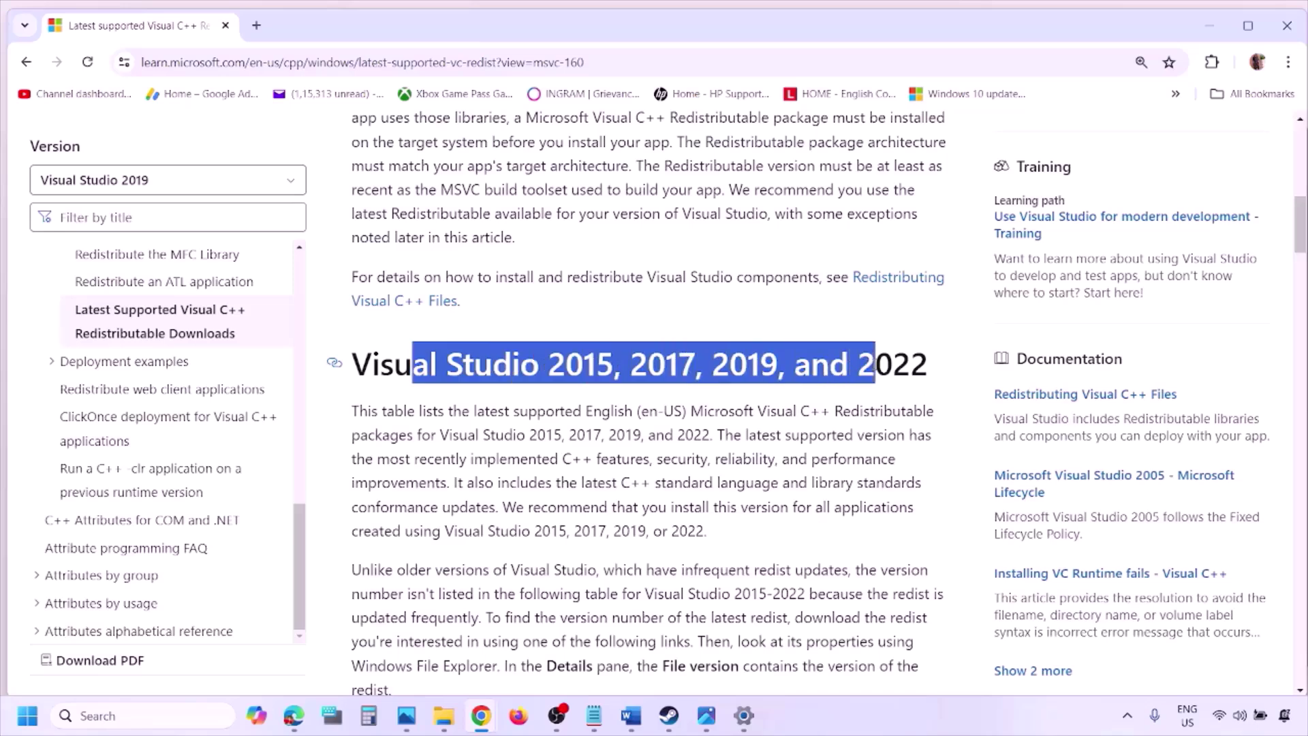
{"action": "scroll", "coordinate": [574, 490], "scroll_direction": "down", "scroll_amount": 5}
{"action": "scroll", "coordinate": [574, 489], "scroll_direction": "down", "scroll_amount": 4}
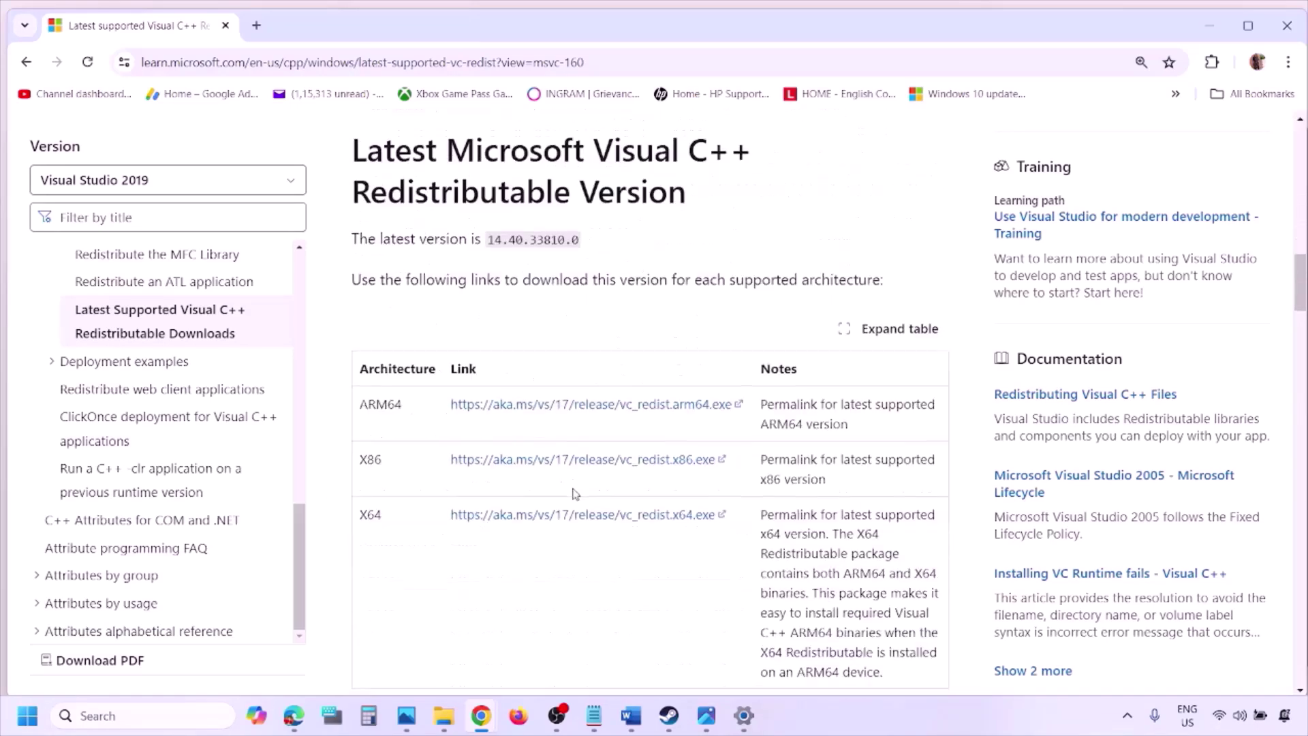
{"action": "double_click", "coordinate": [370, 392]}
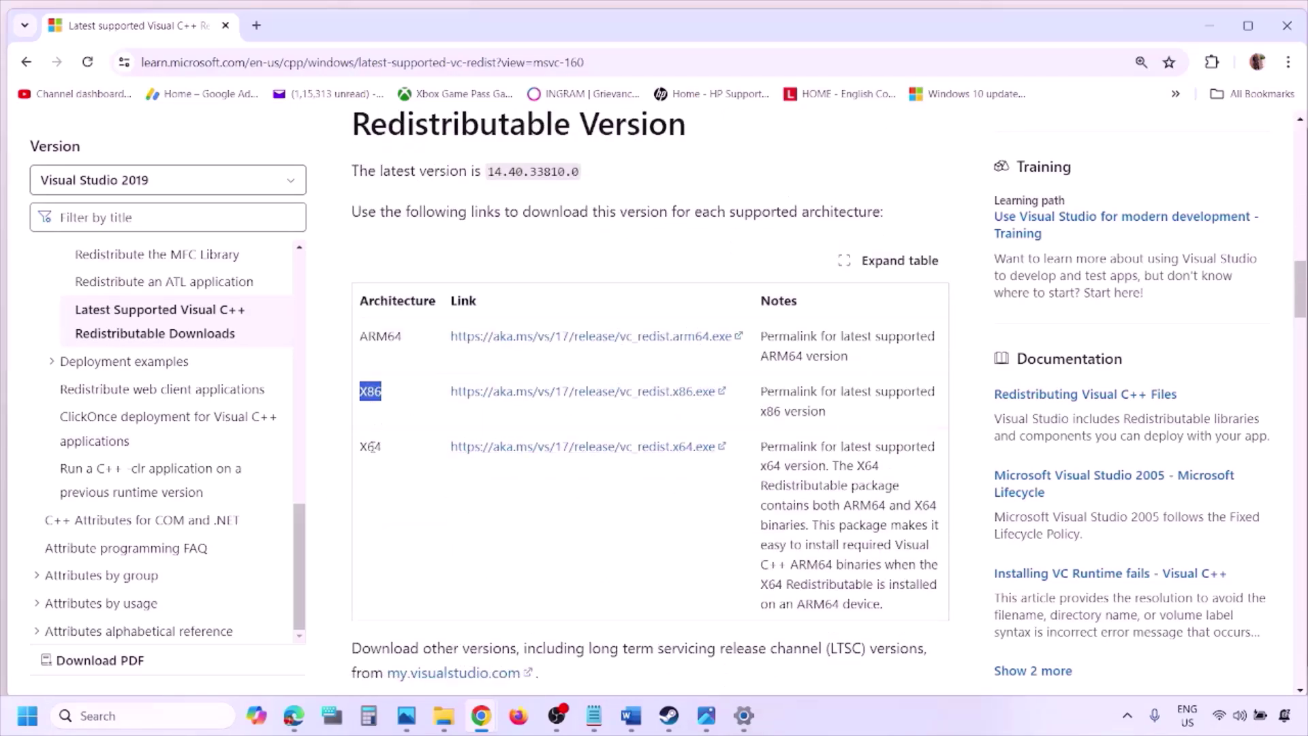
{"action": "double_click", "coordinate": [371, 448]}
{"action": "double_click", "coordinate": [370, 392]}
{"action": "left_click_drag", "start_coordinate": [370, 393], "coordinate": [642, 399]}
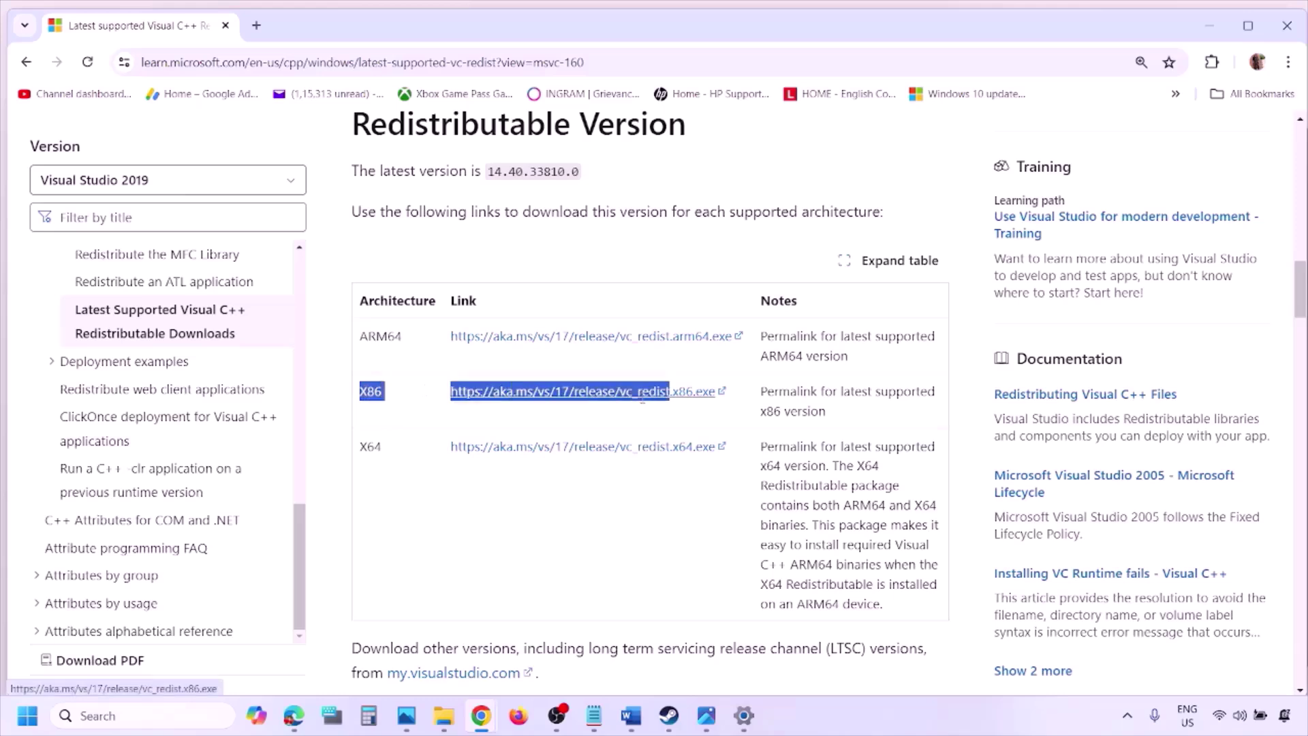
- Download and run the x86 and x64 Visual C++ Redistributable installers, choosing Repair in each
{"action": "left_click", "coordinate": [643, 402]}
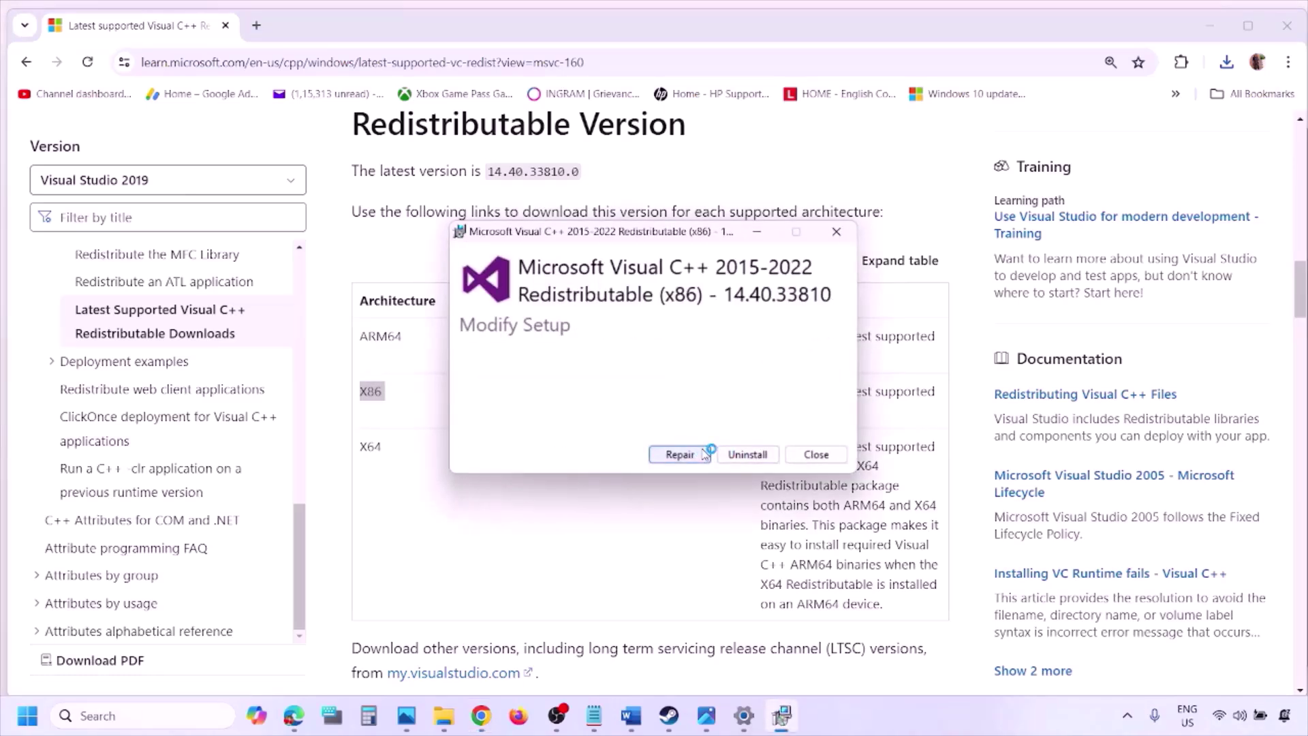
{"action": "left_click", "coordinate": [701, 454]}
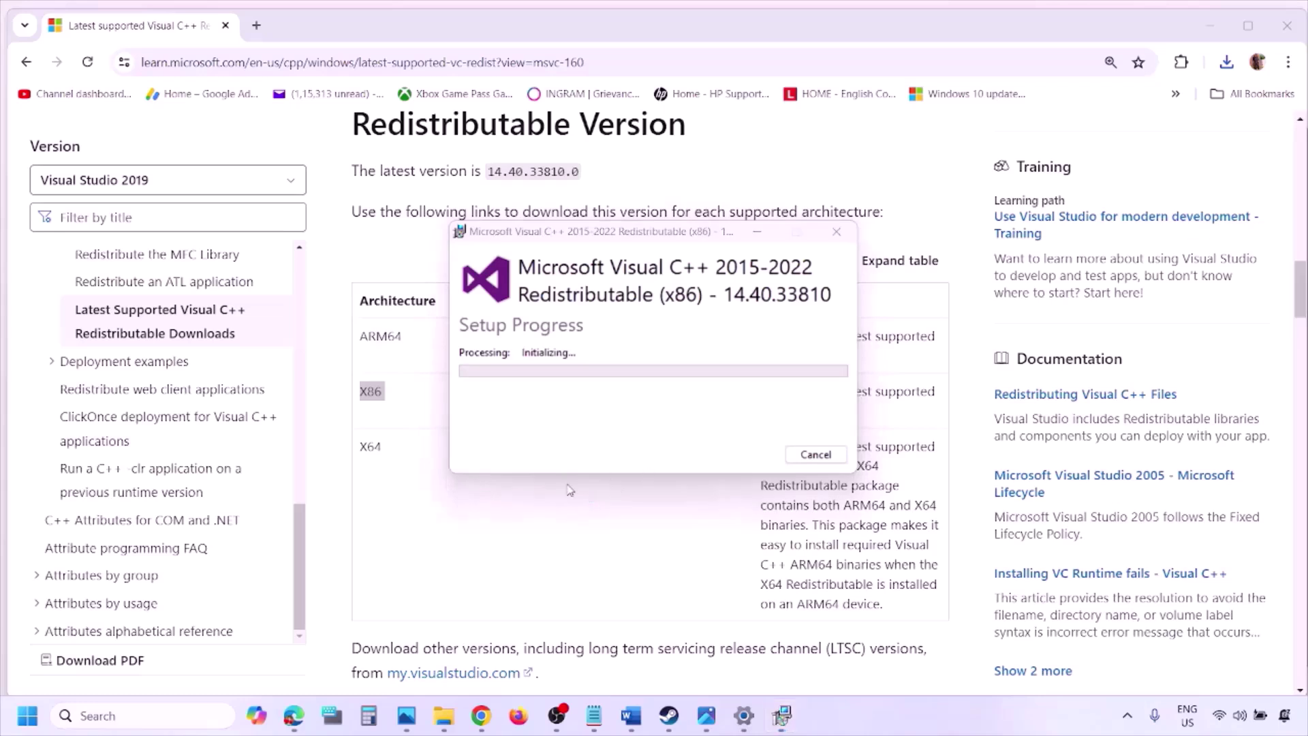
{"action": "double_click", "coordinate": [370, 446]}
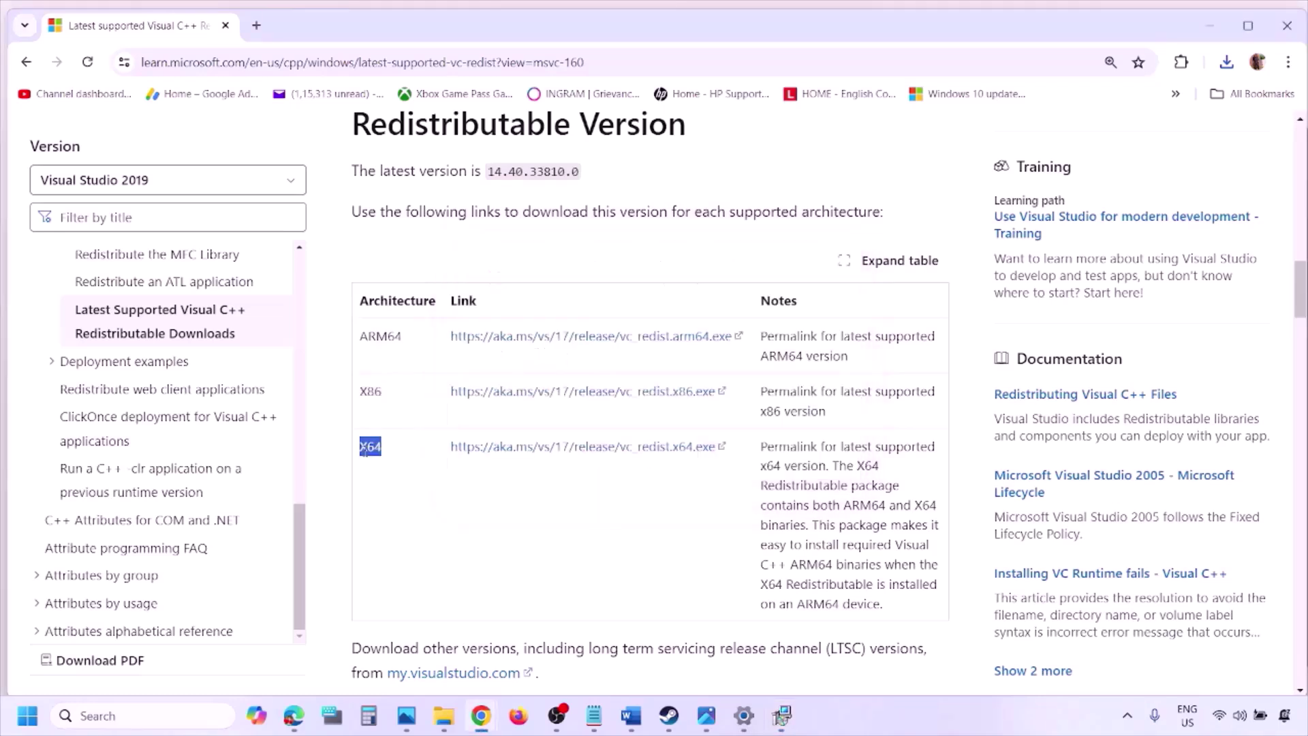
{"action": "left_click", "coordinate": [594, 450]}
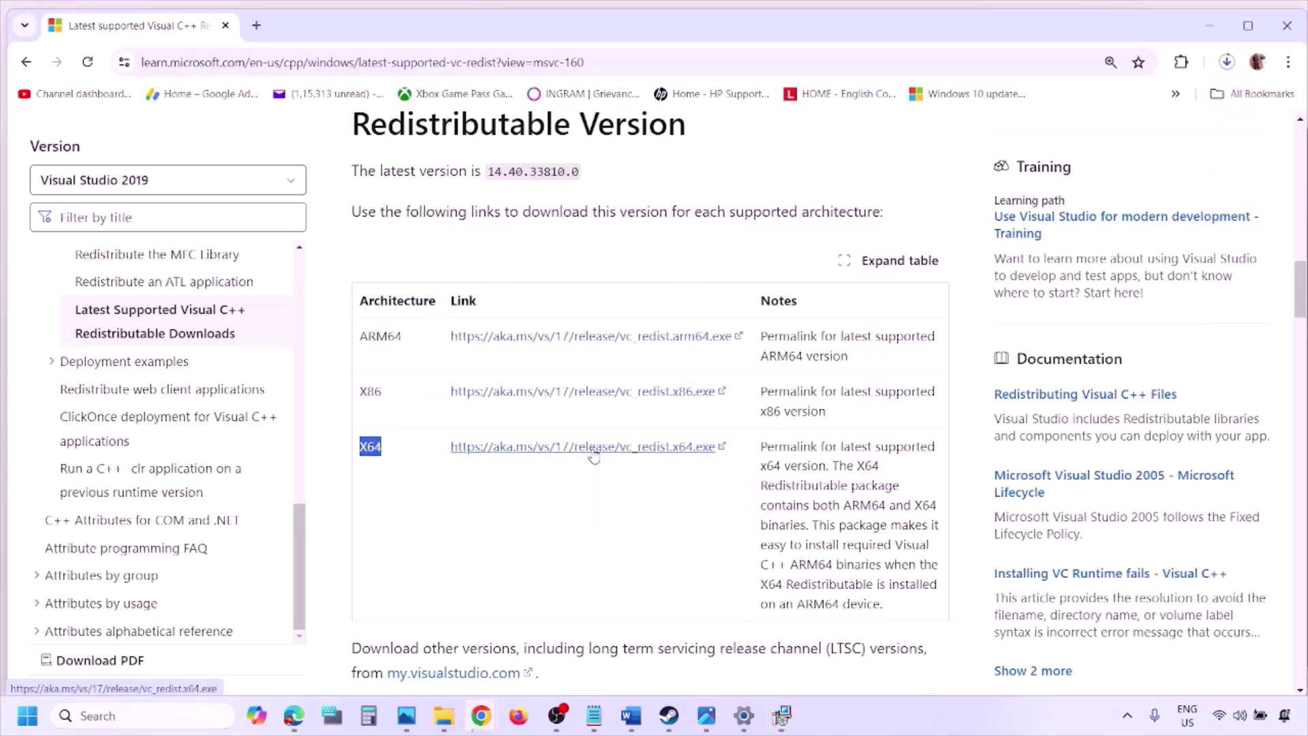
{"action": "left_click", "coordinate": [782, 714]}
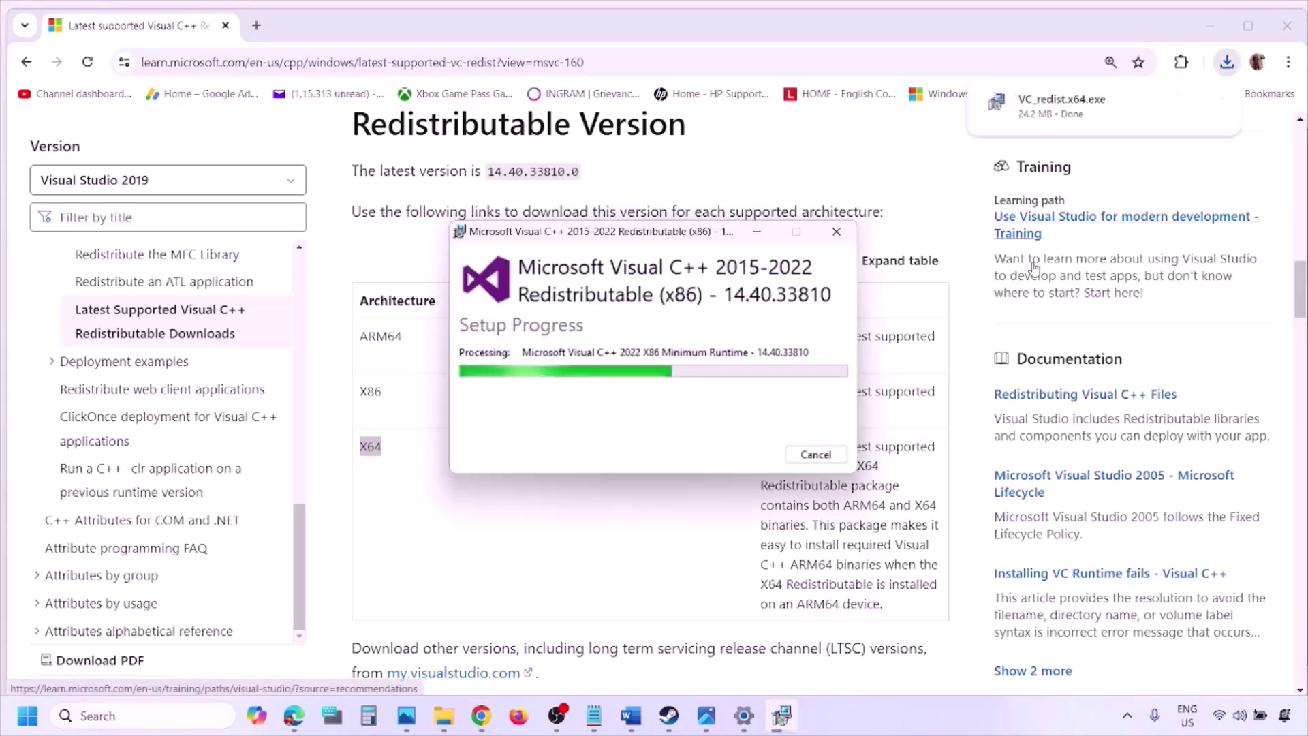
{"action": "left_click", "coordinate": [1090, 115]}
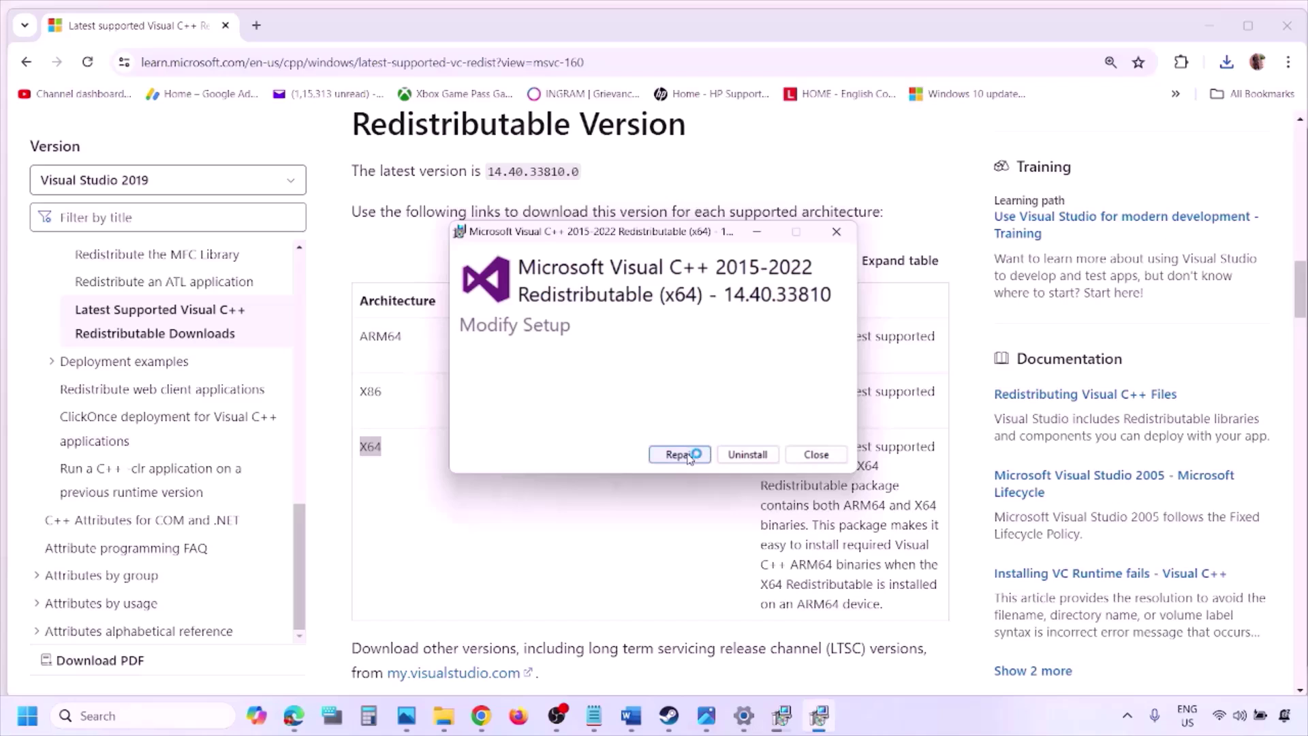
{"action": "left_click", "coordinate": [688, 456]}
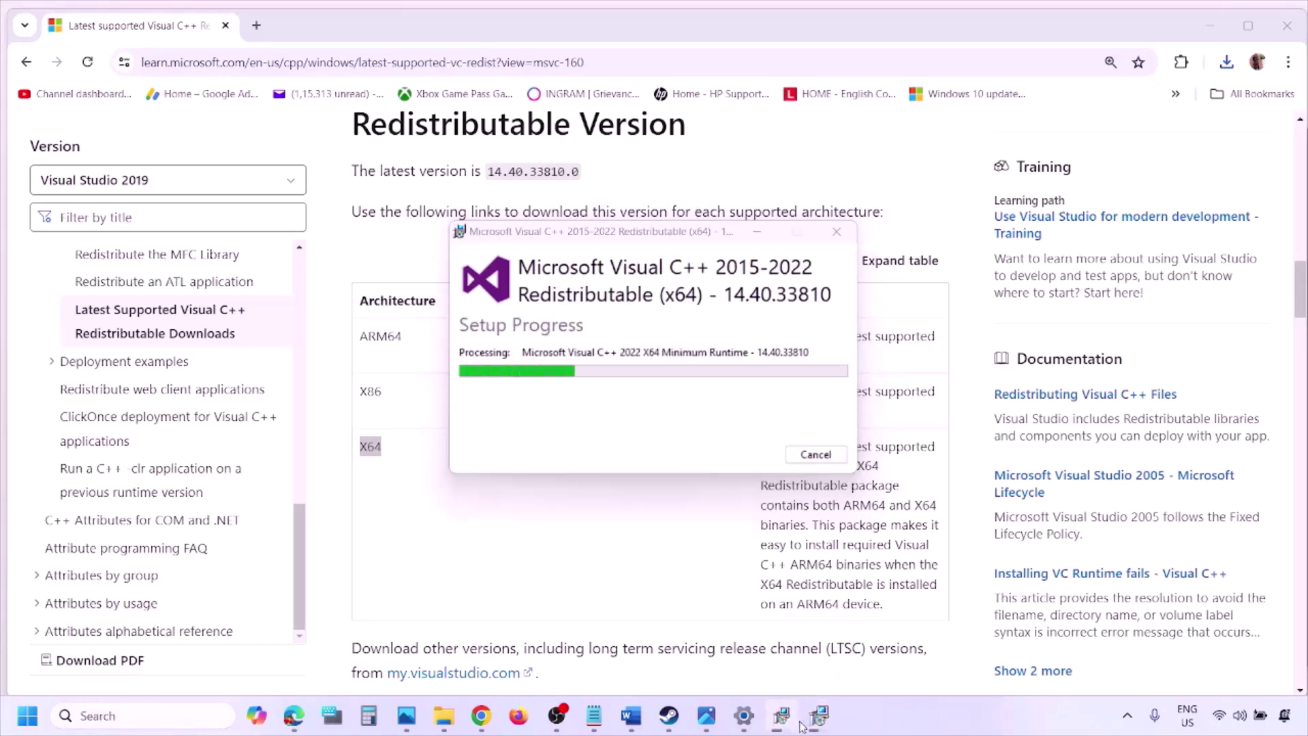
- Move both setup windows aside and show the Start power options without restarting
{"action": "left_click_drag", "start_coordinate": [718, 231], "coordinate": [415, 291]}
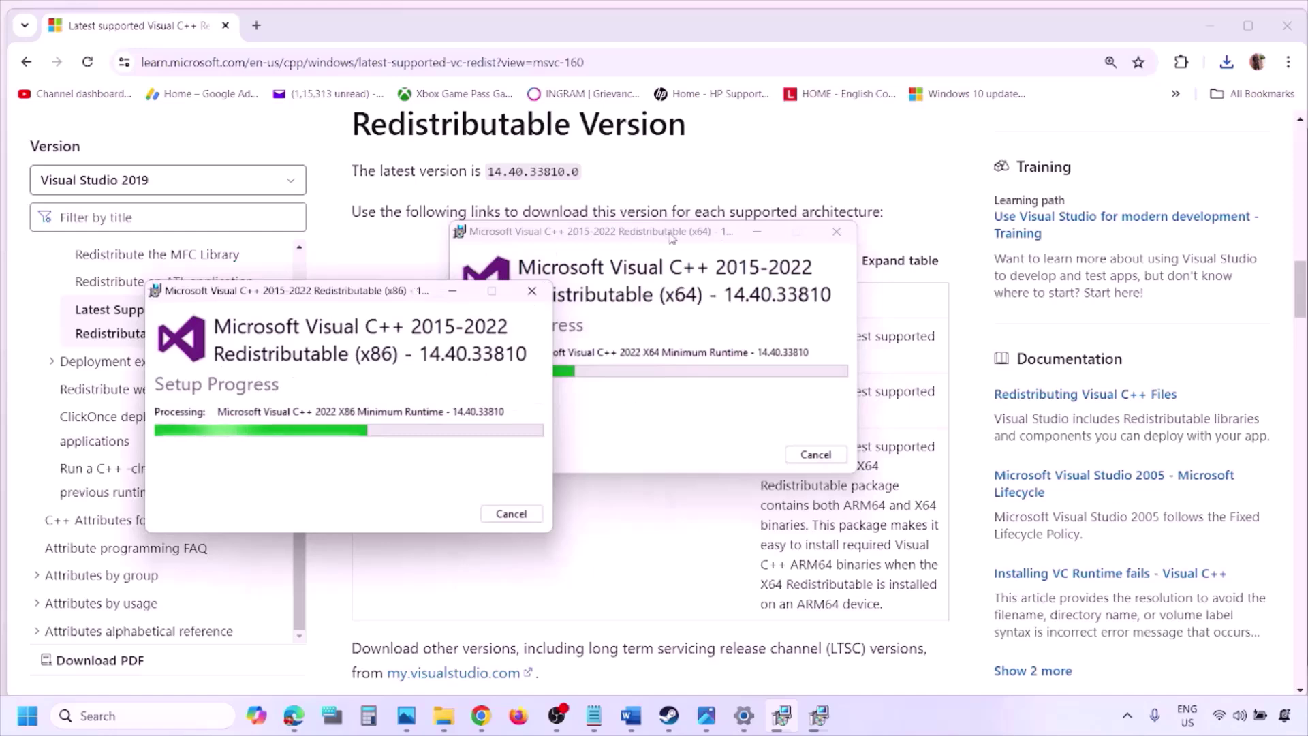
{"action": "left_click_drag", "start_coordinate": [671, 240], "coordinate": [828, 310]}
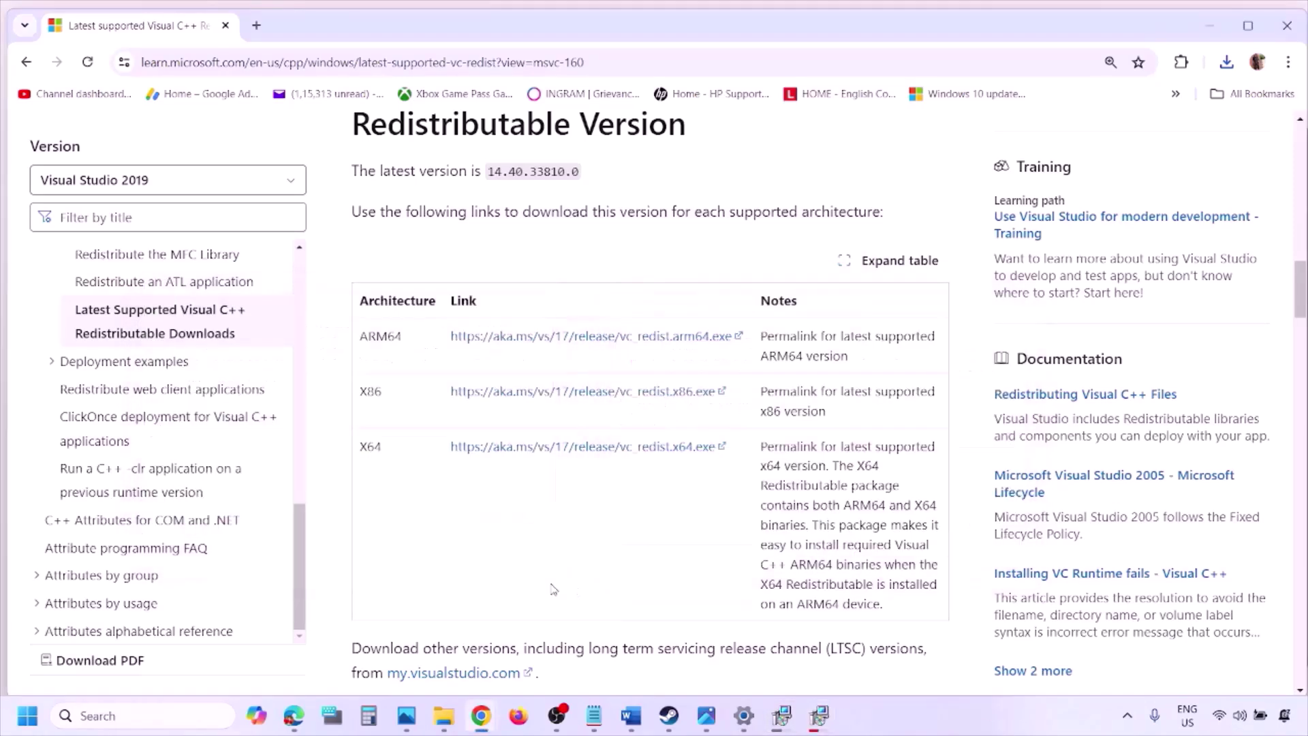
{"action": "left_click", "coordinate": [25, 722]}
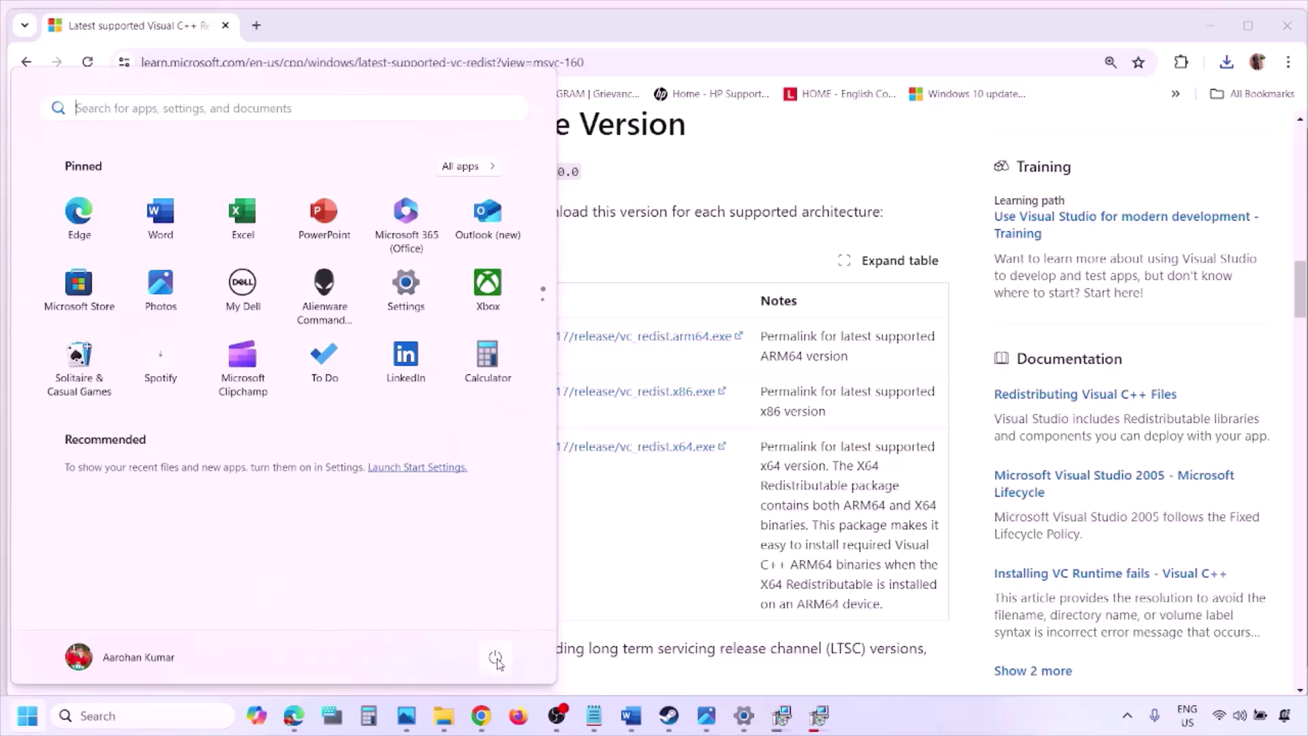
{"action": "left_click", "coordinate": [495, 656]}
{"action": "left_click", "coordinate": [678, 577]}
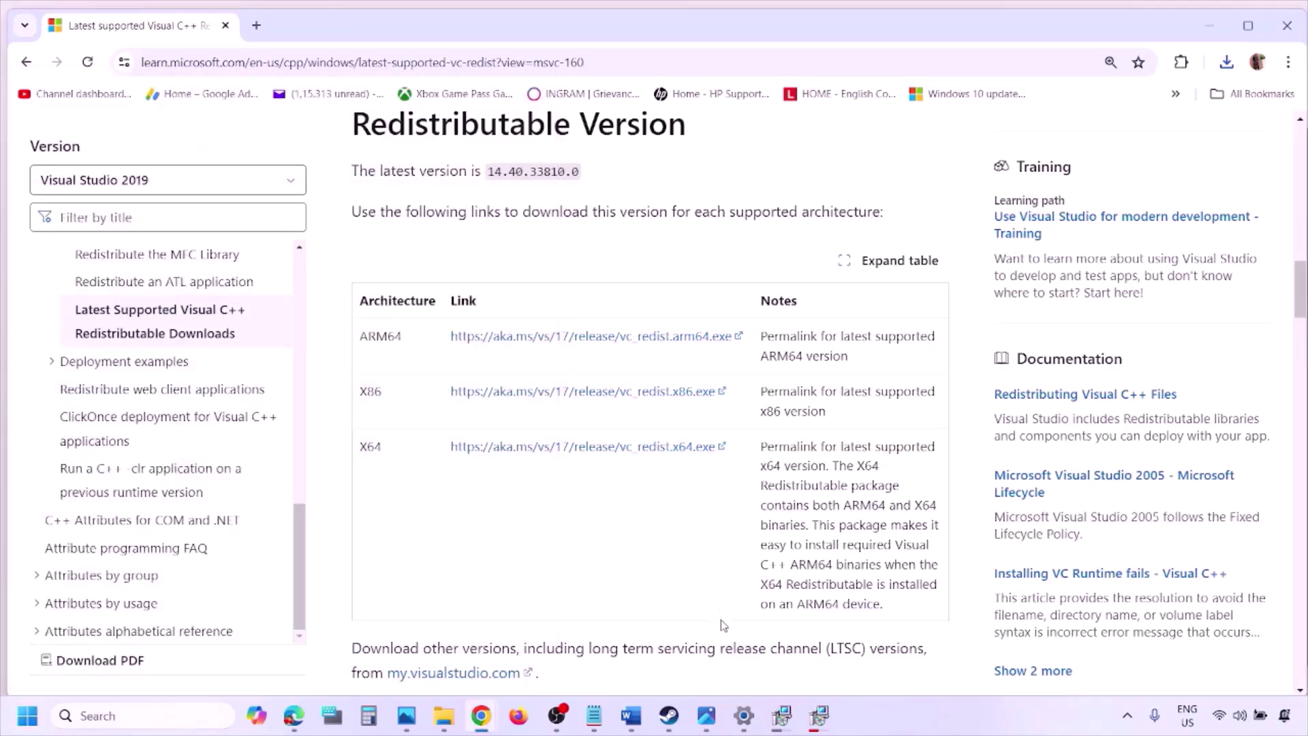
- Bring Word back, scroll to Step 9 and maximize the window
{"action": "left_click", "coordinate": [631, 716]}
{"action": "scroll", "coordinate": [561, 462], "scroll_direction": "down", "scroll_amount": 2}
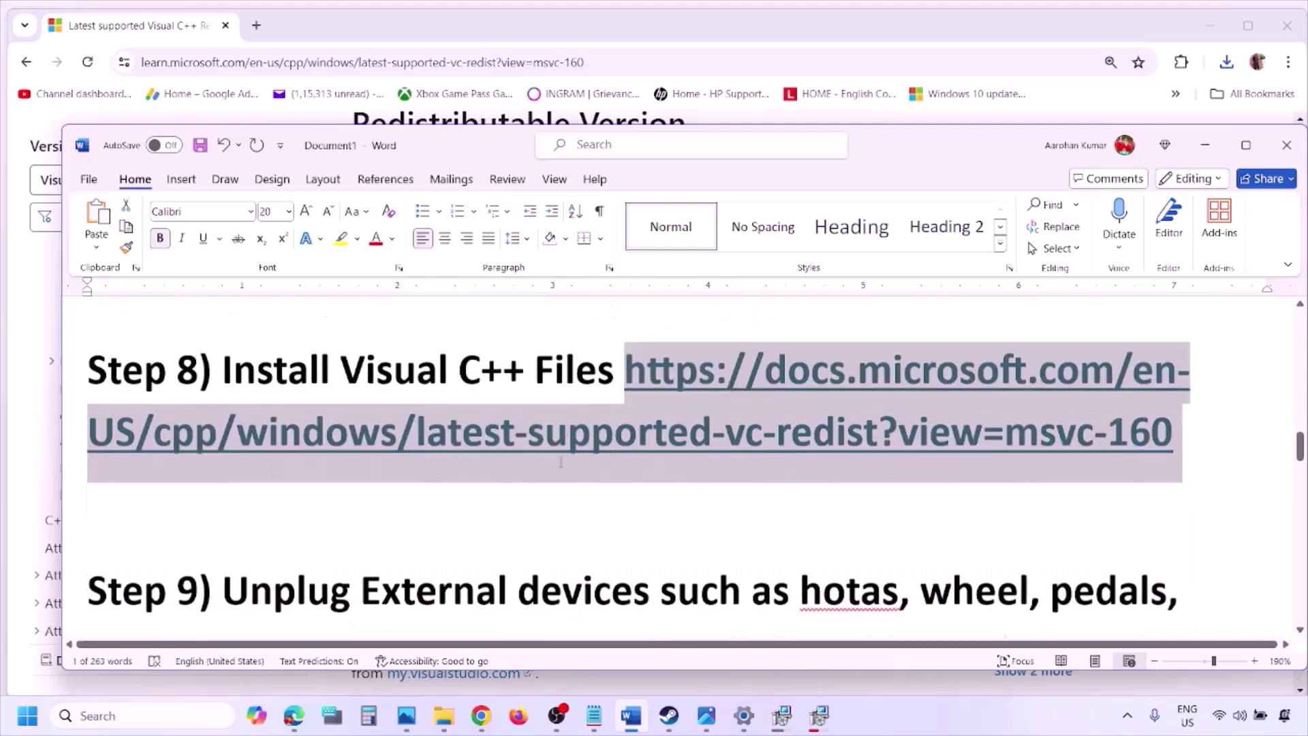
{"action": "scroll", "coordinate": [561, 462], "scroll_direction": "down", "scroll_amount": 3}
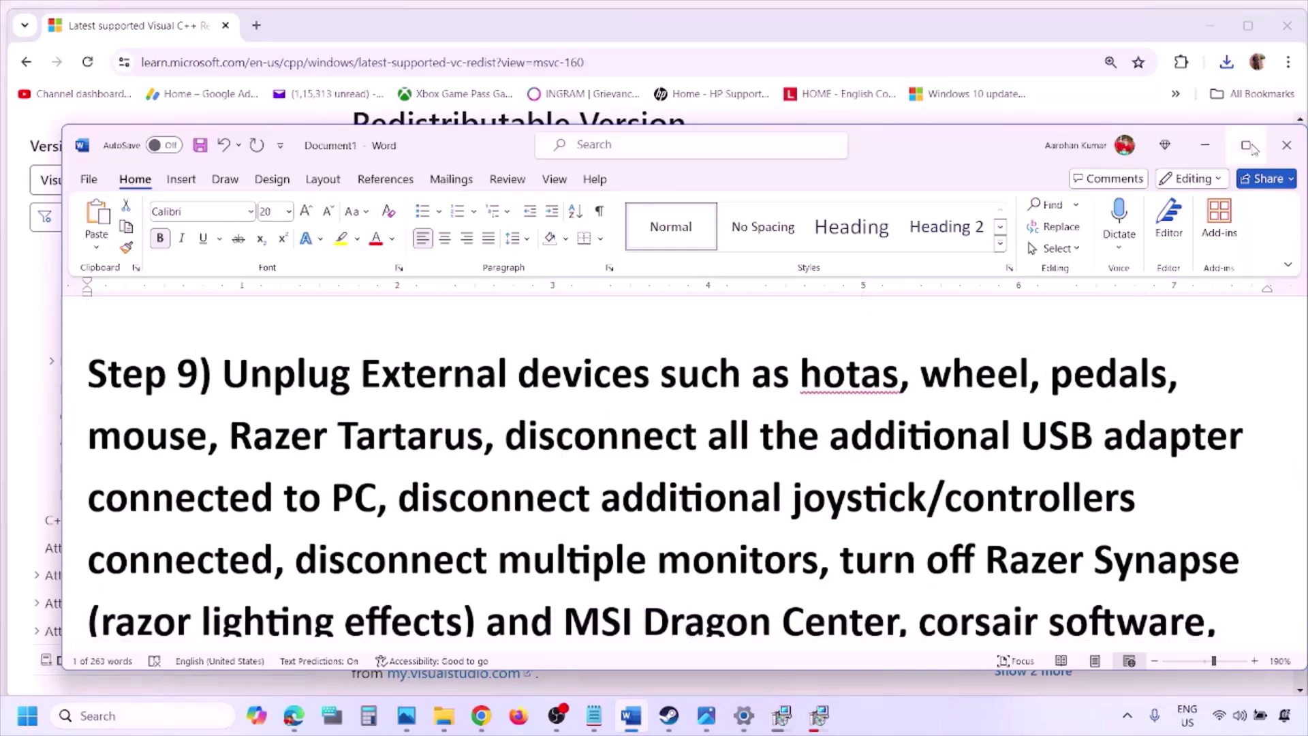
{"action": "left_click", "coordinate": [1247, 146]}
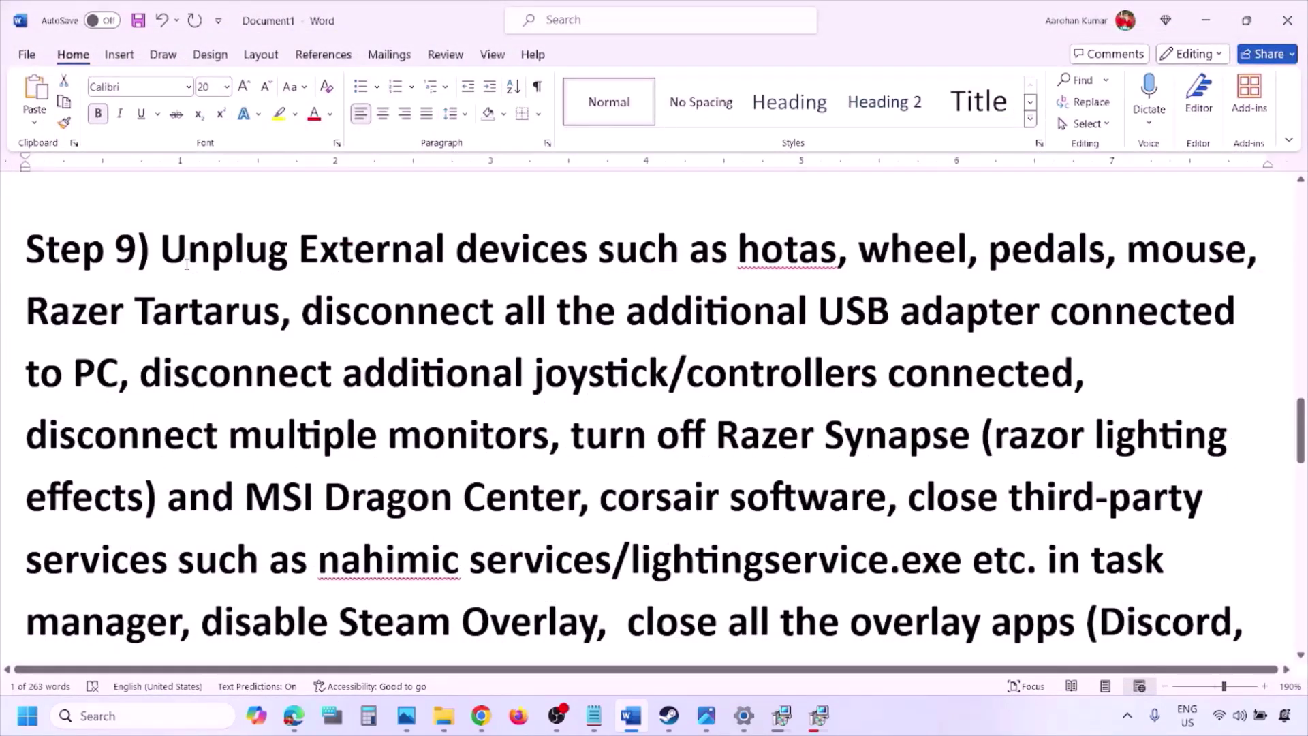
- Highlight Step 9's advice: unplug external devices, joysticks/controllers, extra monitors, disable Steam Overlay
{"action": "left_click_drag", "start_coordinate": [164, 254], "coordinate": [1048, 320]}
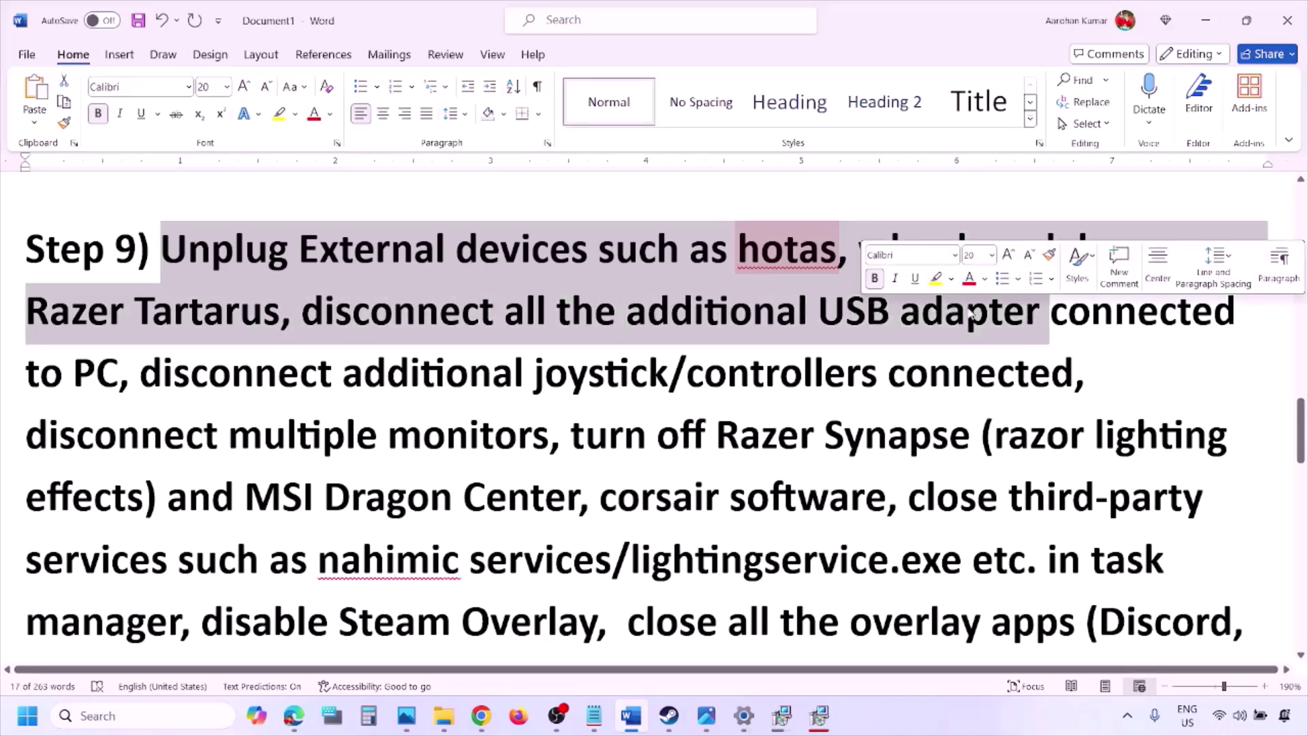
{"action": "left_click", "coordinate": [969, 308]}
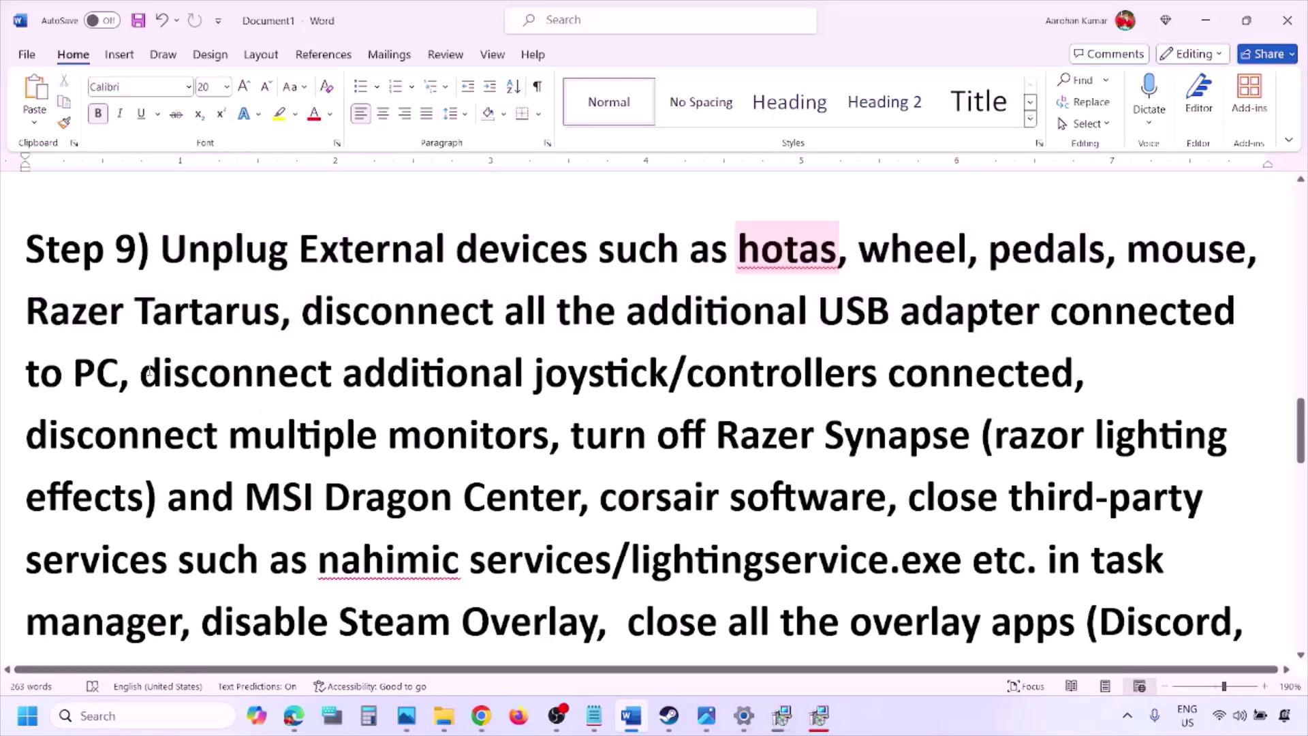
{"action": "left_click_drag", "start_coordinate": [141, 373], "coordinate": [1075, 376]}
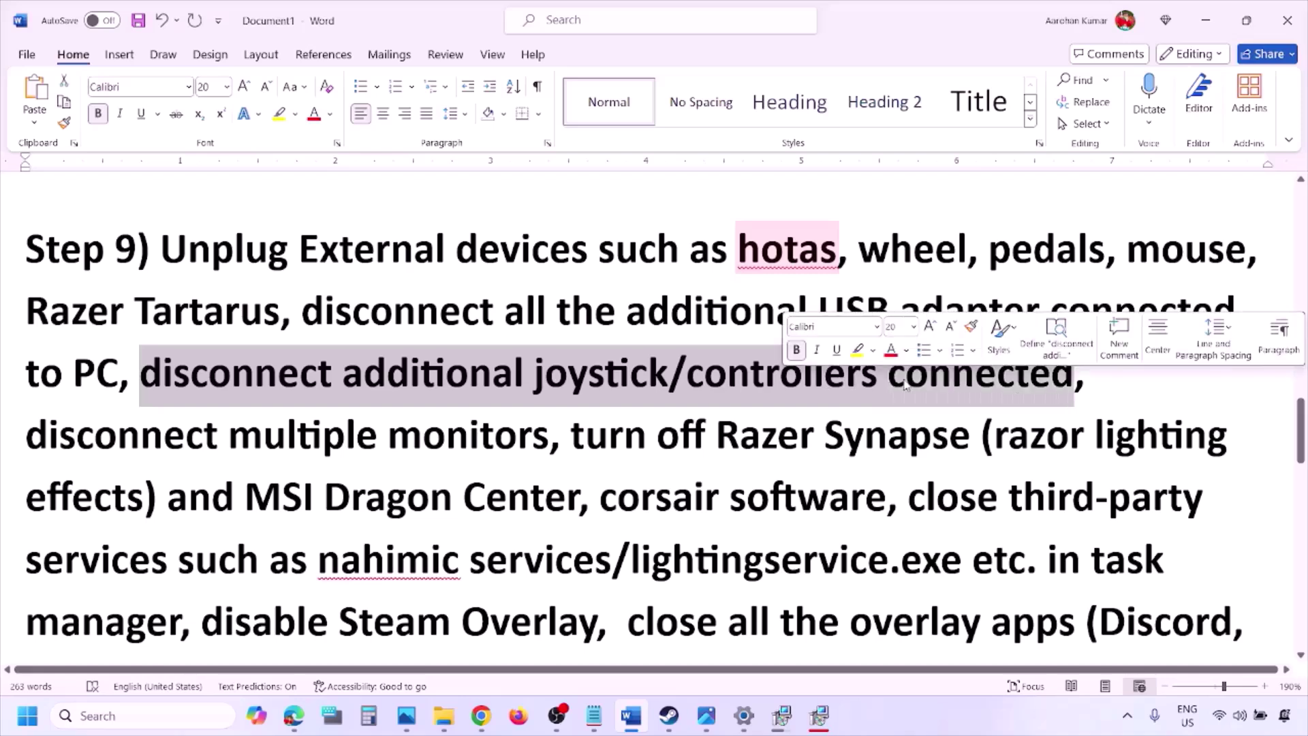
{"action": "left_click", "coordinate": [865, 434]}
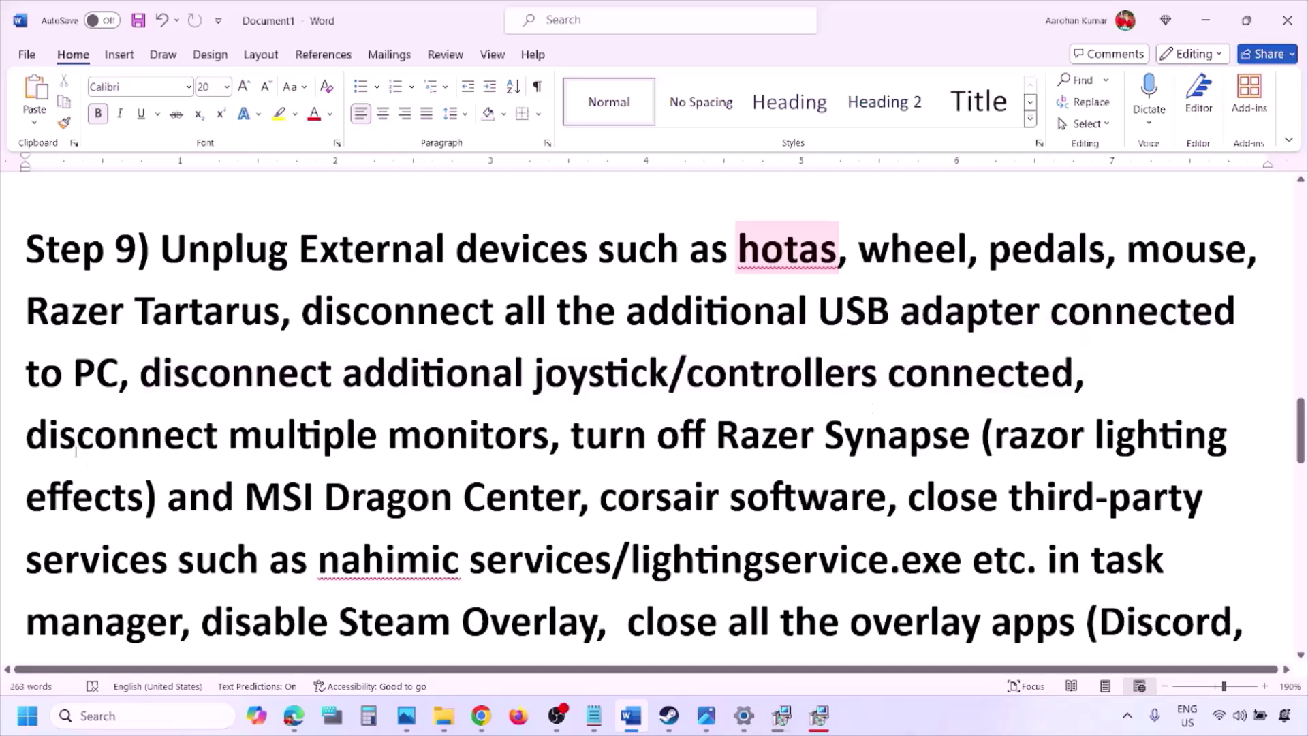
{"action": "left_click_drag", "start_coordinate": [51, 440], "coordinate": [455, 440]}
{"action": "scroll", "coordinate": [576, 359], "scroll_direction": "down", "scroll_amount": 1}
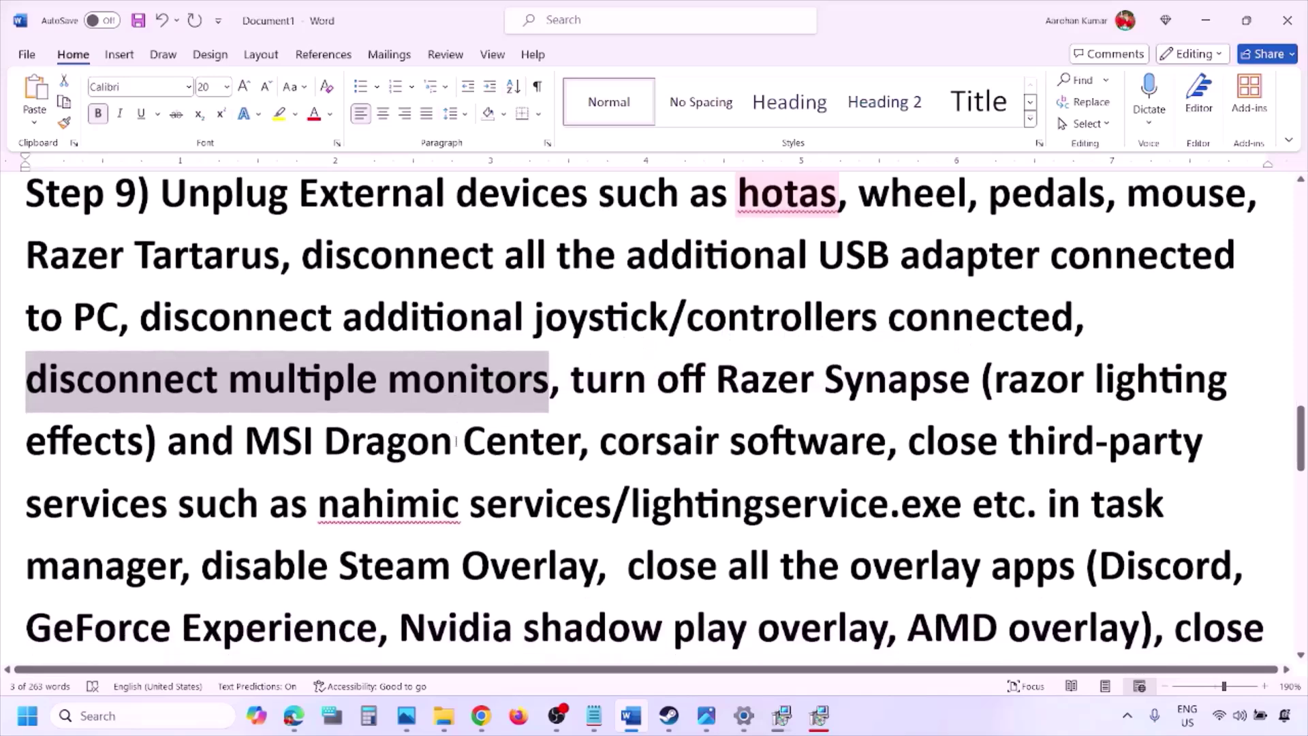
{"action": "left_click_drag", "start_coordinate": [575, 359], "coordinate": [181, 551]}
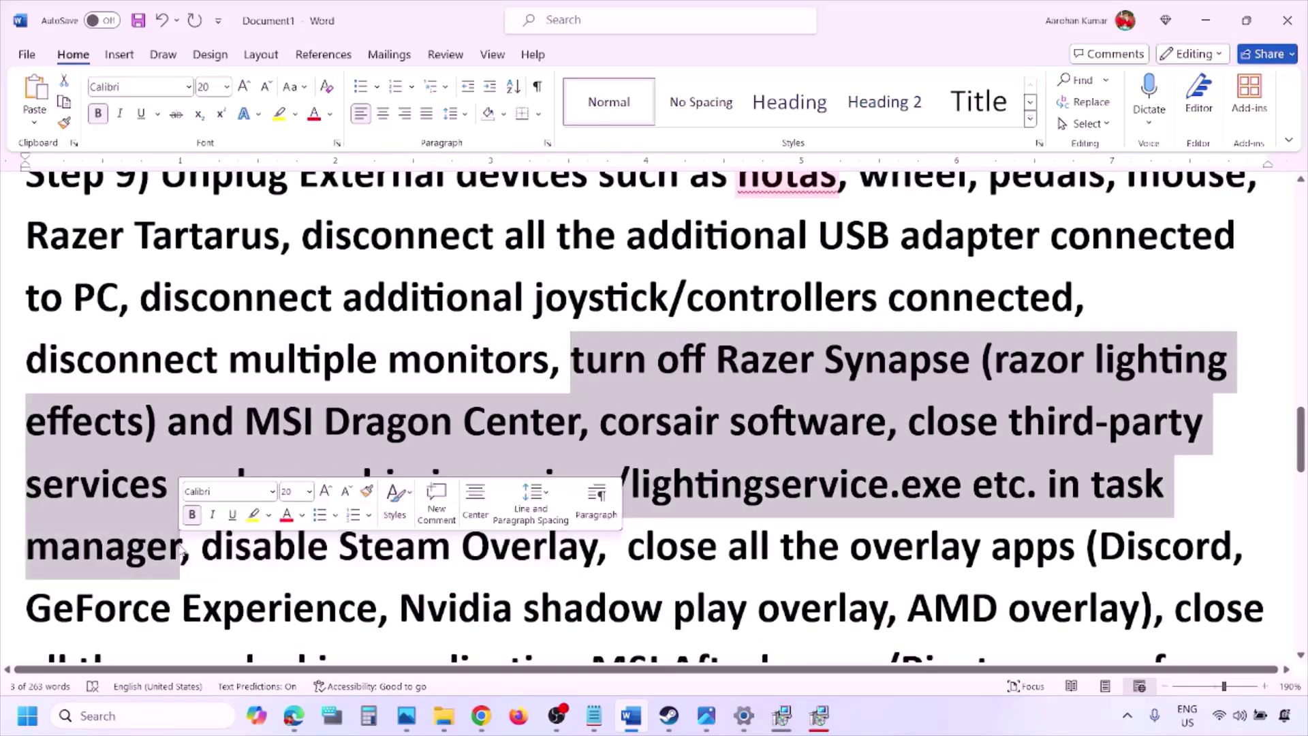
{"action": "scroll", "coordinate": [239, 467], "scroll_direction": "down", "scroll_amount": 1}
{"action": "left_click_drag", "start_coordinate": [203, 474], "coordinate": [597, 473]}
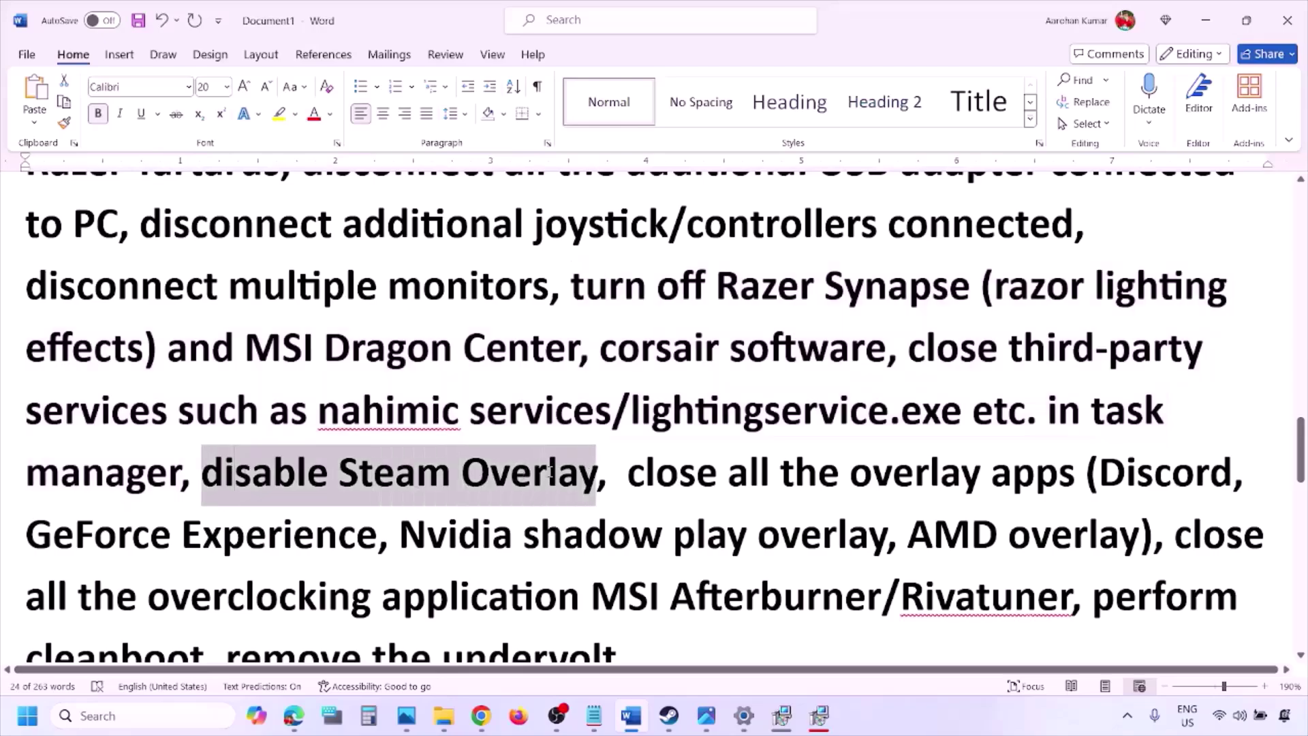
{"action": "left_click", "coordinate": [904, 723]}
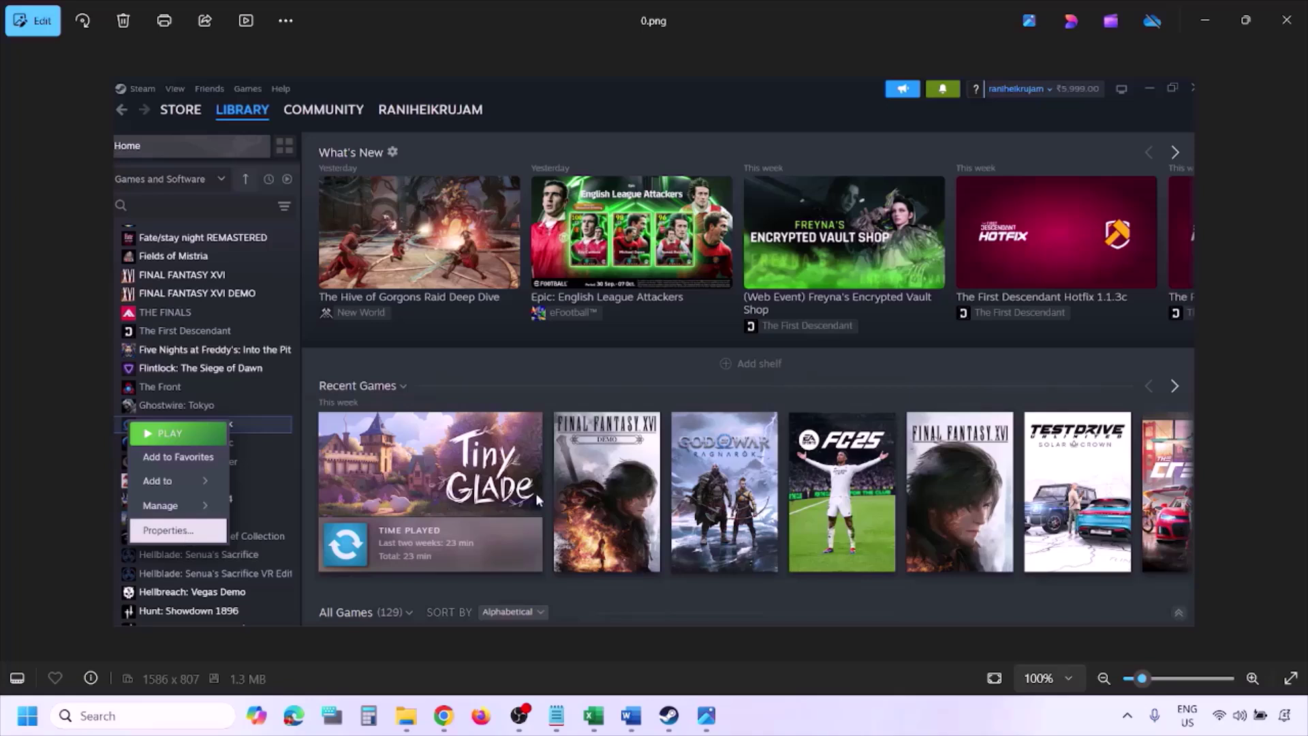
- View the next screenshot showing the game's Steam Overlay switched off, then return to Word
{"action": "key", "text": "Right"}
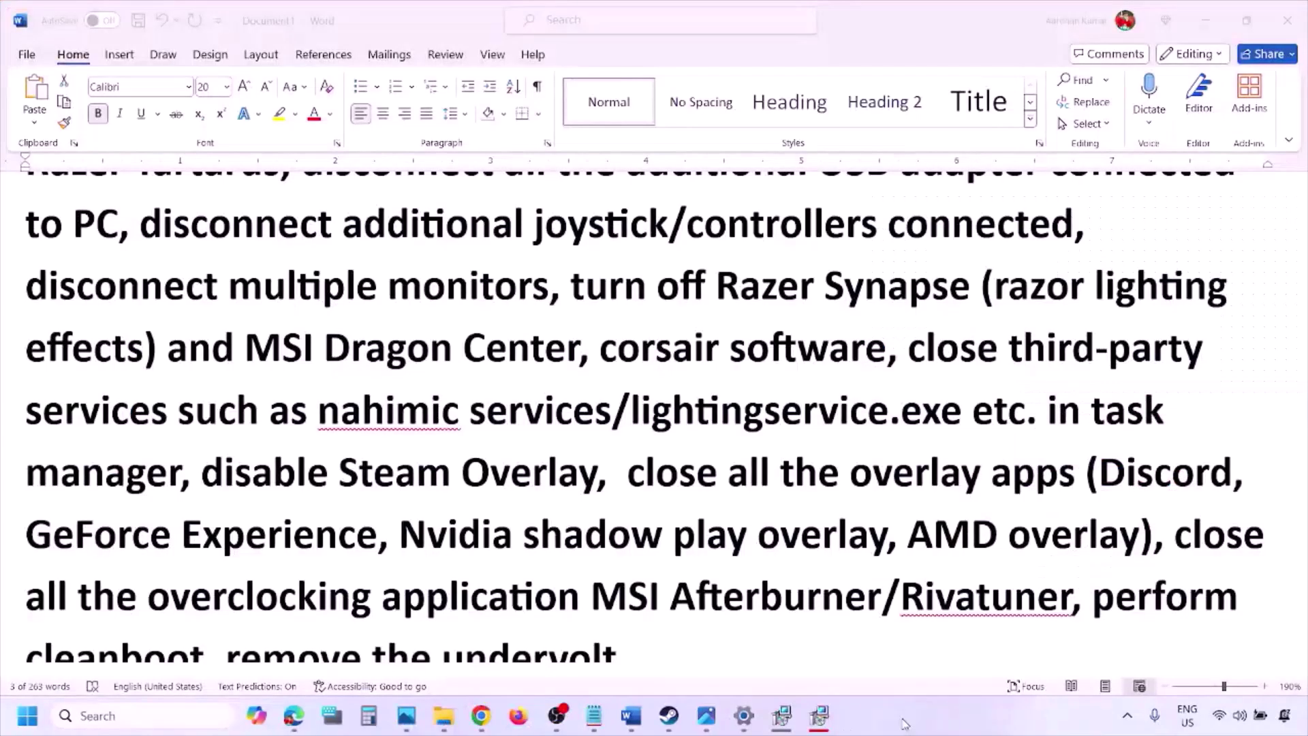
{"action": "scroll", "coordinate": [780, 542], "scroll_direction": "down", "scroll_amount": 3}
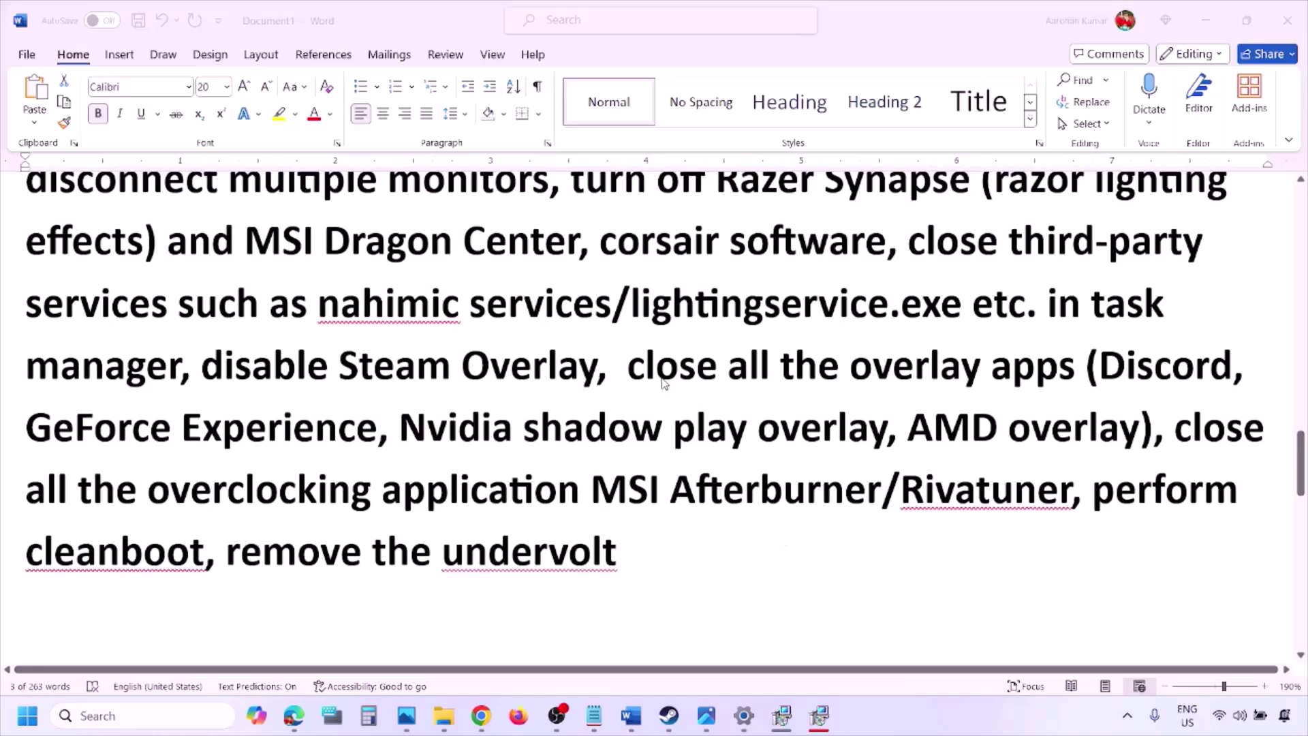
{"action": "key", "text": "alt+Tab"}
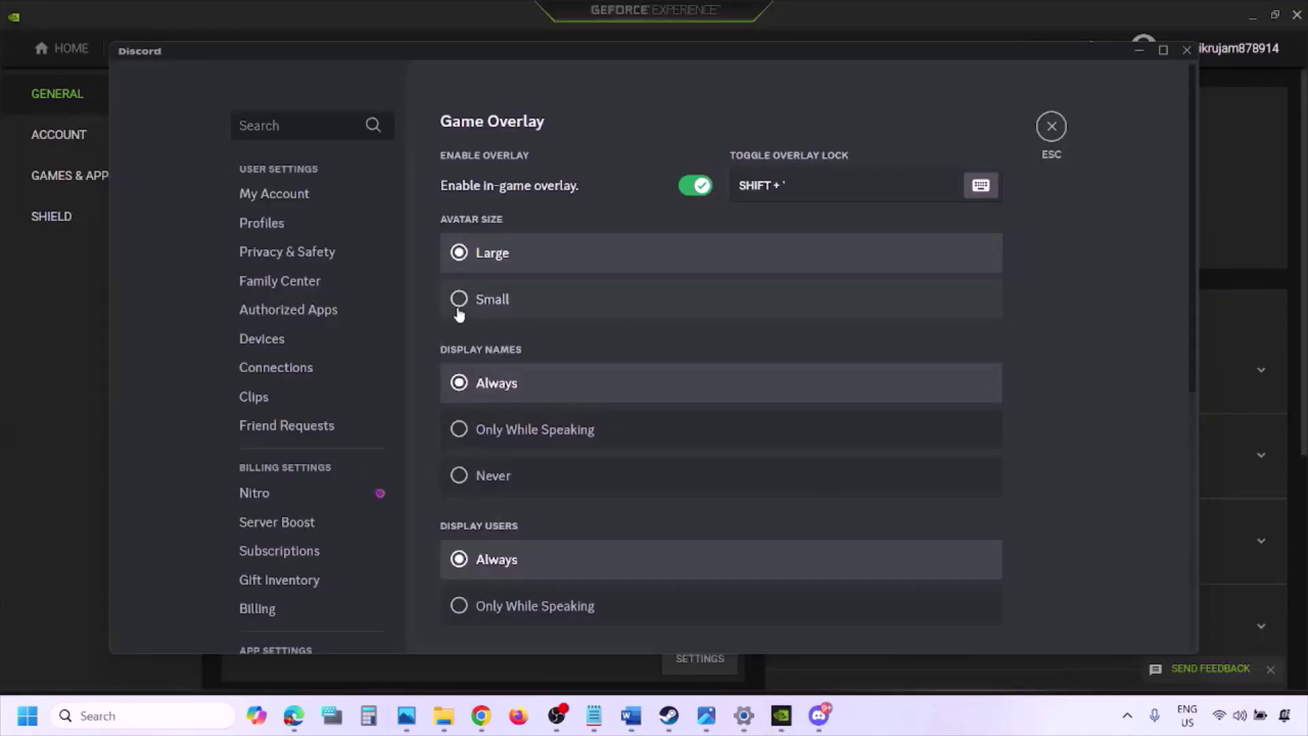
- Turn off Discord's in-game overlay in its Game Overlay settings
{"action": "scroll", "coordinate": [321, 368], "scroll_direction": "down", "scroll_amount": 10}
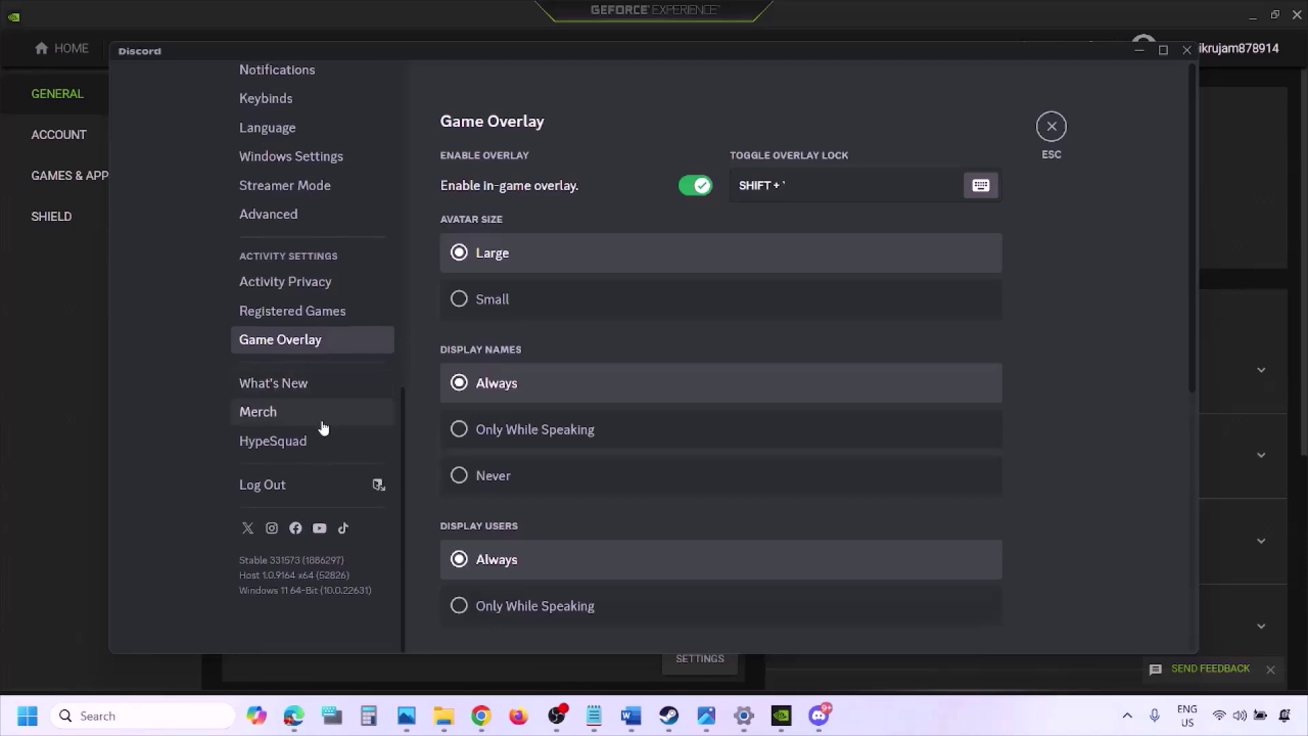
{"action": "left_click", "coordinate": [302, 341]}
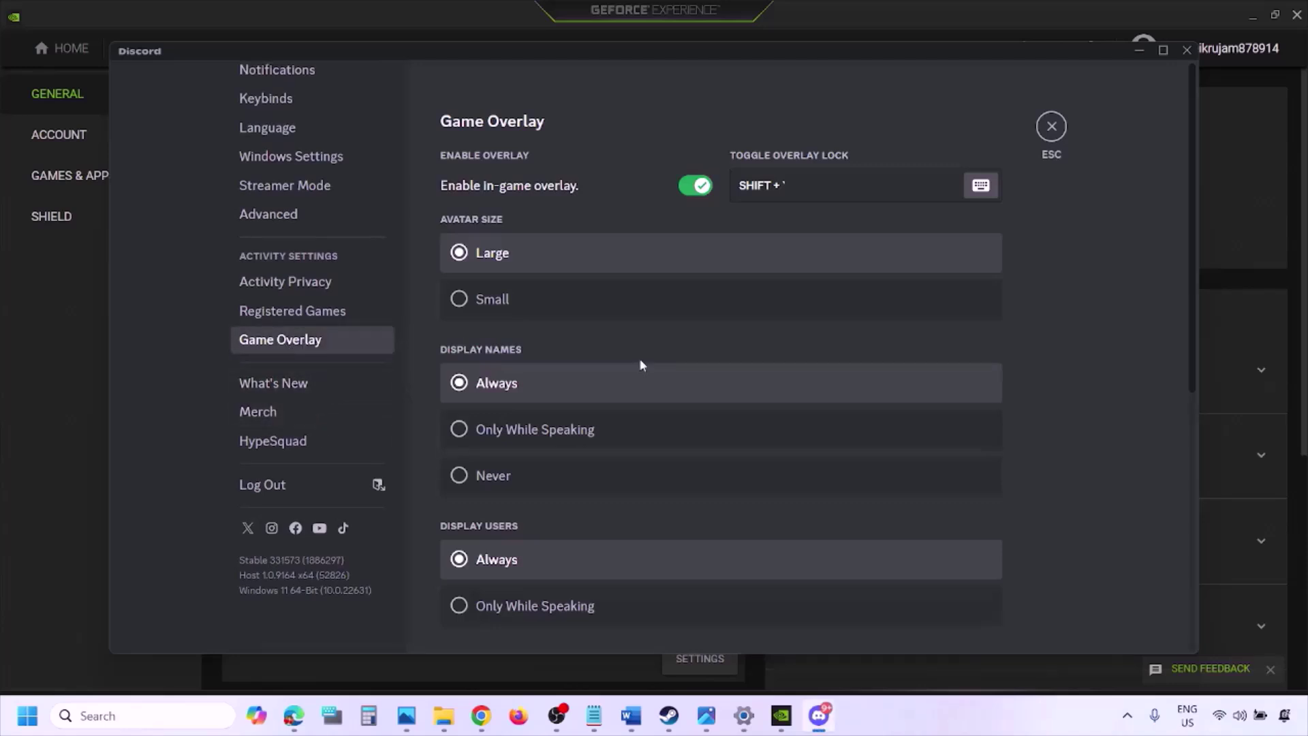
{"action": "left_click", "coordinate": [690, 188]}
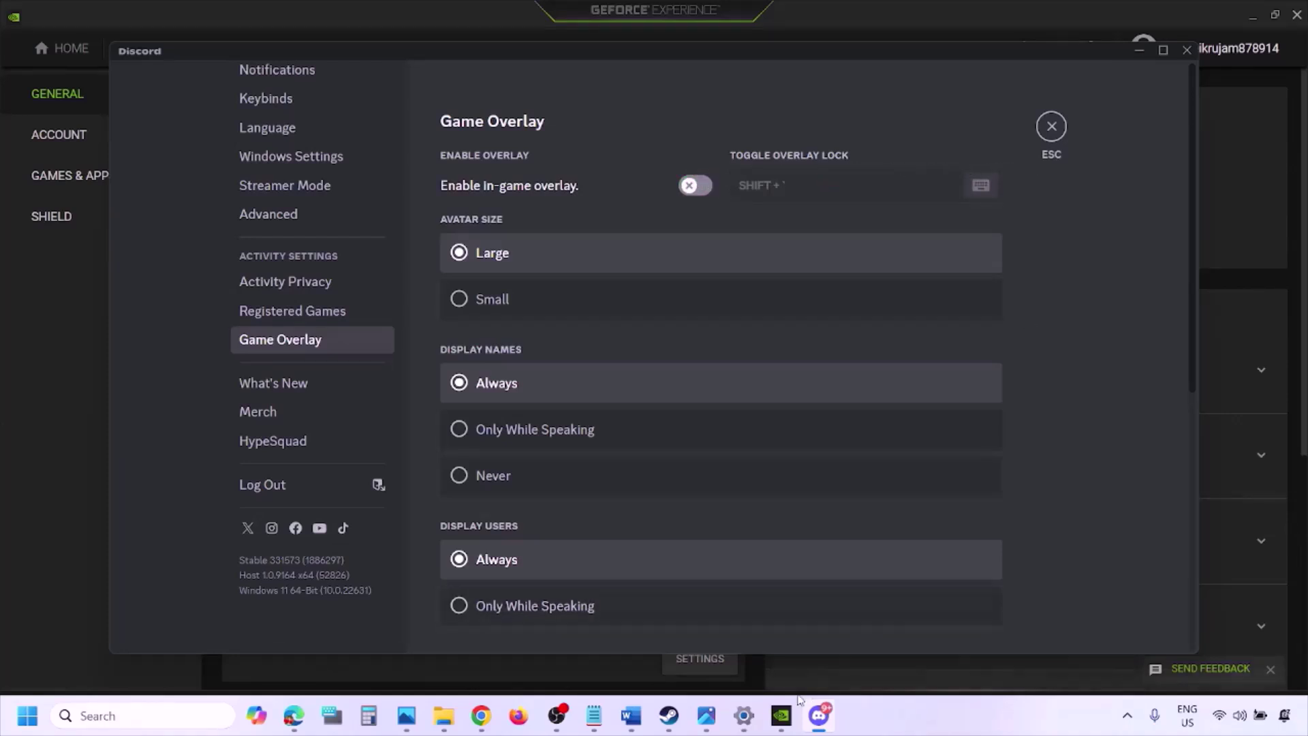
- Switch off GeForce Experience's In-Game Overlay and return to the Word notes
{"action": "left_click", "coordinate": [787, 719]}
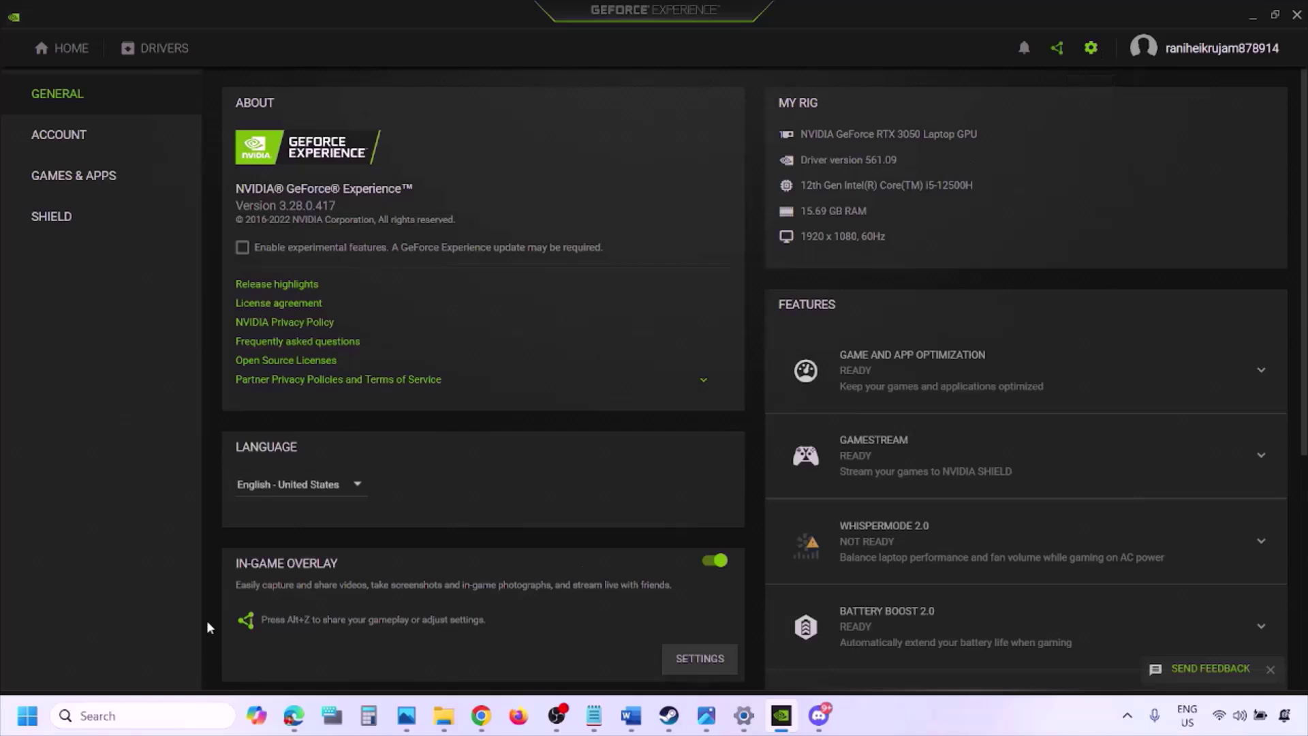
{"action": "left_click", "coordinate": [708, 562]}
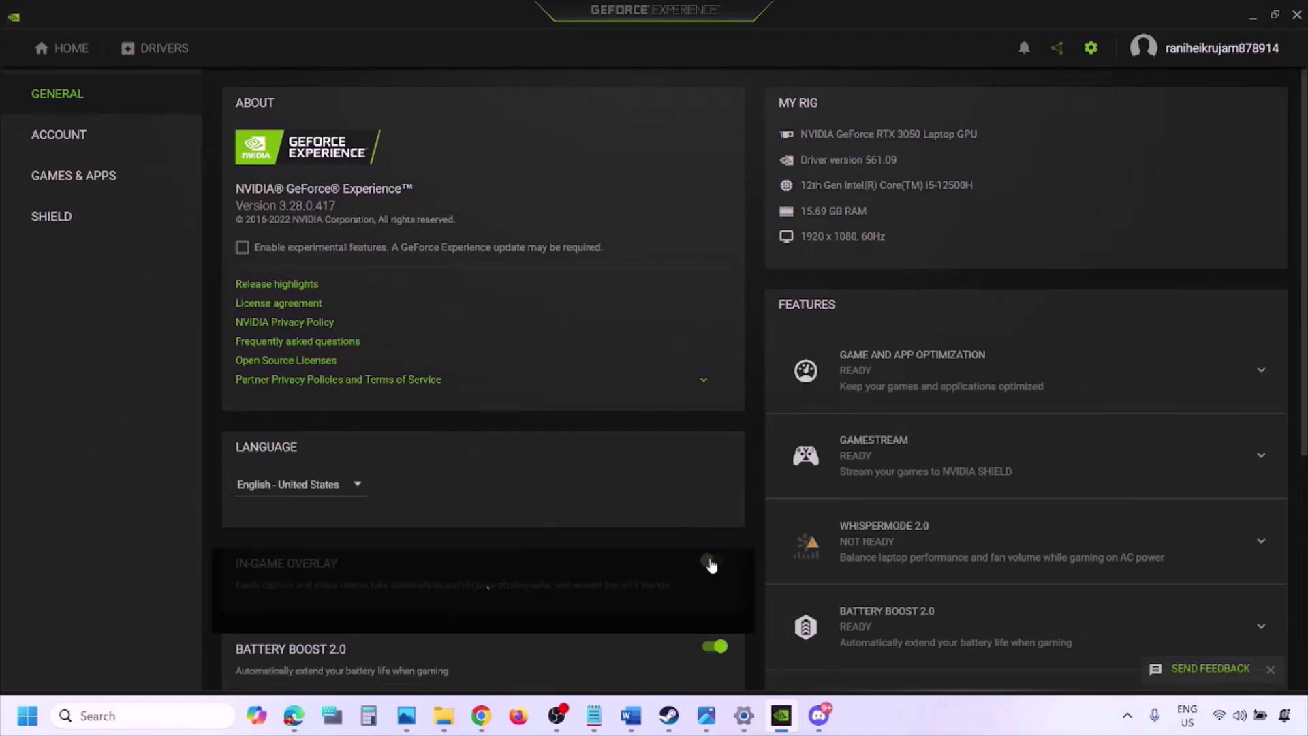
{"action": "left_click", "coordinate": [629, 719]}
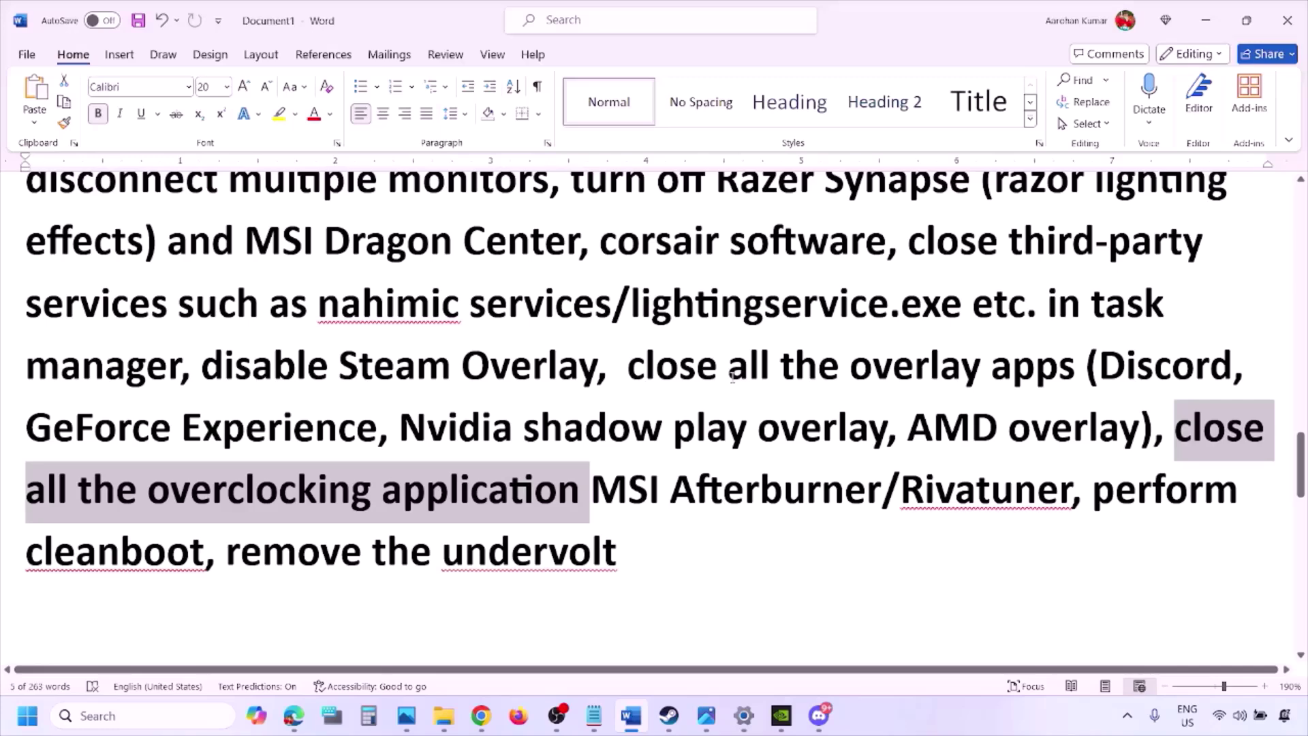
- Highlight the 'close all the overlay apps' phrase in the Word notes
{"action": "scroll", "coordinate": [936, 275], "scroll_direction": "up", "scroll_amount": 2}
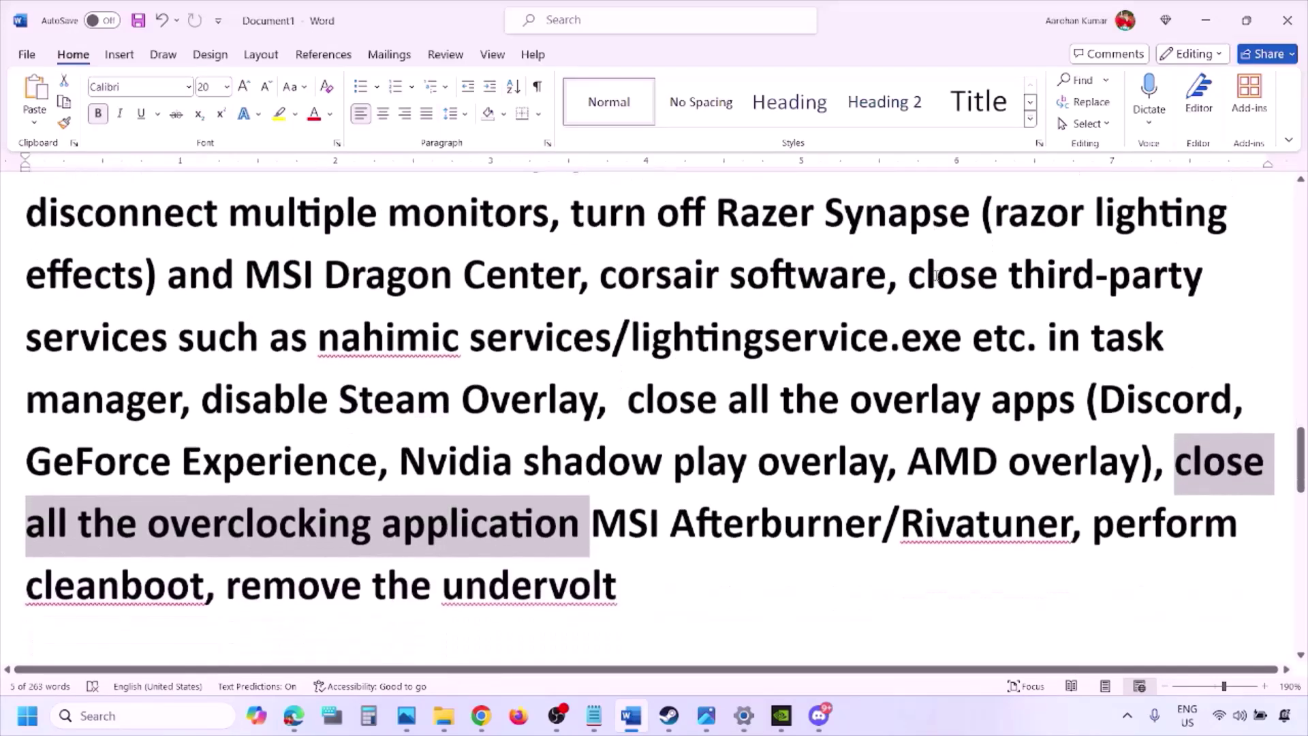
{"action": "scroll", "coordinate": [701, 388], "scroll_direction": "down", "scroll_amount": 2}
{"action": "left_click_drag", "start_coordinate": [628, 397], "coordinate": [1022, 408]}
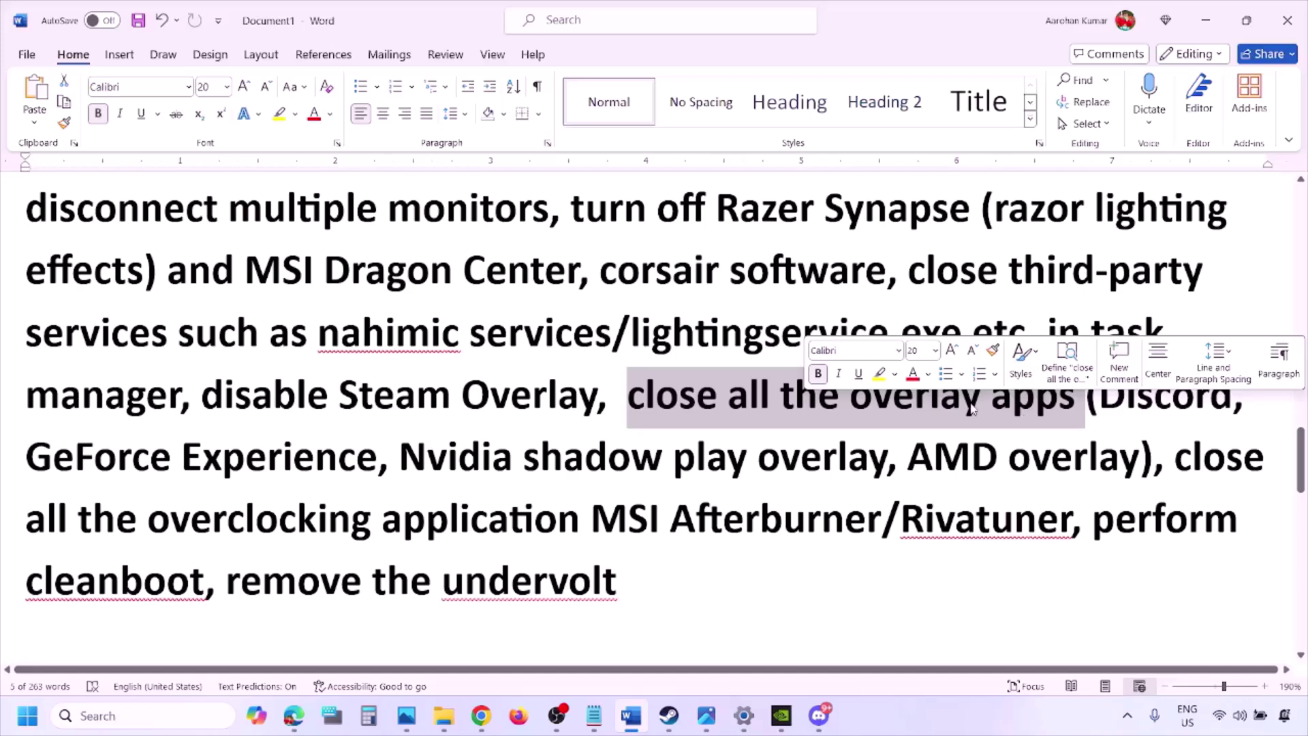
{"action": "left_click", "coordinate": [718, 402]}
{"action": "left_click_drag", "start_coordinate": [632, 397], "coordinate": [1083, 402]}
- Quit Discord, NVIDIA, G HUB and one more background app from the system tray
{"action": "left_click", "coordinate": [1128, 717]}
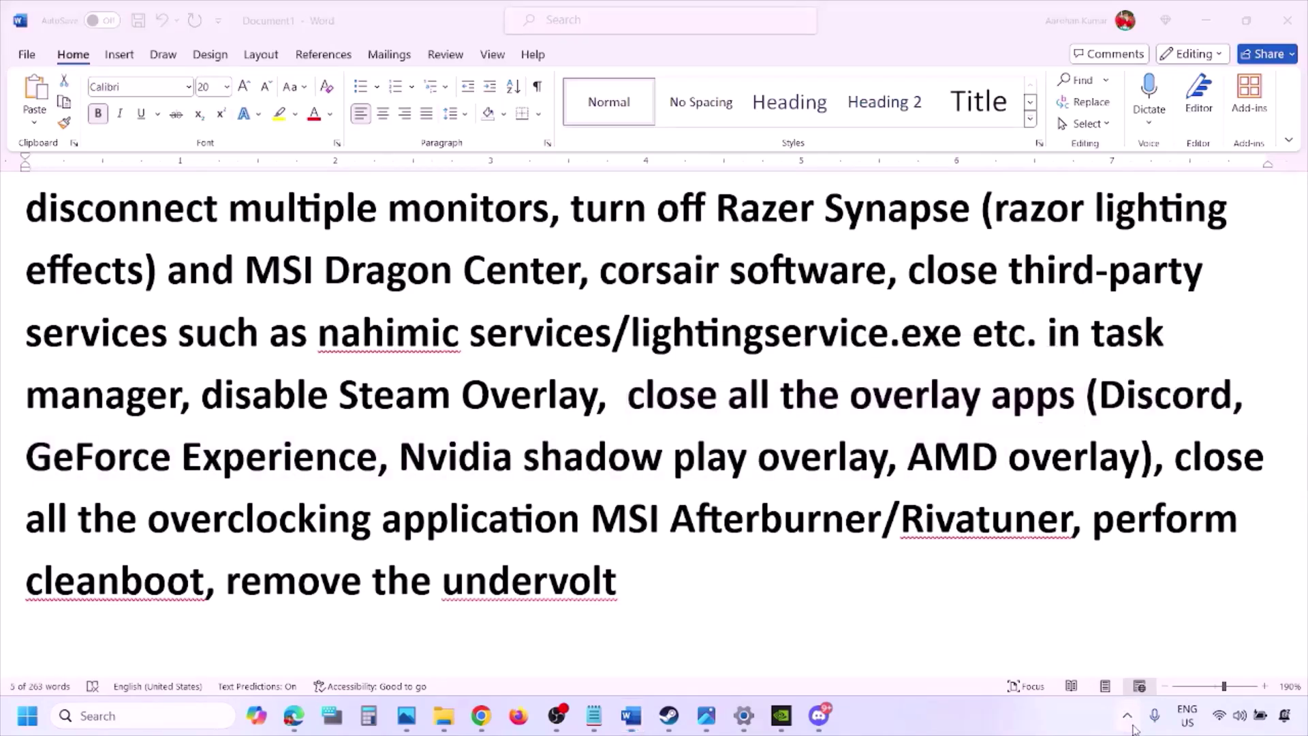
{"action": "right_click", "coordinate": [1096, 636]}
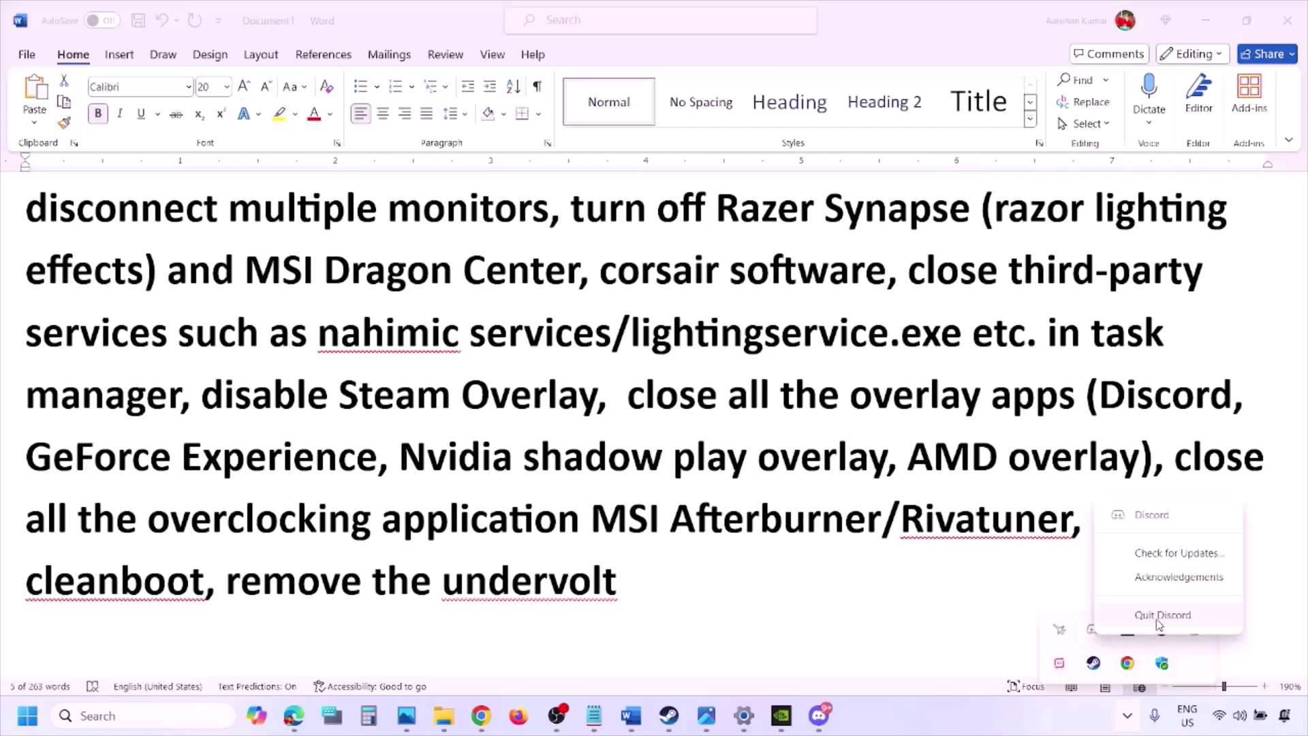
{"action": "left_click", "coordinate": [1157, 616]}
{"action": "right_click", "coordinate": [1093, 632]}
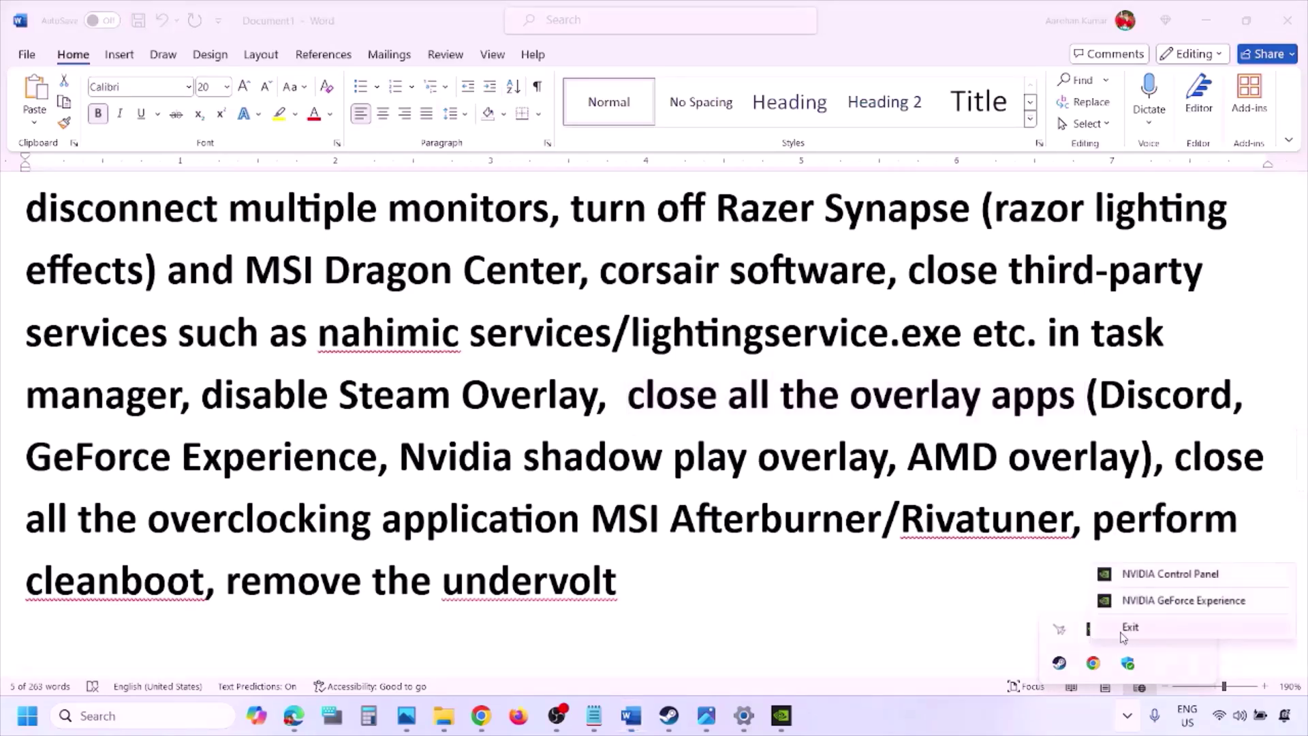
{"action": "left_click", "coordinate": [1130, 627]}
{"action": "right_click", "coordinate": [1094, 634]}
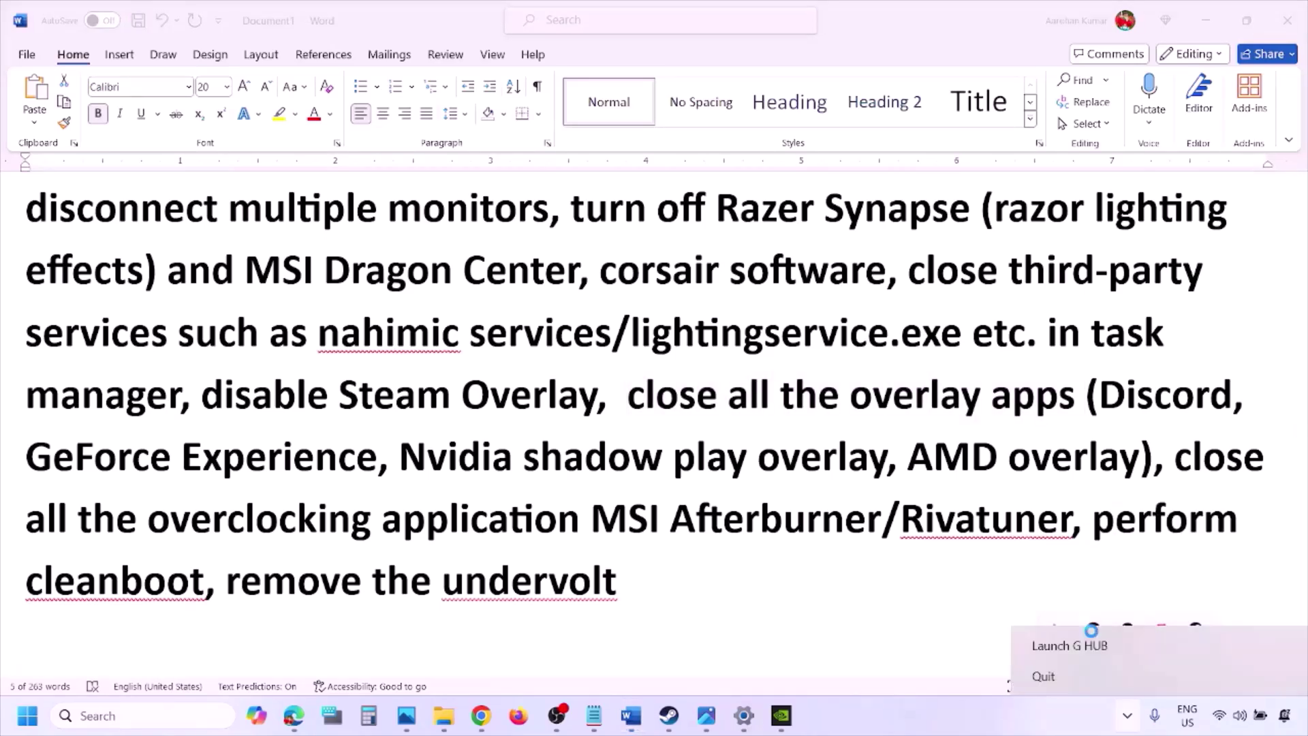
{"action": "left_click", "coordinate": [1105, 675]}
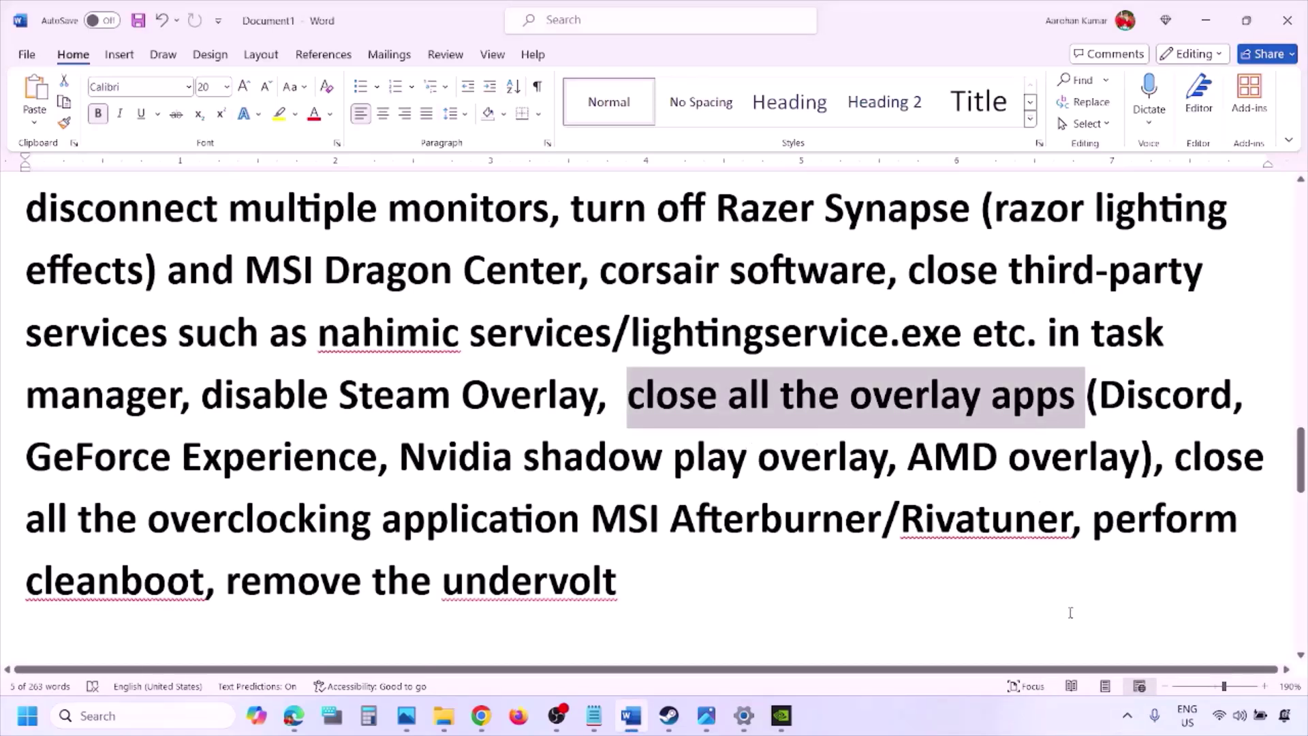
{"action": "left_click", "coordinate": [1127, 715]}
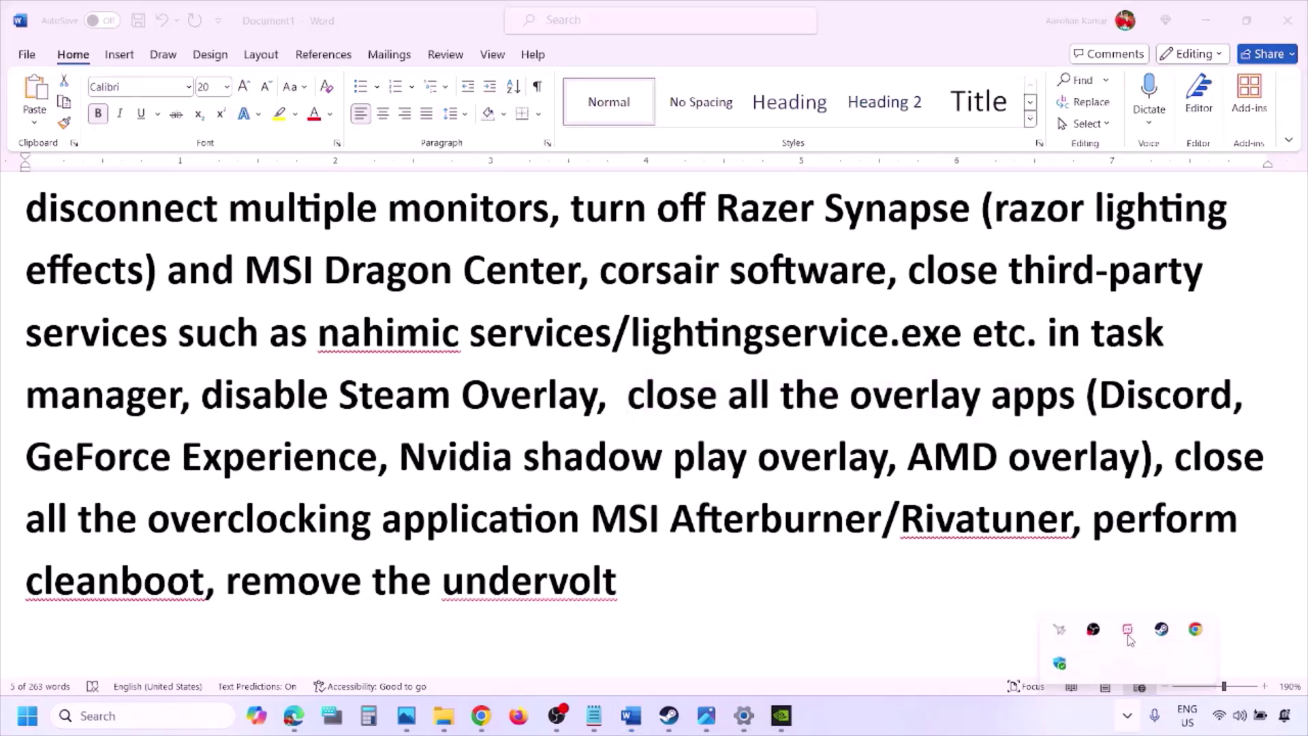
{"action": "right_click", "coordinate": [1128, 630]}
{"action": "left_click", "coordinate": [1159, 619]}
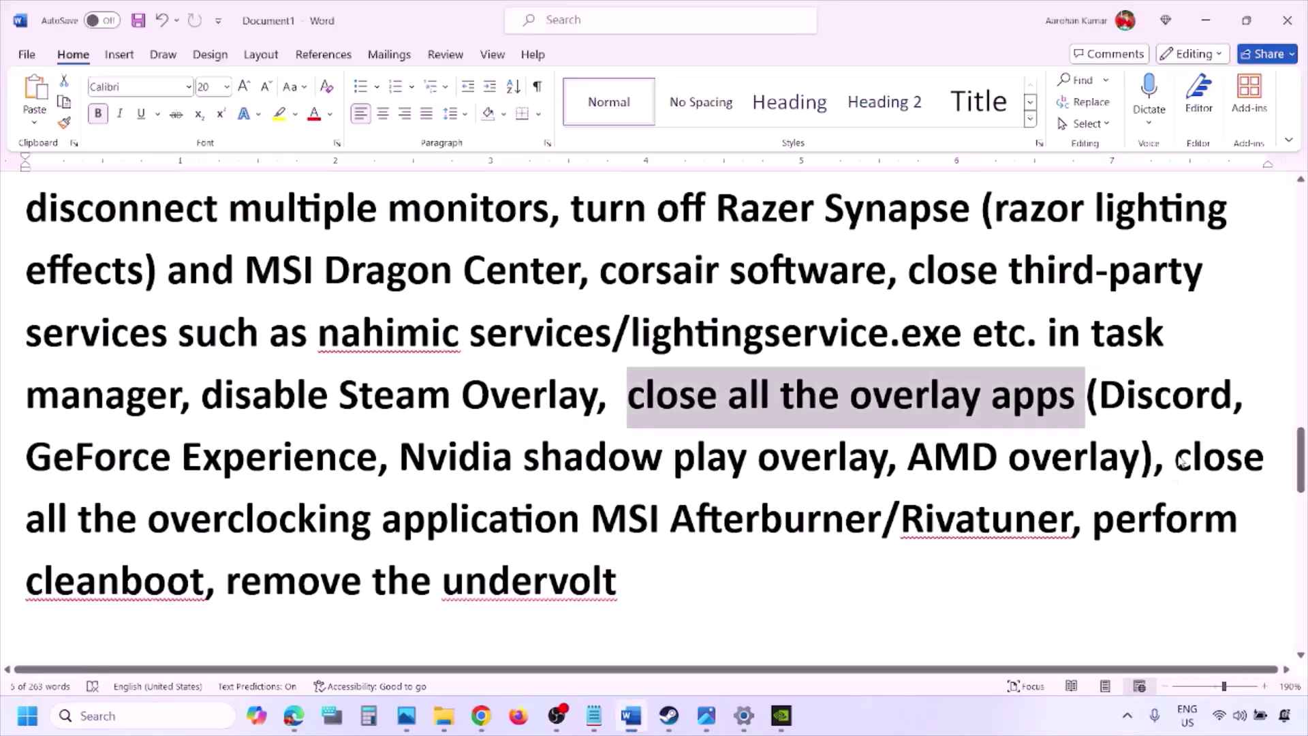
- Select the overclocking-apps sentence, quit MSI Afterburner from the tray, and highlight Rivatuner
{"action": "left_click_drag", "start_coordinate": [1179, 460], "coordinate": [628, 521]}
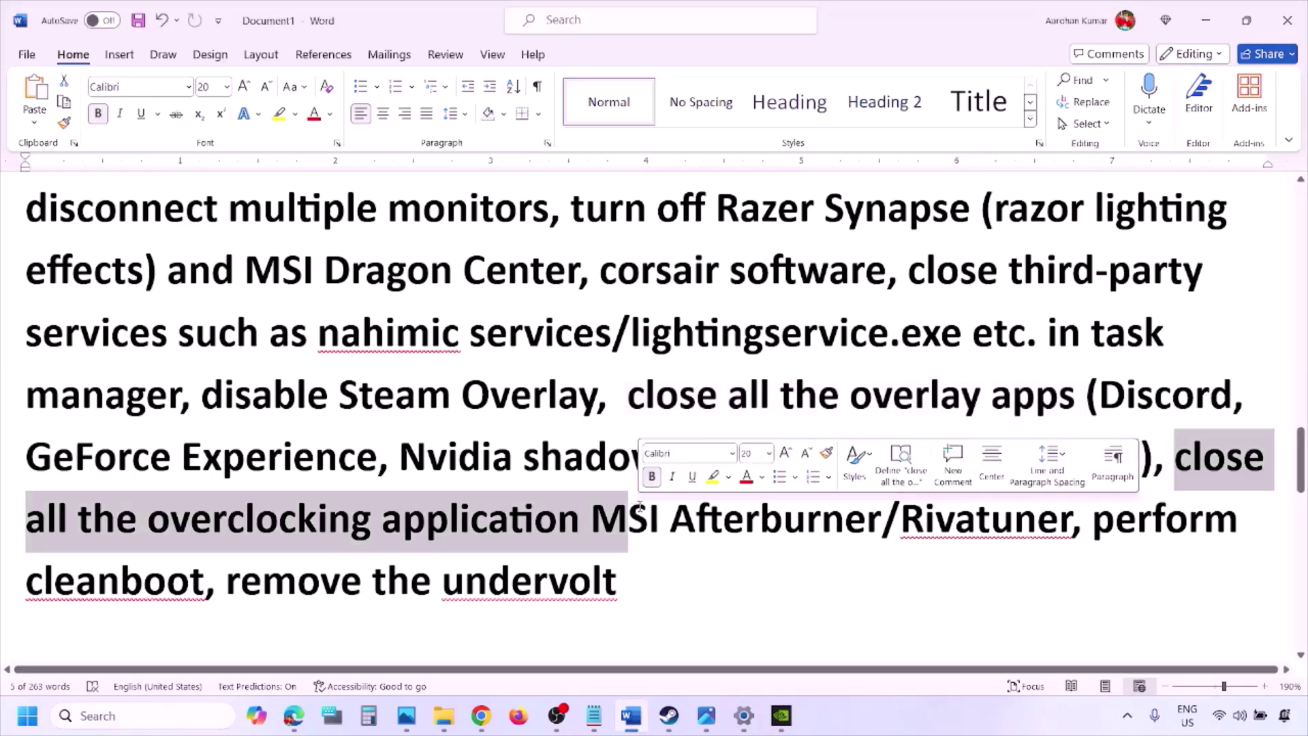
{"action": "left_click", "coordinate": [1127, 716]}
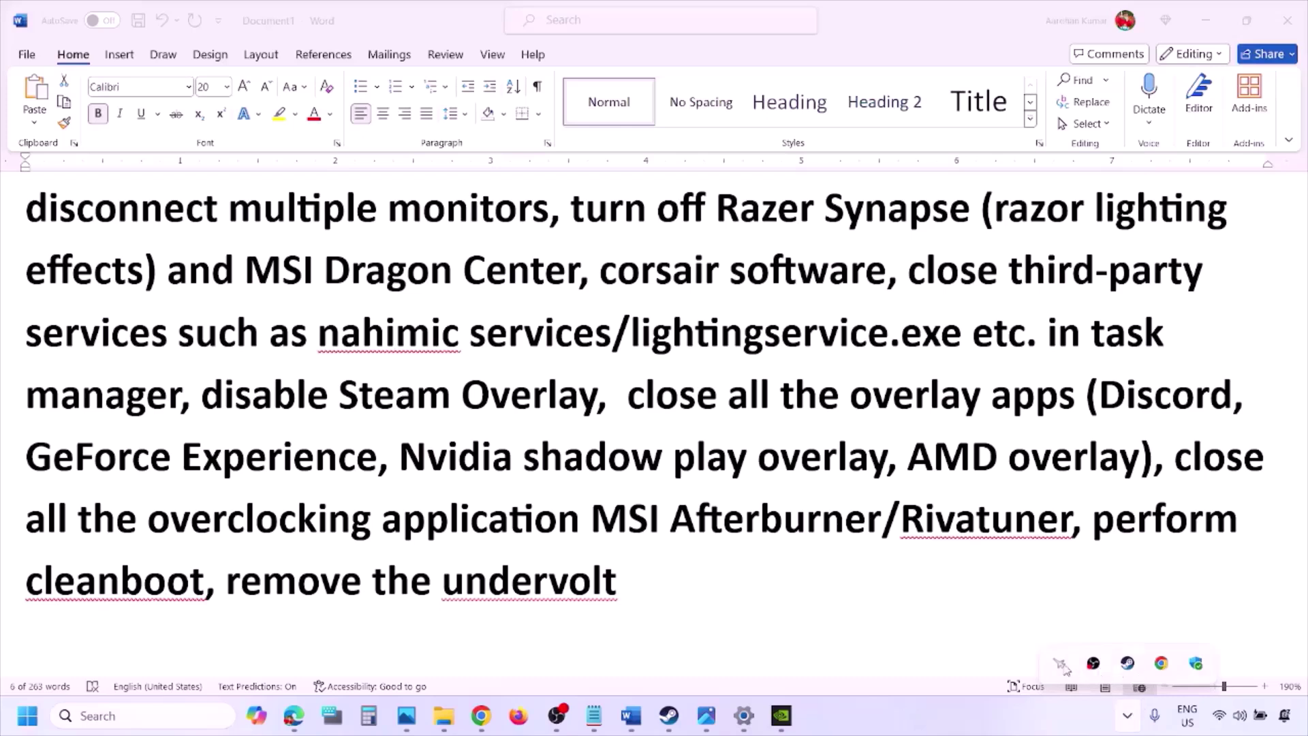
{"action": "right_click", "coordinate": [1057, 664]}
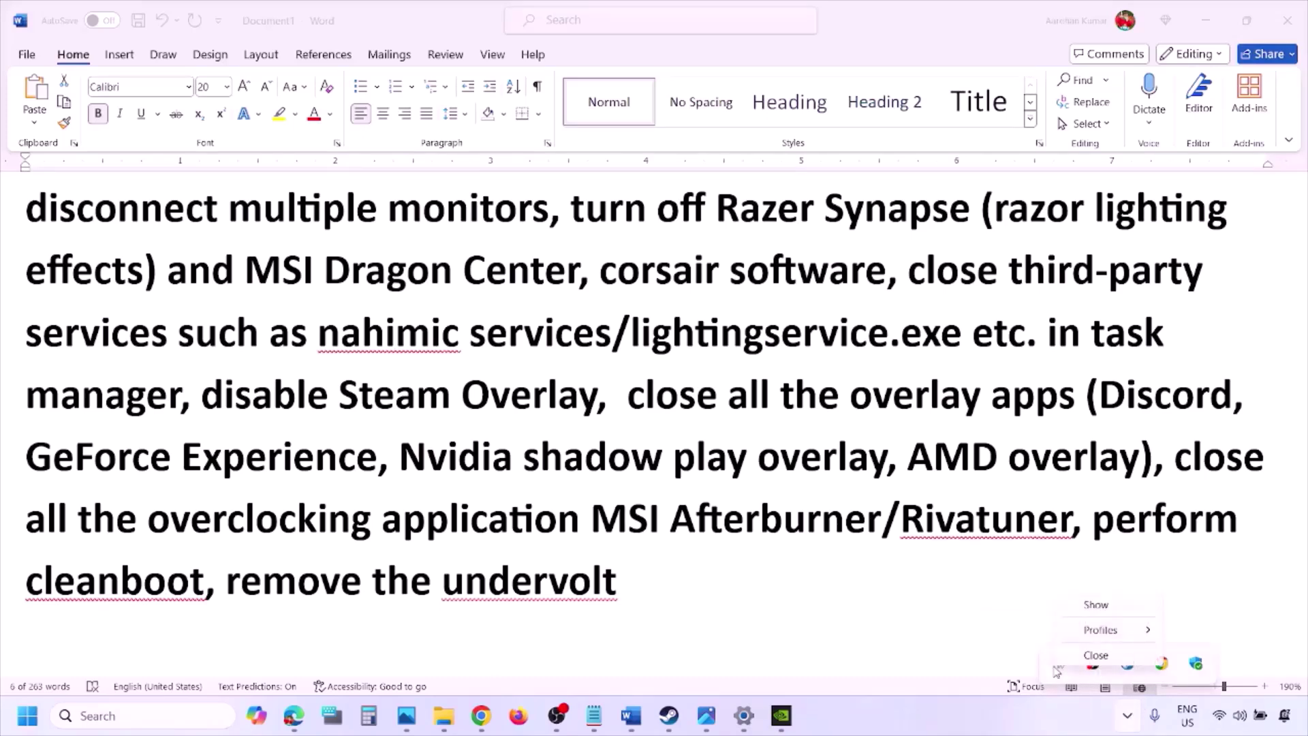
{"action": "left_click", "coordinate": [1092, 656]}
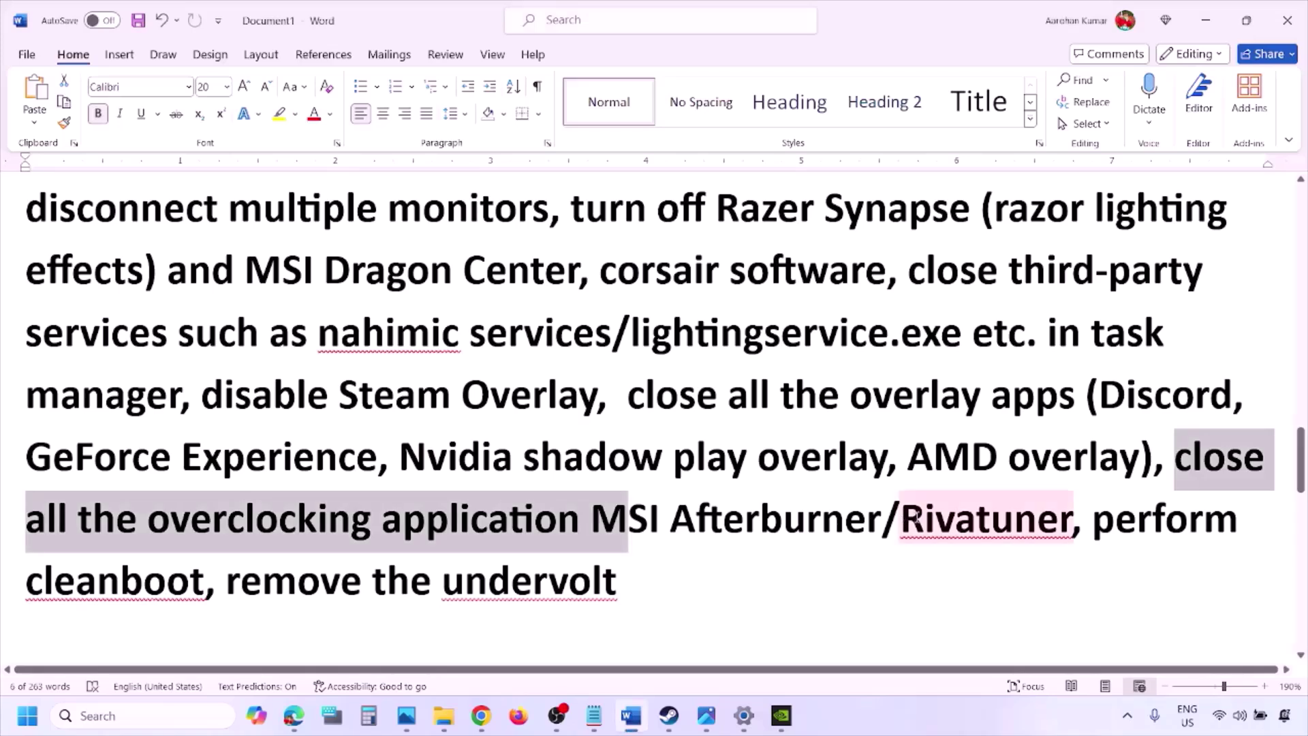
{"action": "left_click_drag", "start_coordinate": [904, 518], "coordinate": [1204, 521]}
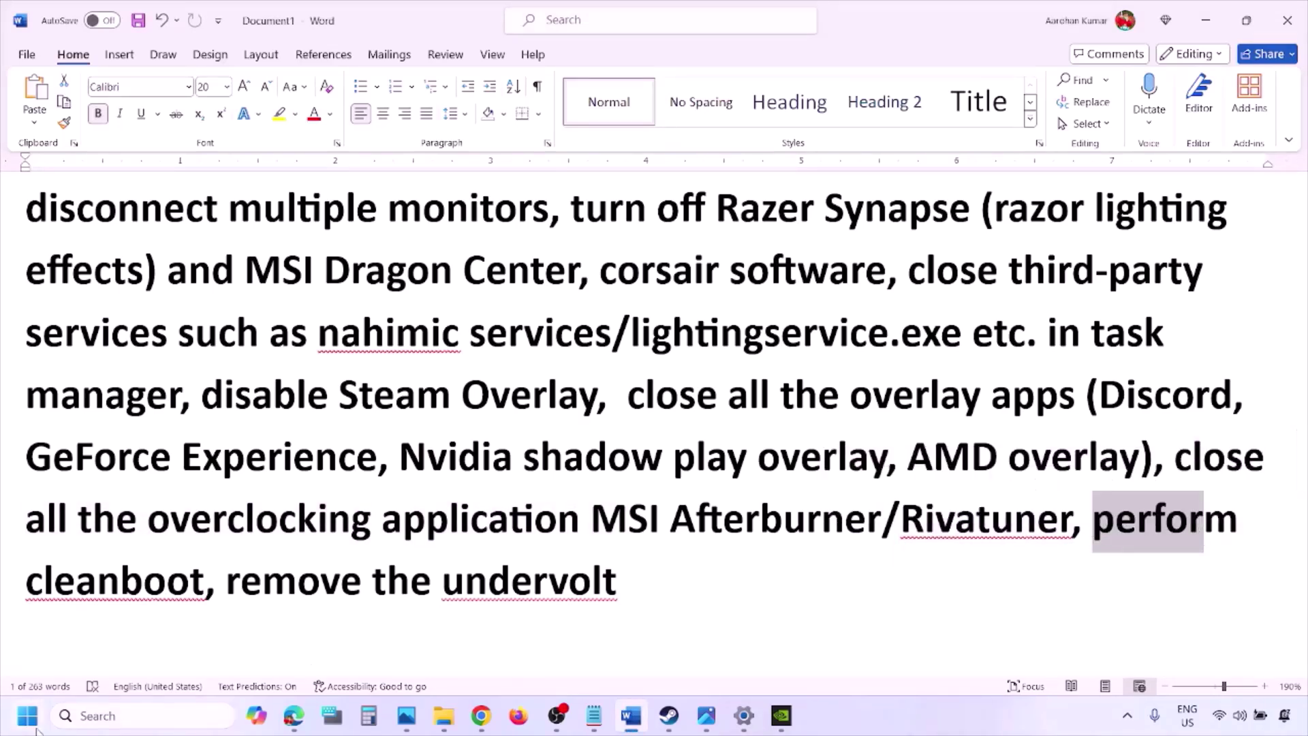
- Search 'system', open System Configuration, check Hide all Microsoft services on Services, and click OK
{"action": "left_click", "coordinate": [99, 711]}
{"action": "type", "text": "ystem"}
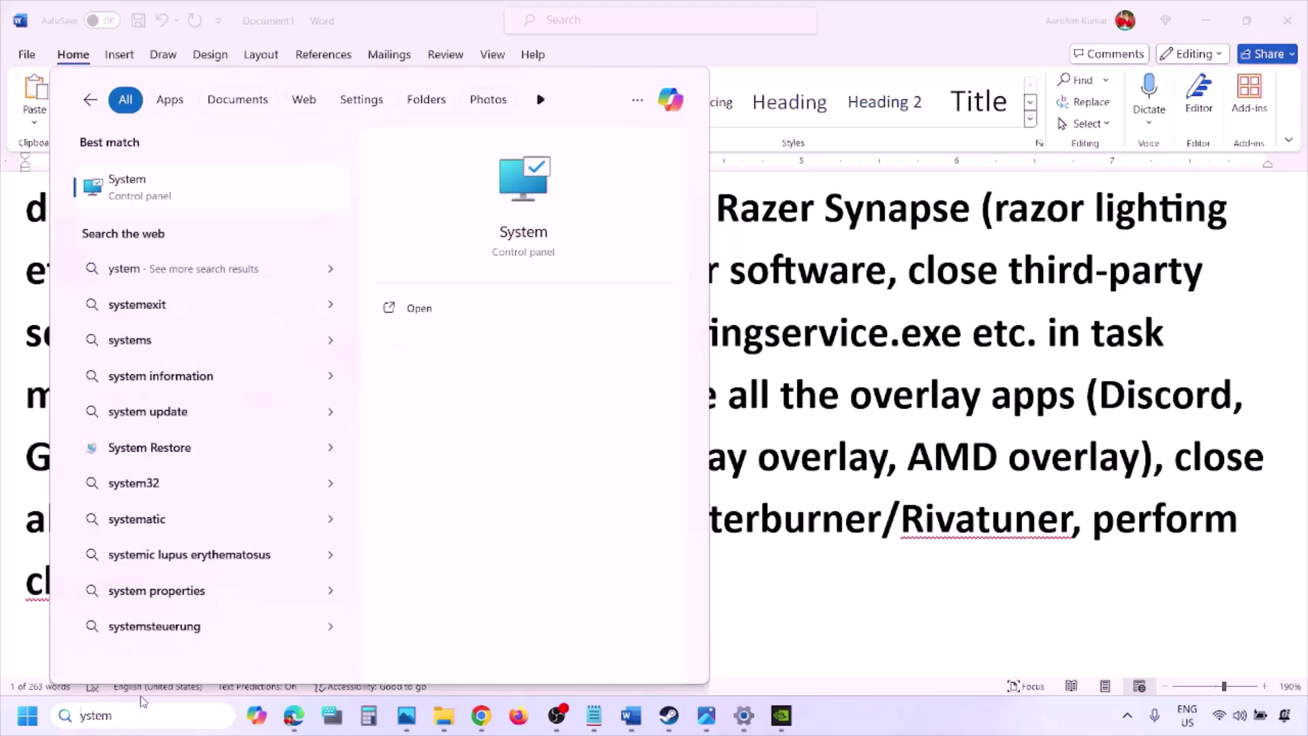
{"action": "key", "text": "Home"}
{"action": "type", "text": "s"}
{"action": "left_click", "coordinate": [206, 193]}
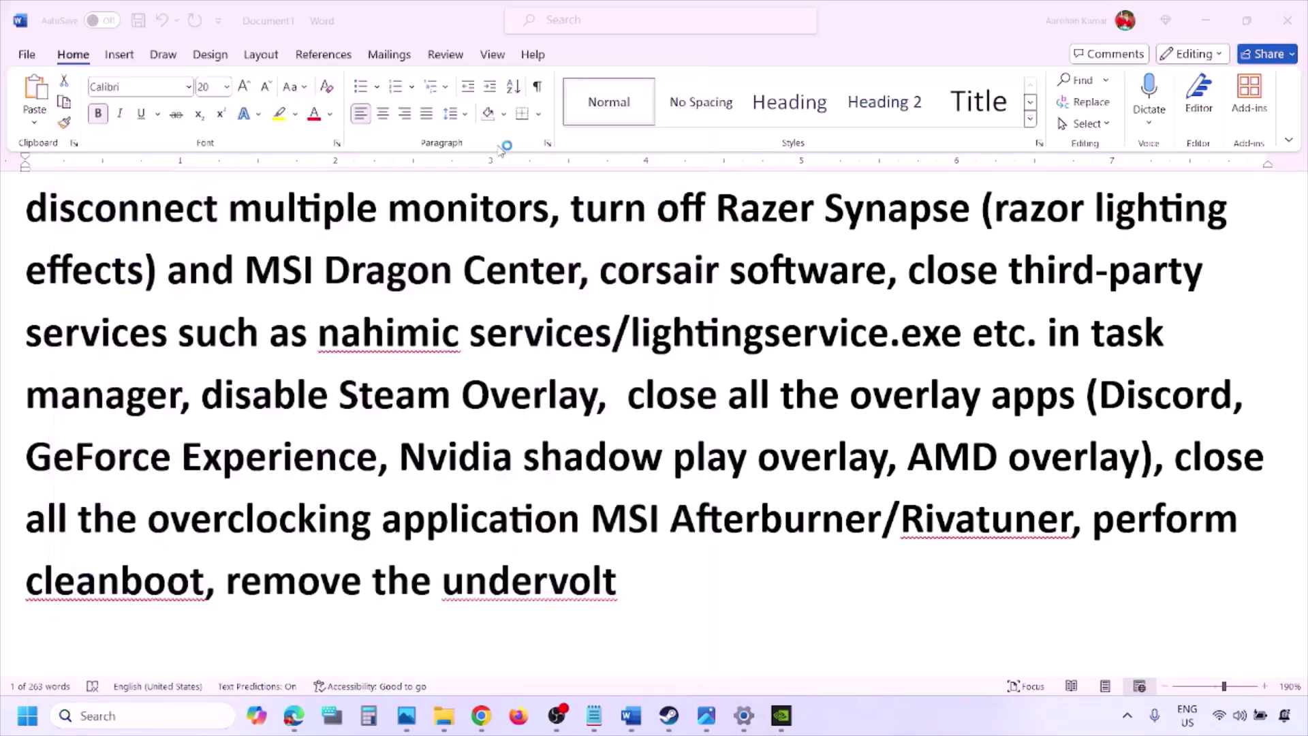
{"action": "left_click", "coordinate": [539, 227]}
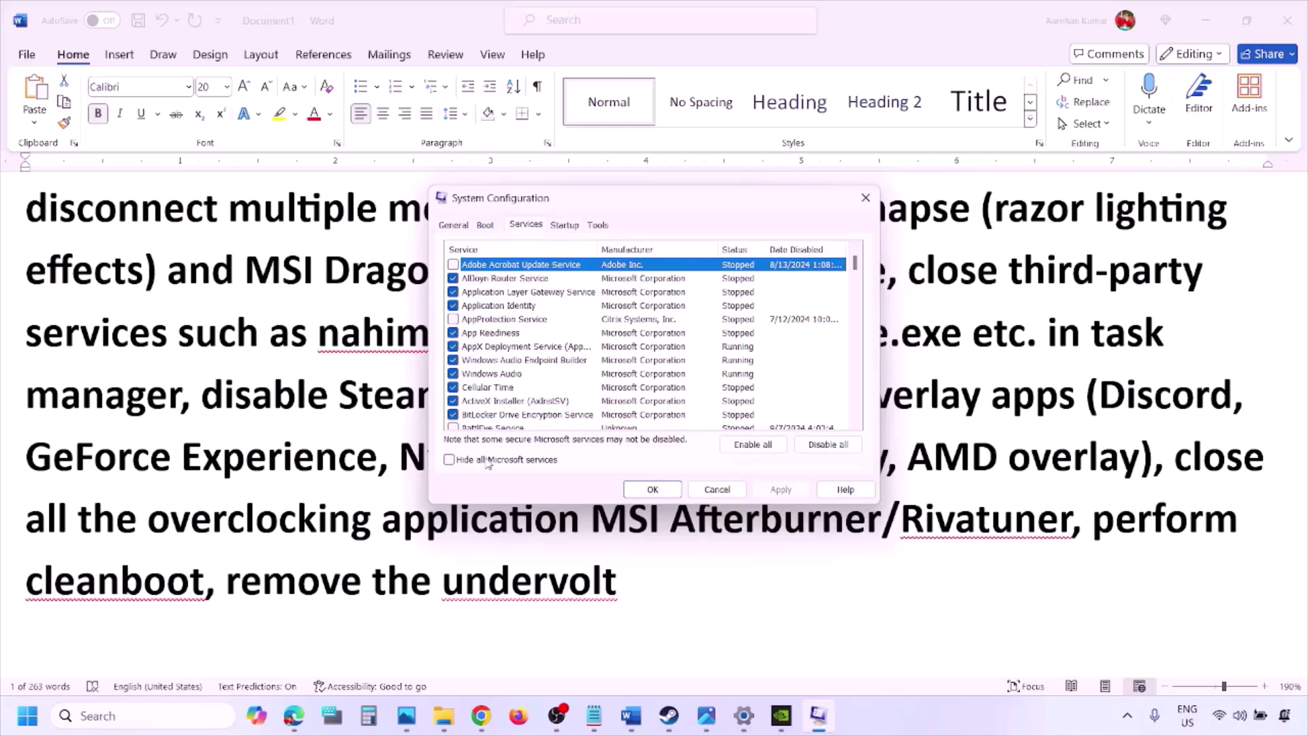
{"action": "left_click", "coordinate": [450, 461]}
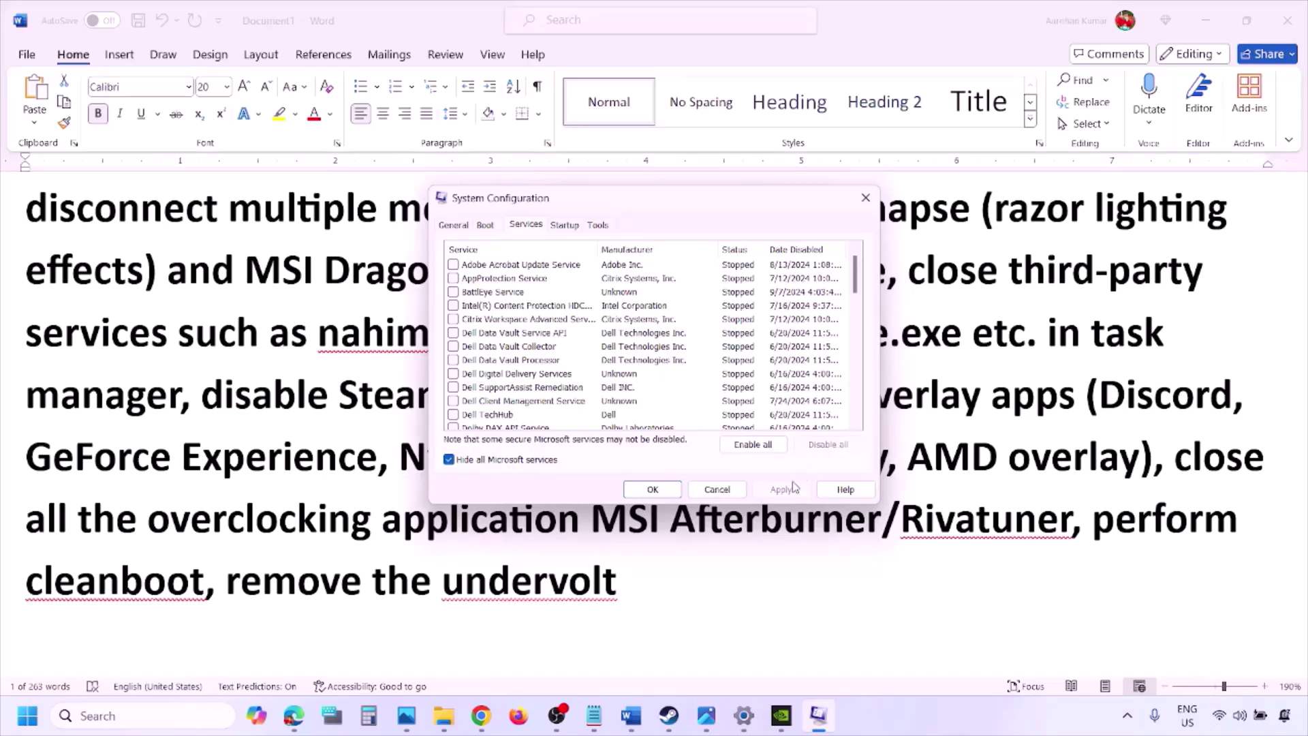
{"action": "left_click", "coordinate": [664, 488]}
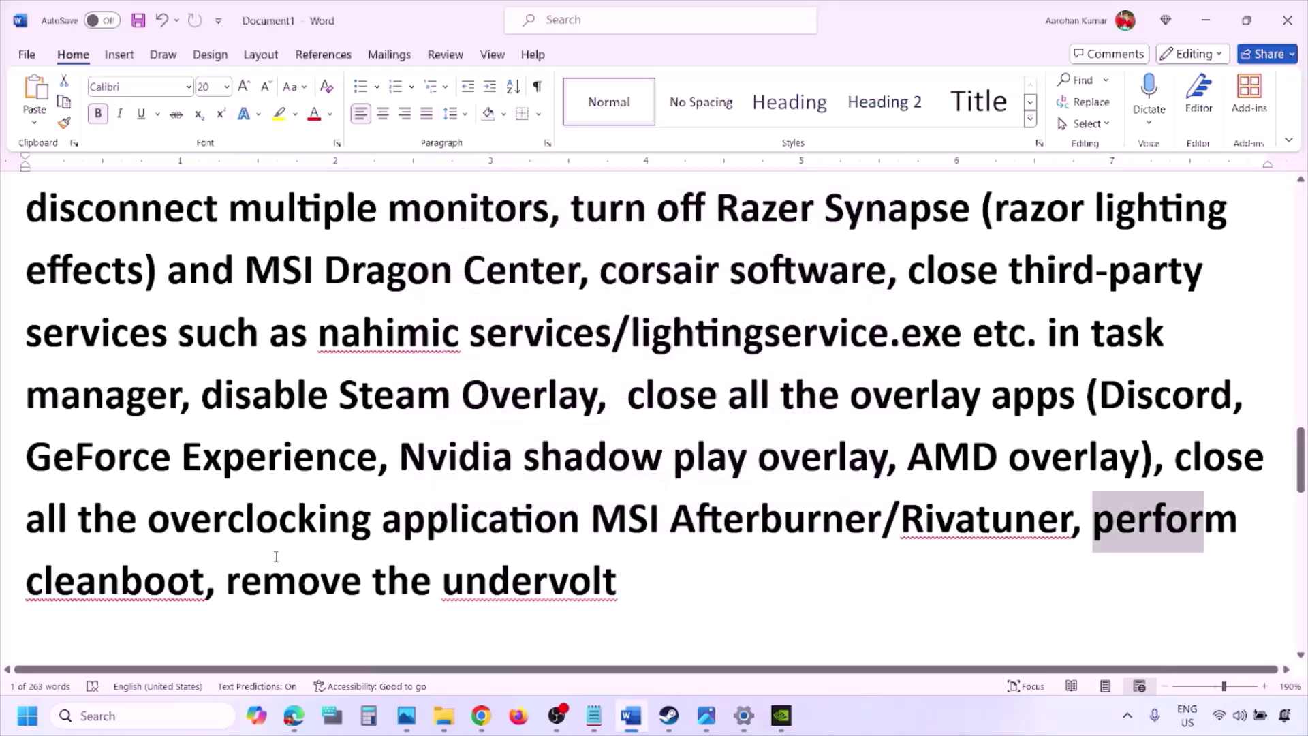
- Review the undervolt note and scroll down to Step 10 in the notes
{"action": "left_click_drag", "start_coordinate": [230, 585], "coordinate": [613, 582]}
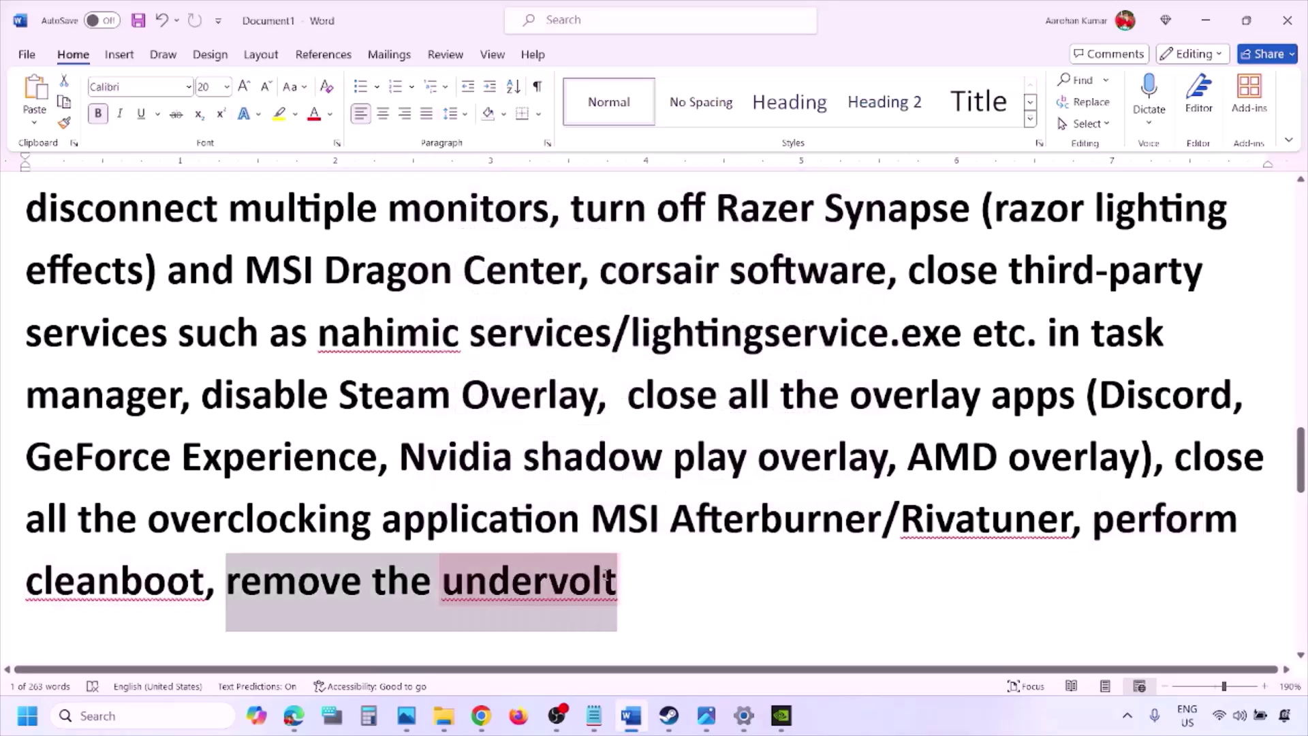
{"action": "left_click", "coordinate": [818, 581]}
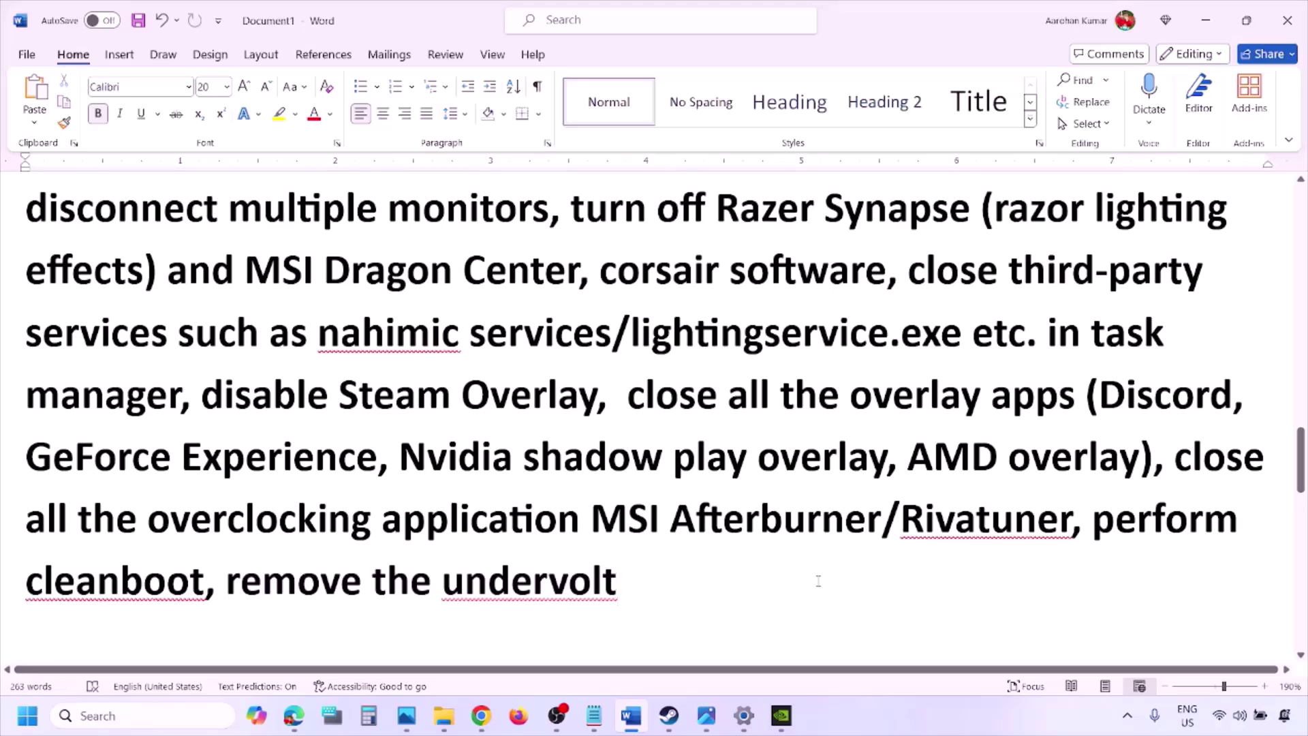
{"action": "scroll", "coordinate": [818, 581], "scroll_direction": "down", "scroll_amount": 3}
{"action": "scroll", "coordinate": [818, 581], "scroll_direction": "down", "scroll_amount": 2}
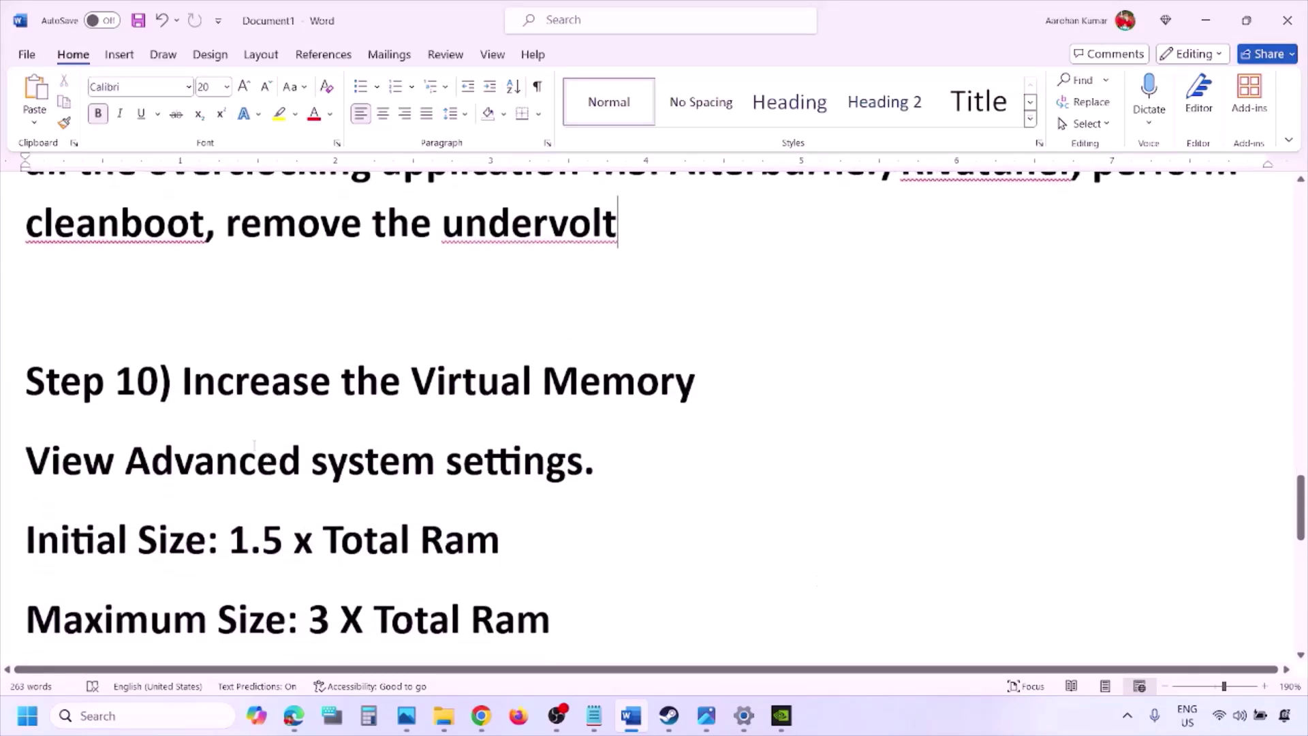
{"action": "left_click_drag", "start_coordinate": [225, 385], "coordinate": [698, 376]}
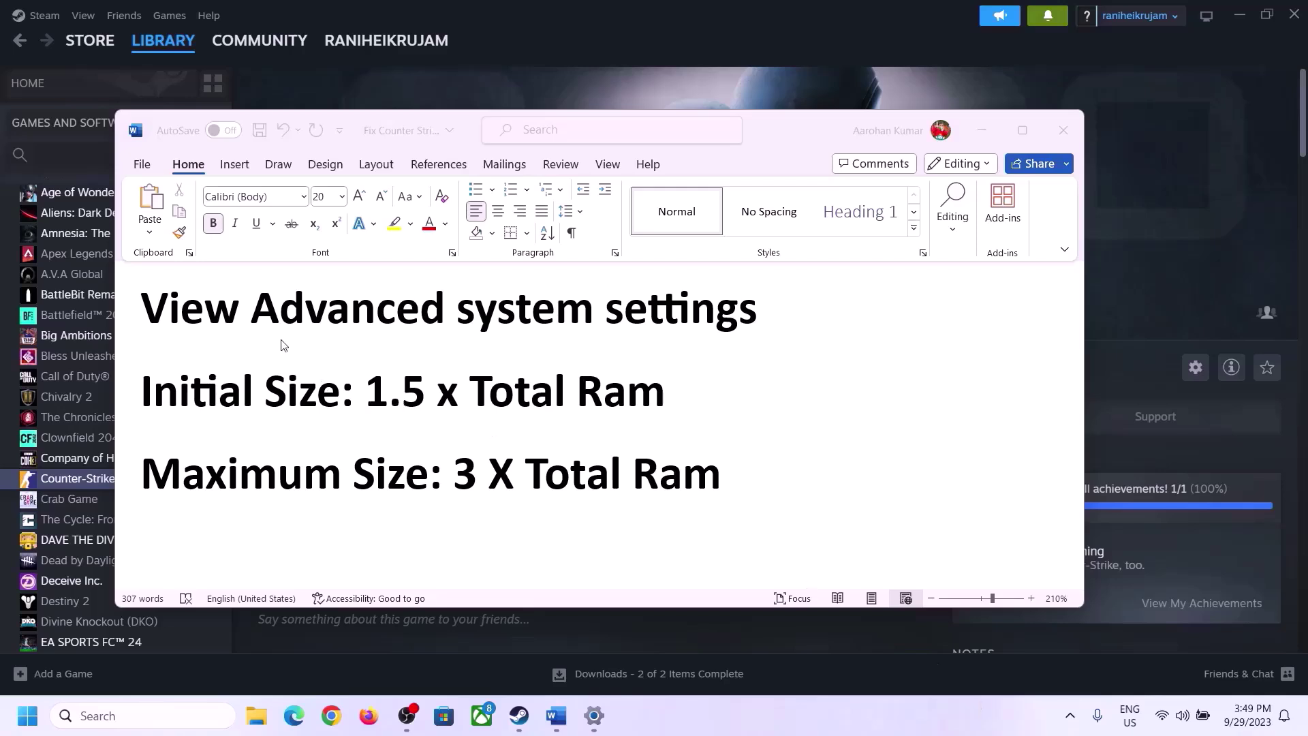
- Copy 'View Advanced system settings' from the notes and paste it into Windows search
{"action": "left_click", "coordinate": [185, 315]}
{"action": "left_click_drag", "start_coordinate": [156, 314], "coordinate": [716, 330]}
{"action": "key", "text": "ctrl+c"}
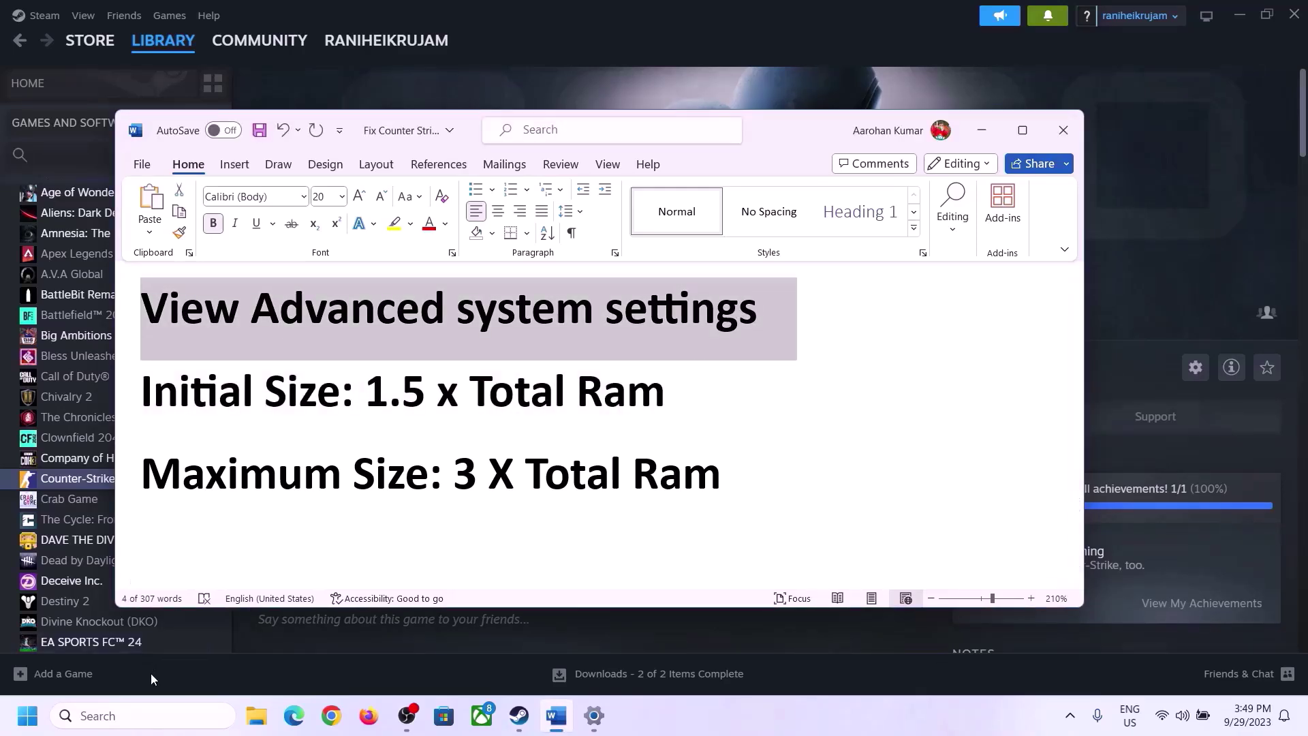
{"action": "left_click", "coordinate": [156, 715]}
{"action": "key", "text": "ctrl+v"}
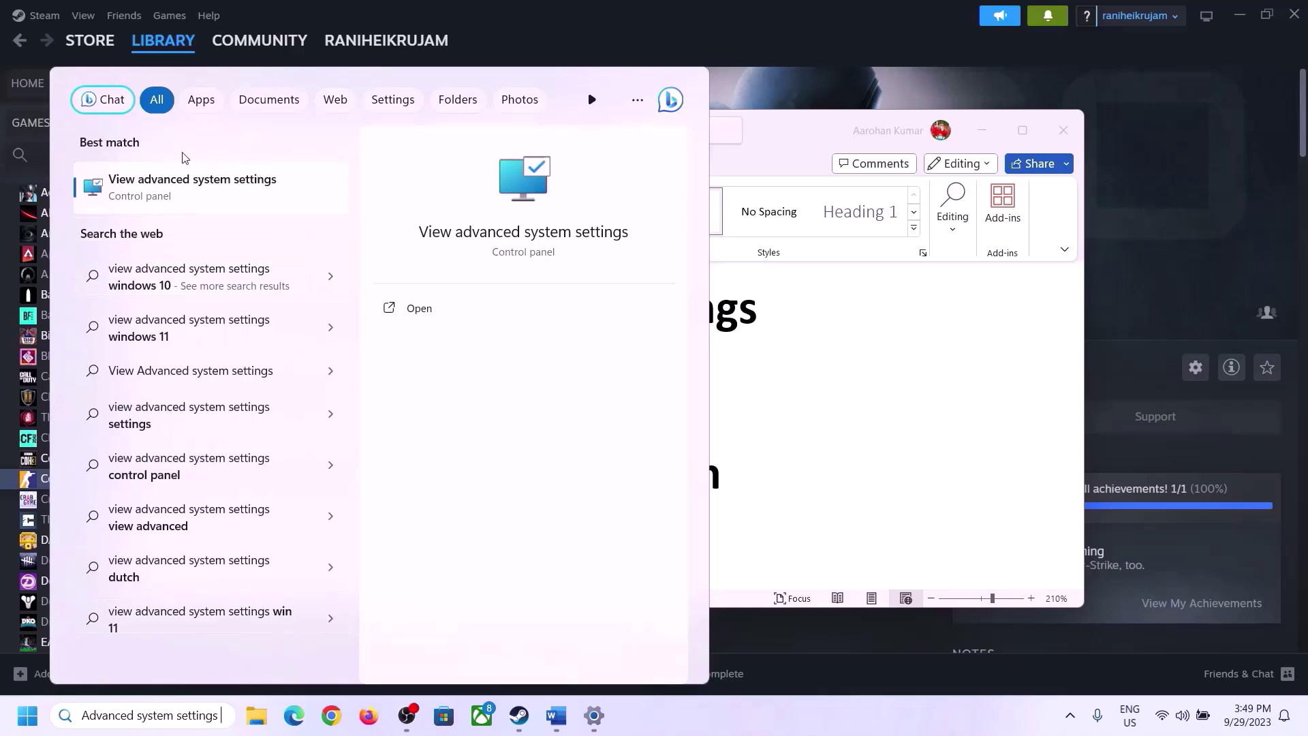
- From System Properties, open Performance Options' Advanced tab and the Virtual Memory dialog
{"action": "left_click", "coordinate": [184, 197]}
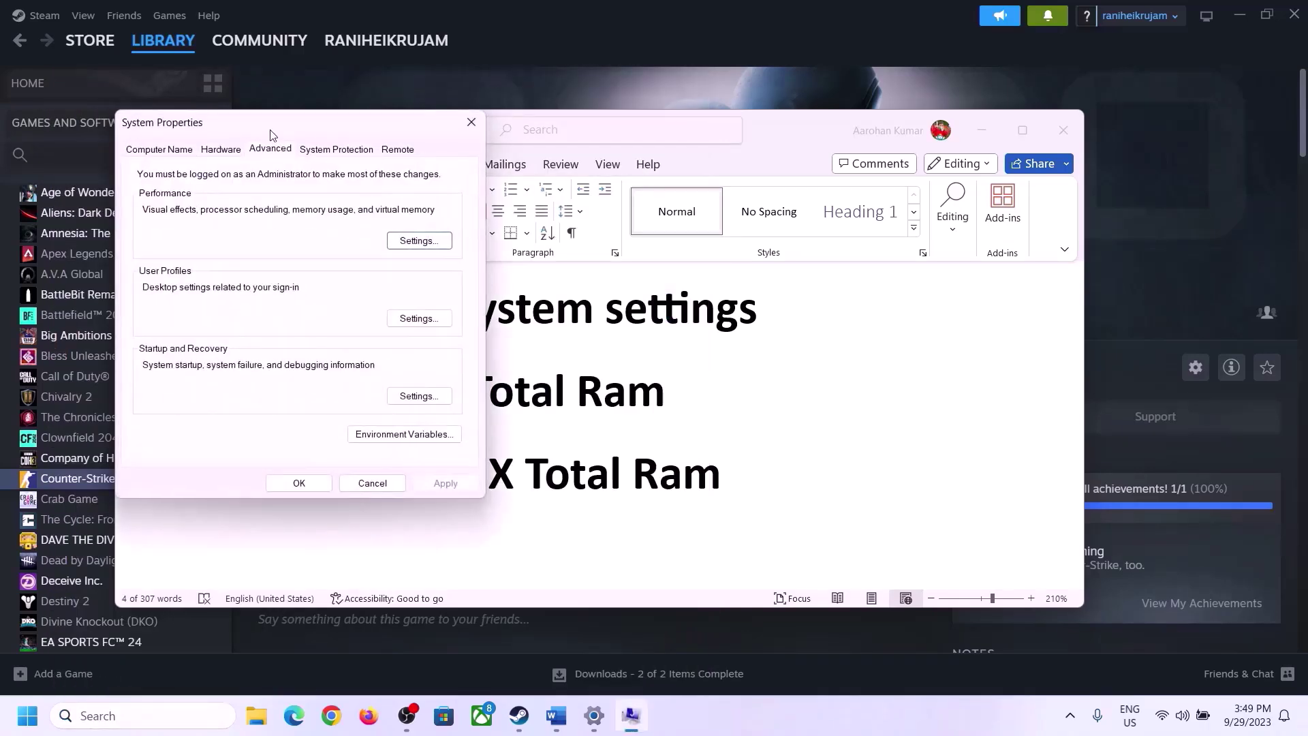
{"action": "left_click_drag", "start_coordinate": [271, 134], "coordinate": [583, 238]}
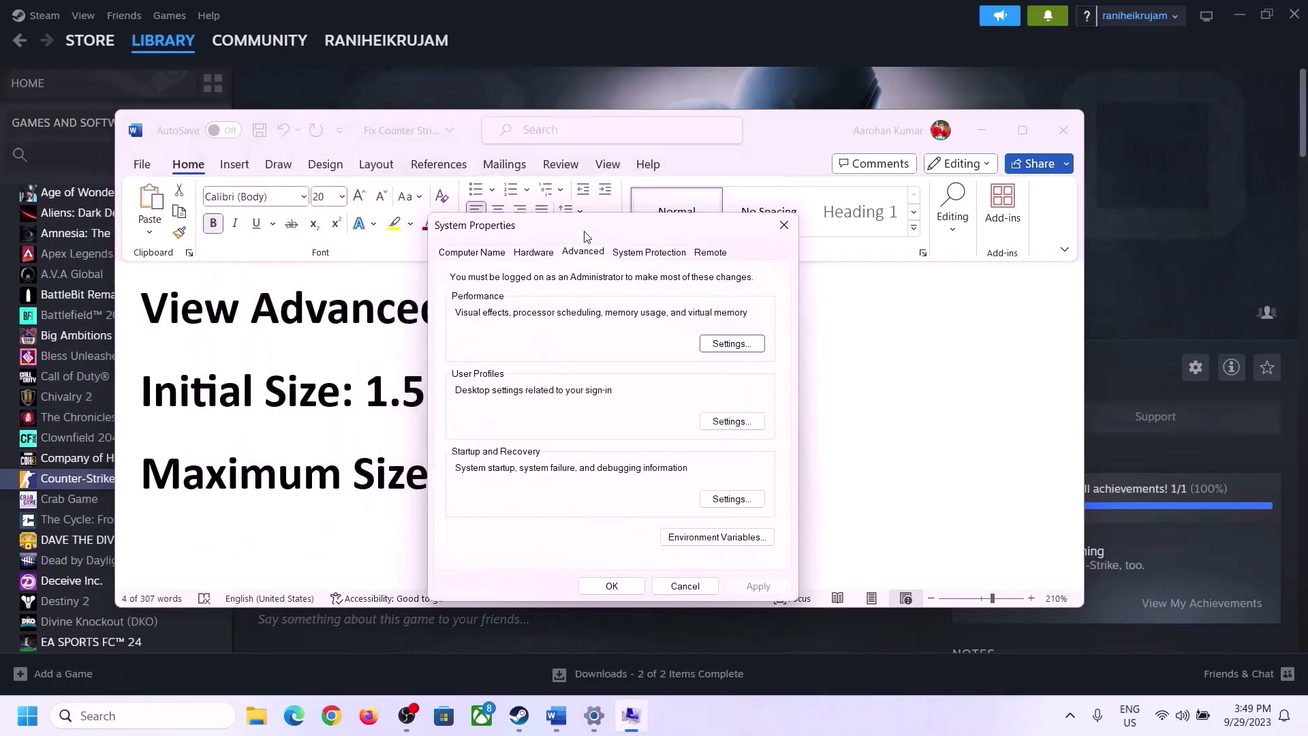
{"action": "left_click", "coordinate": [733, 344]}
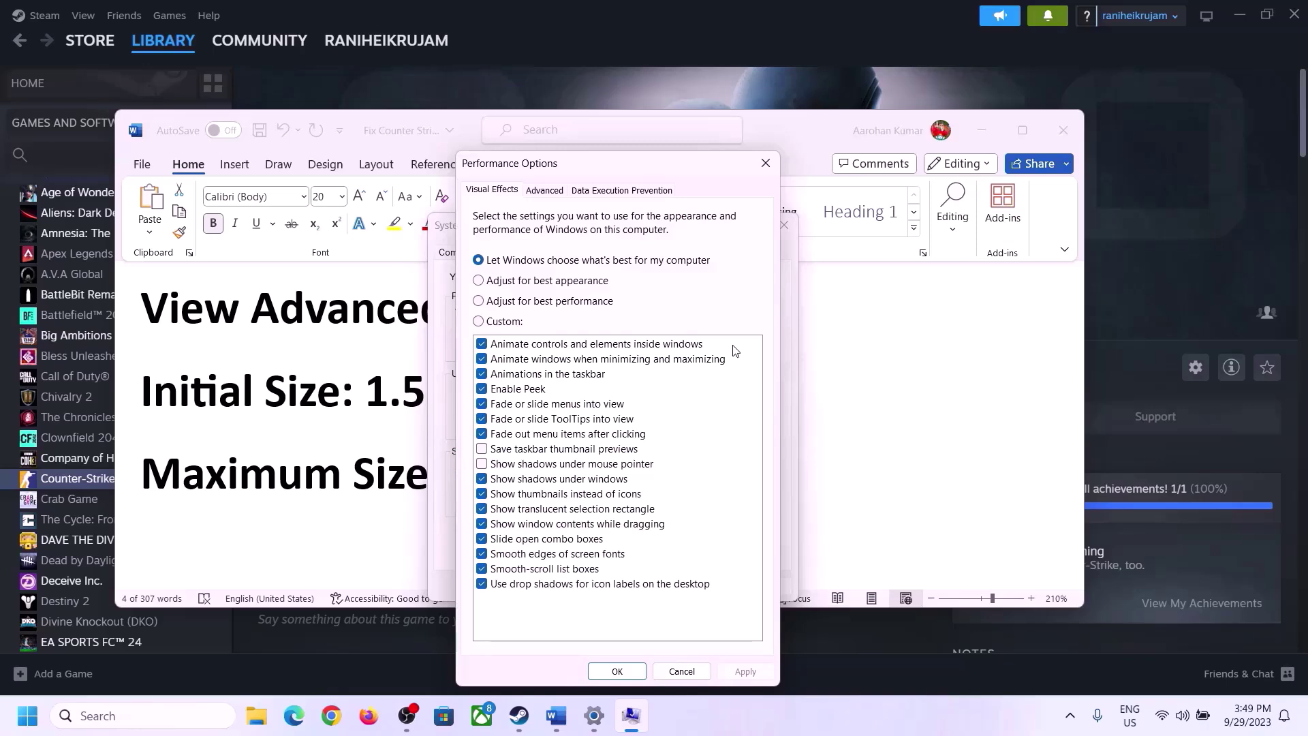
{"action": "left_click", "coordinate": [545, 190]}
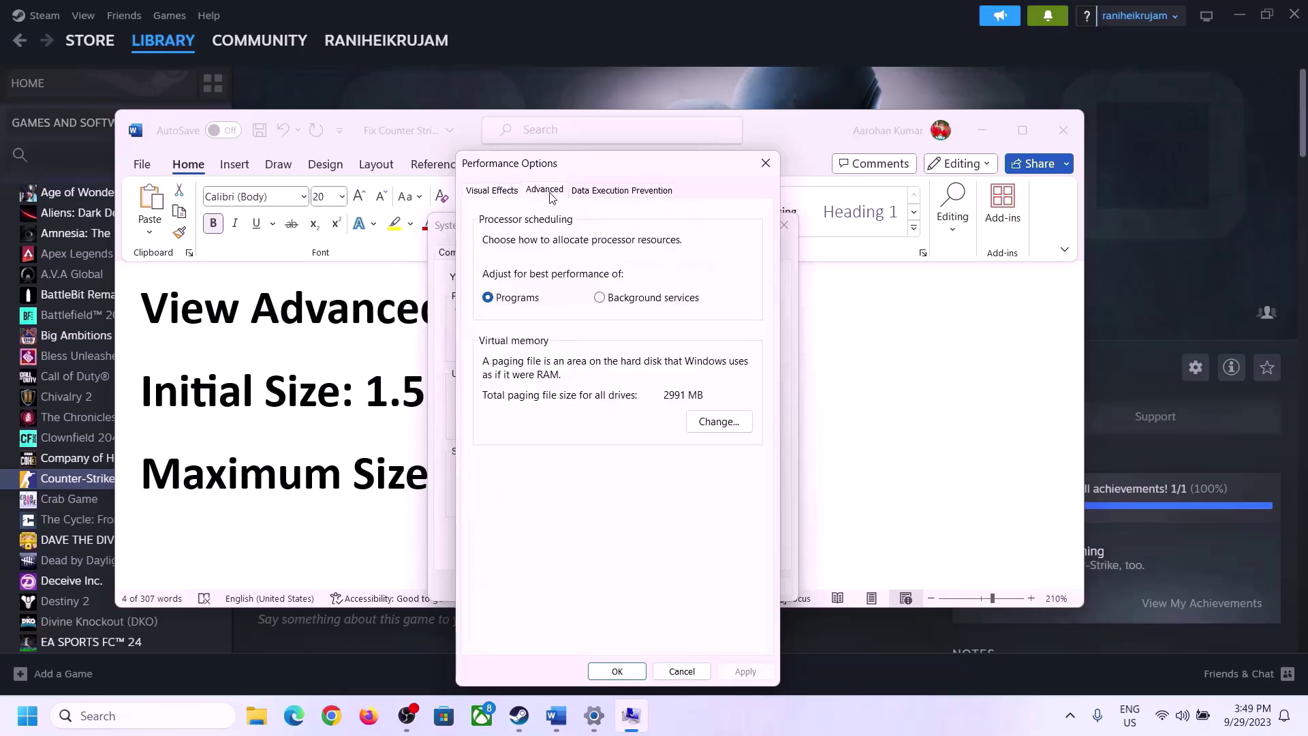
{"action": "left_click", "coordinate": [721, 423]}
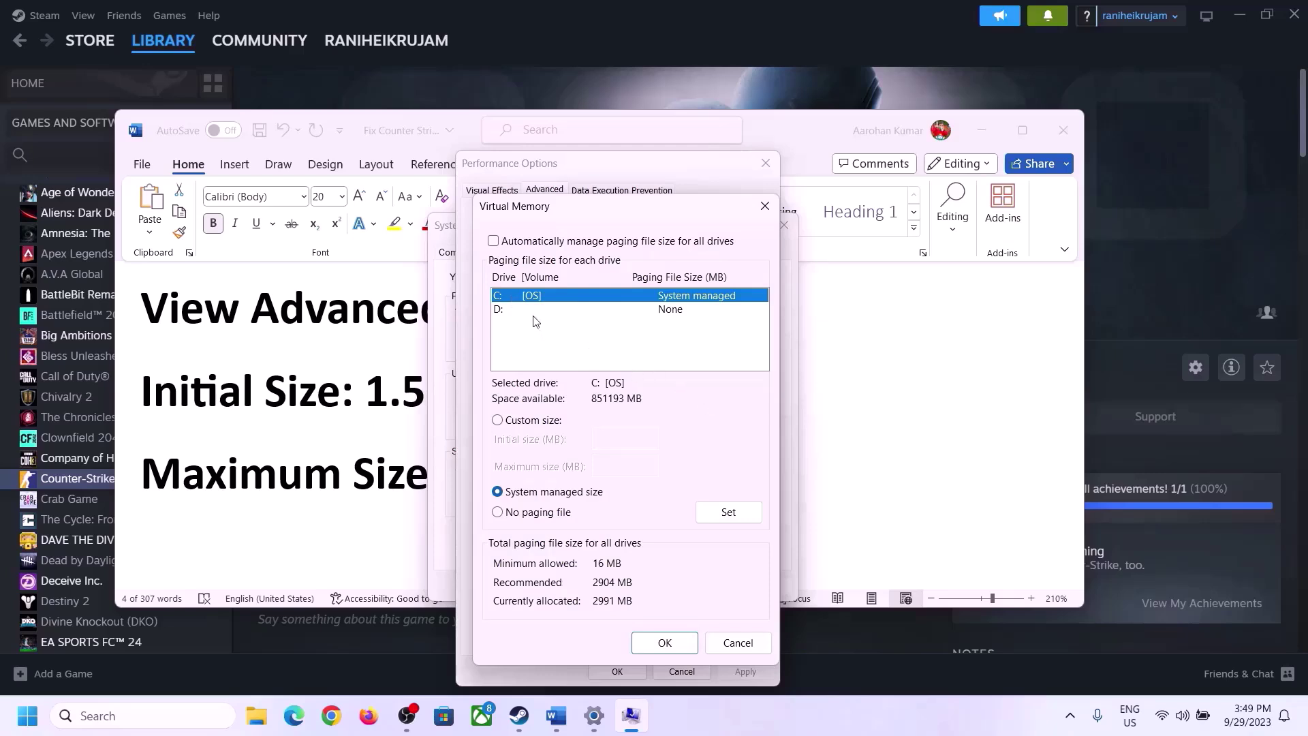
- Choose Custom size for drive C and highlight the '1.5 x Total Ram' formula in Word
{"action": "left_click", "coordinate": [498, 421]}
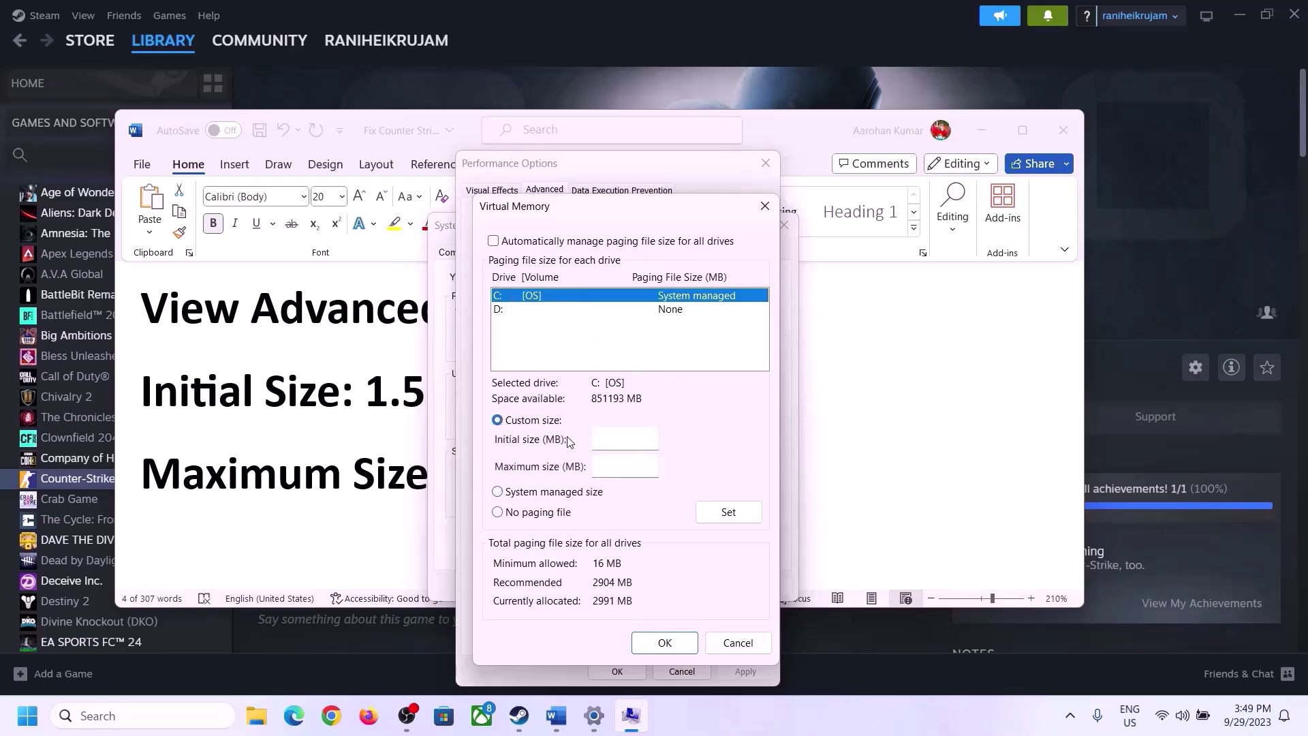
{"action": "left_click", "coordinate": [356, 408]}
{"action": "left_click_drag", "start_coordinate": [365, 394], "coordinate": [606, 407]}
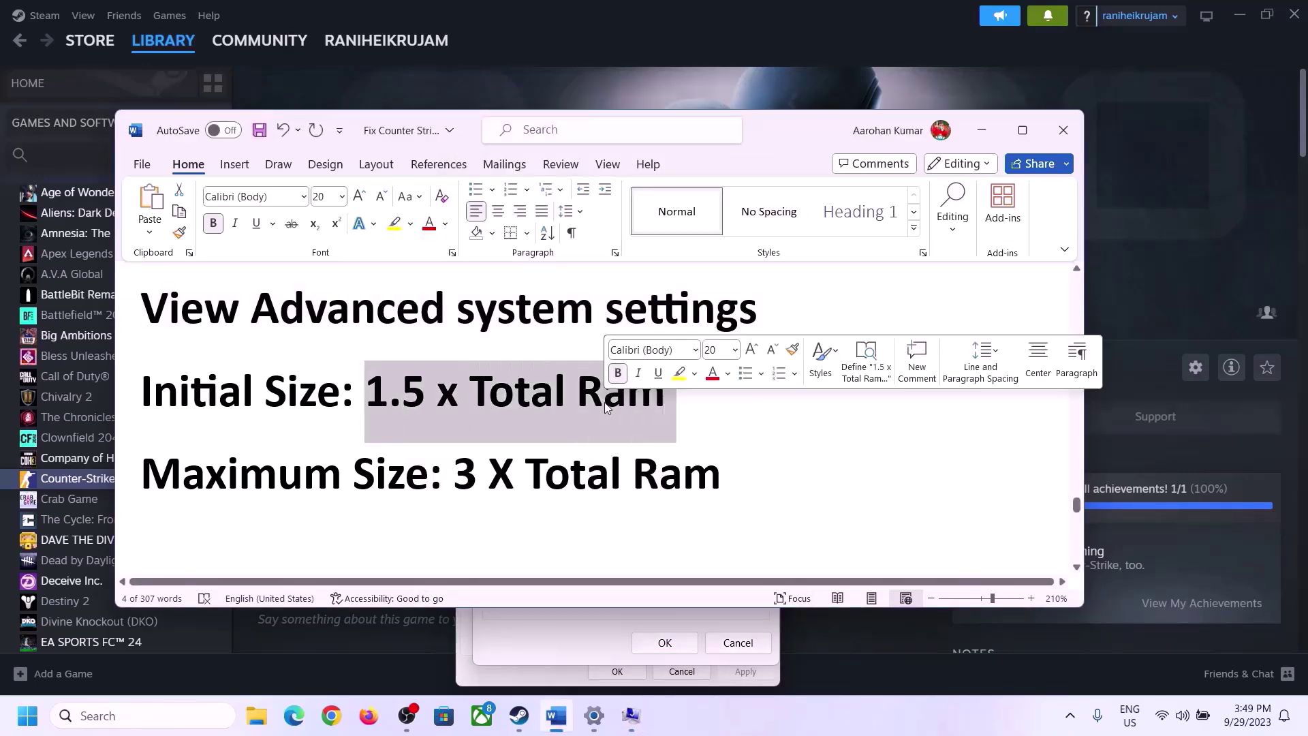
- Go to System > About in Settings and highlight the 16.0 GB Installed RAM value
{"action": "left_click", "coordinate": [595, 718]}
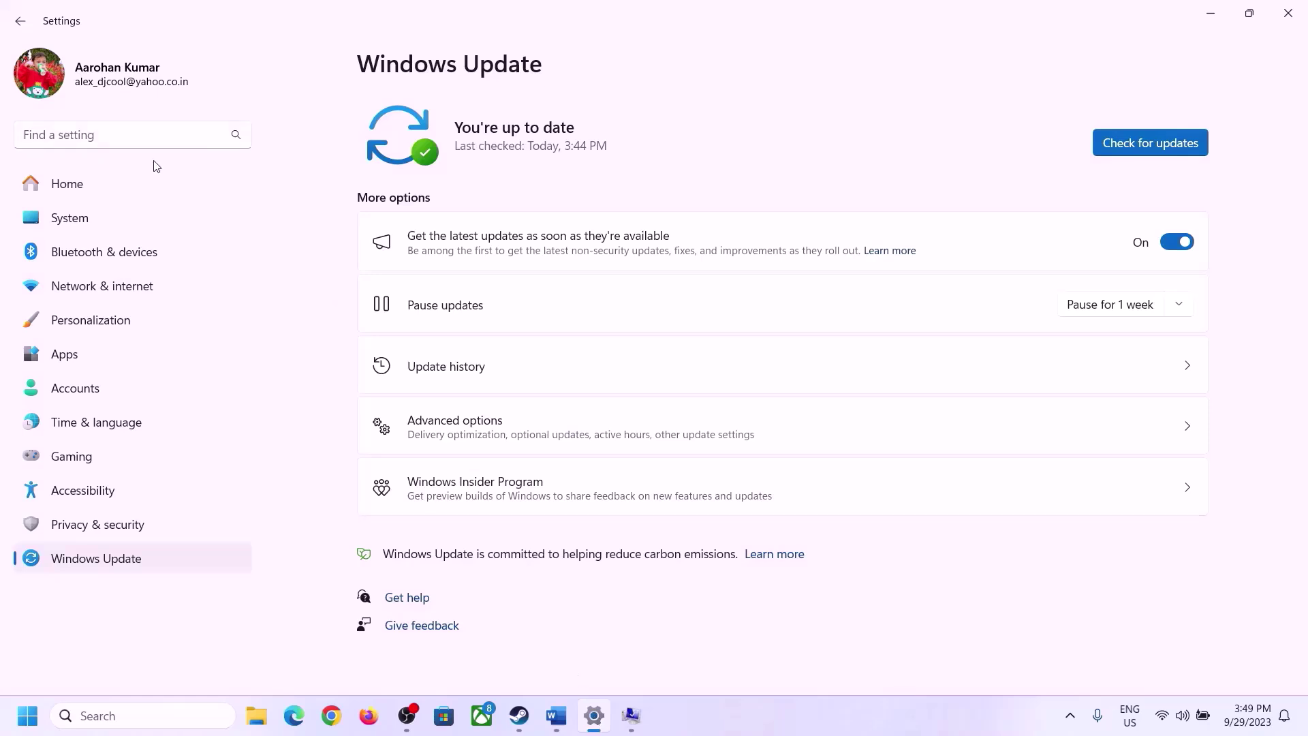
{"action": "left_click", "coordinate": [59, 230]}
{"action": "scroll", "coordinate": [452, 578], "scroll_direction": "down", "scroll_amount": 10}
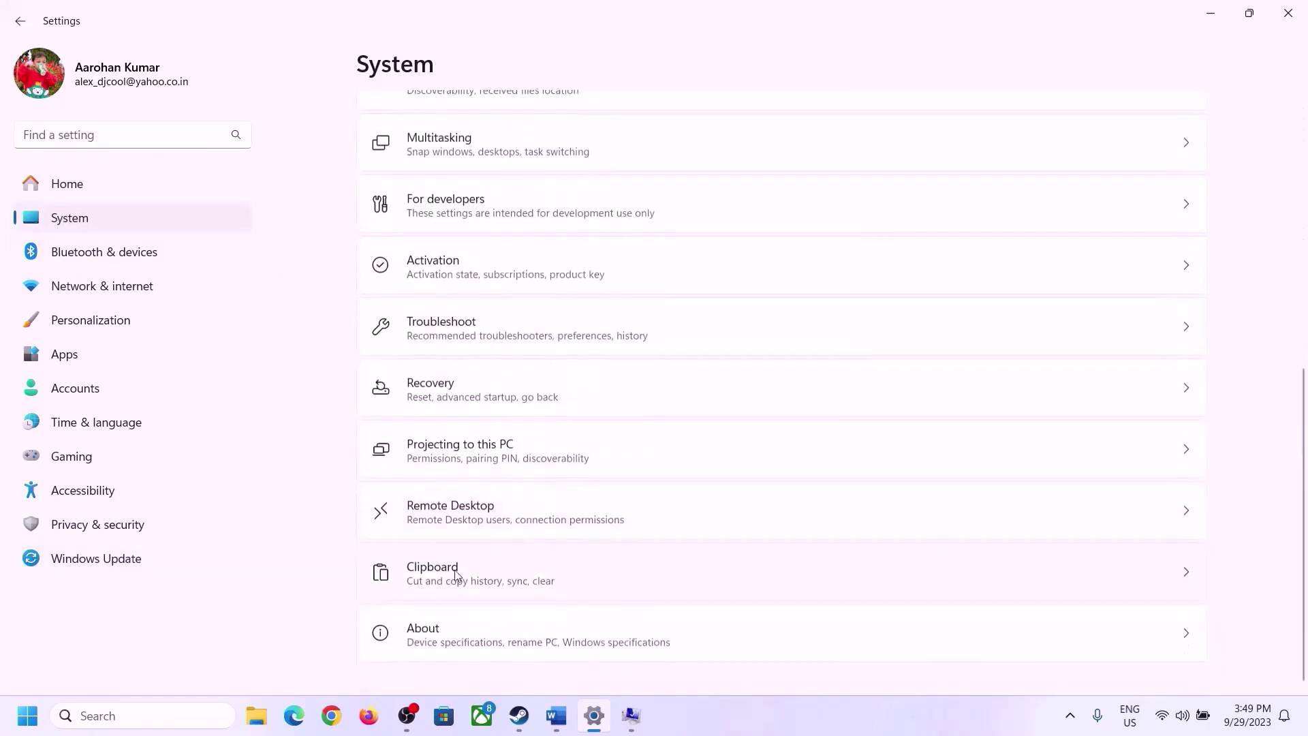
{"action": "left_click", "coordinate": [432, 647]}
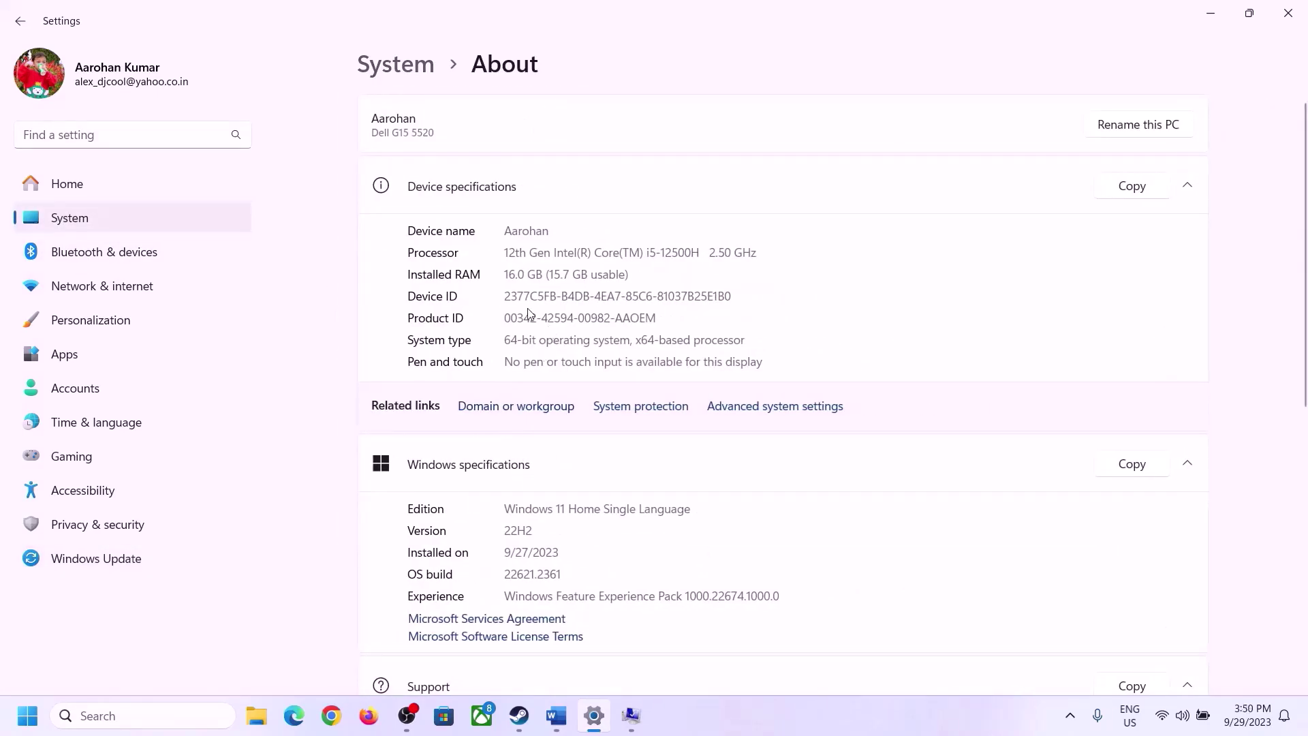
{"action": "left_click_drag", "start_coordinate": [505, 274], "coordinate": [517, 275]}
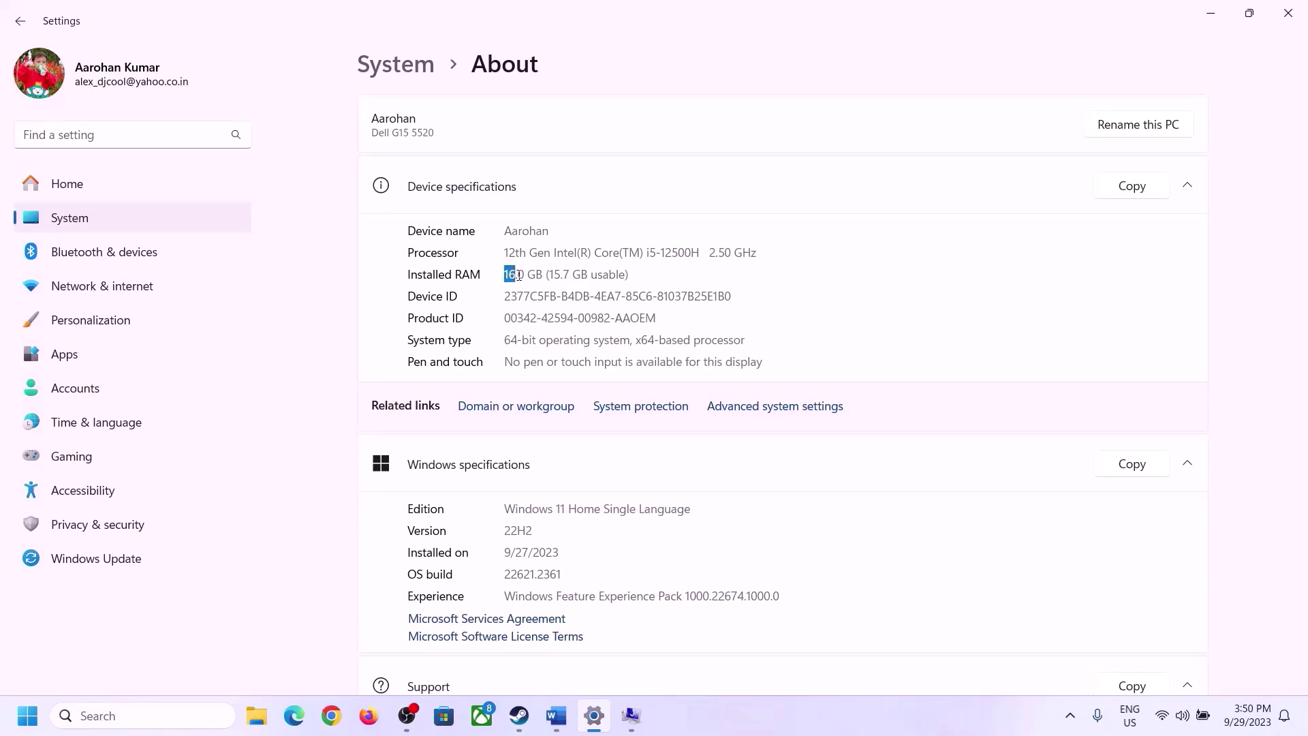
{"action": "left_click", "coordinate": [526, 276]}
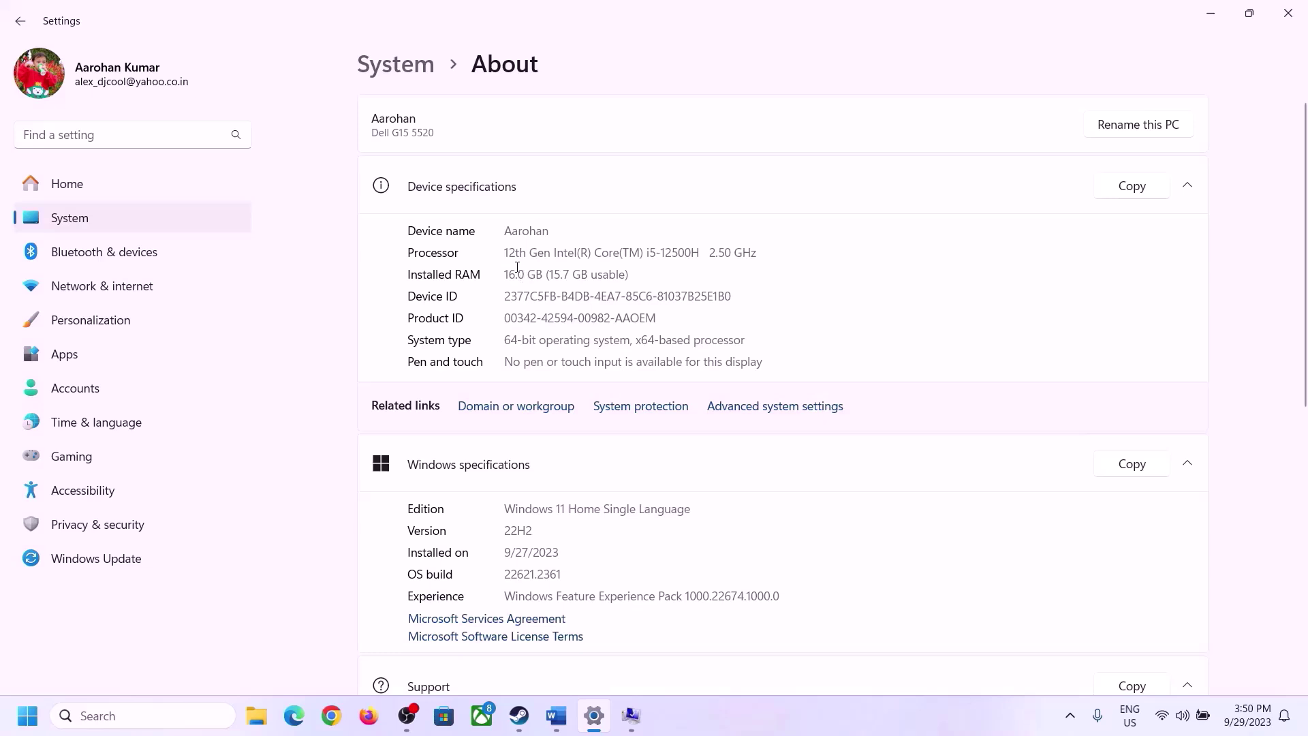